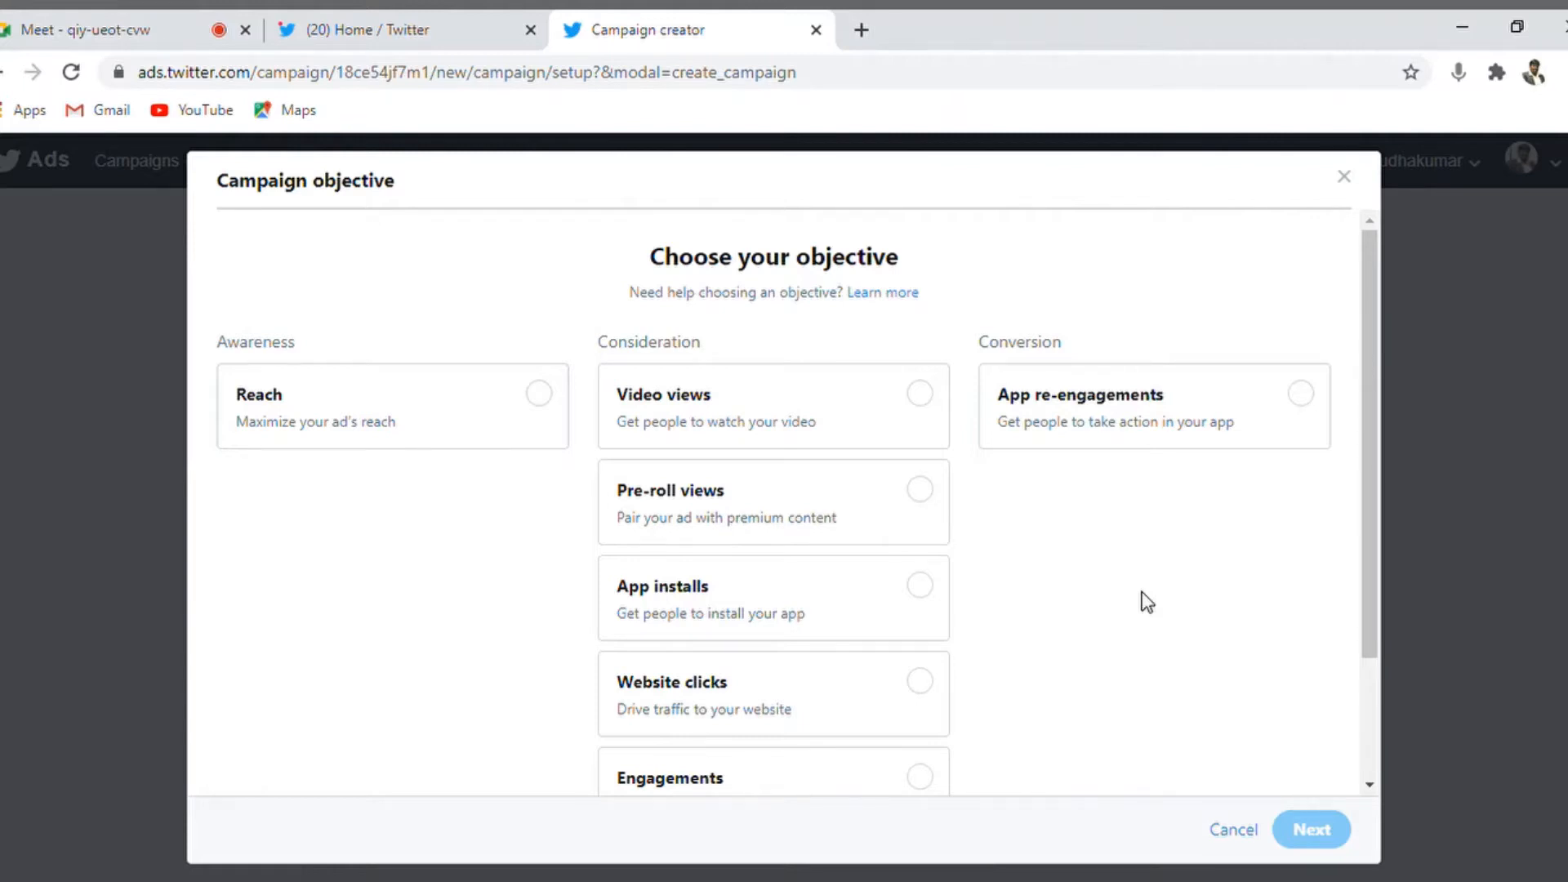
- Set the campaign objective to App re-engagements and confirm the change of objective
click(1300, 401)
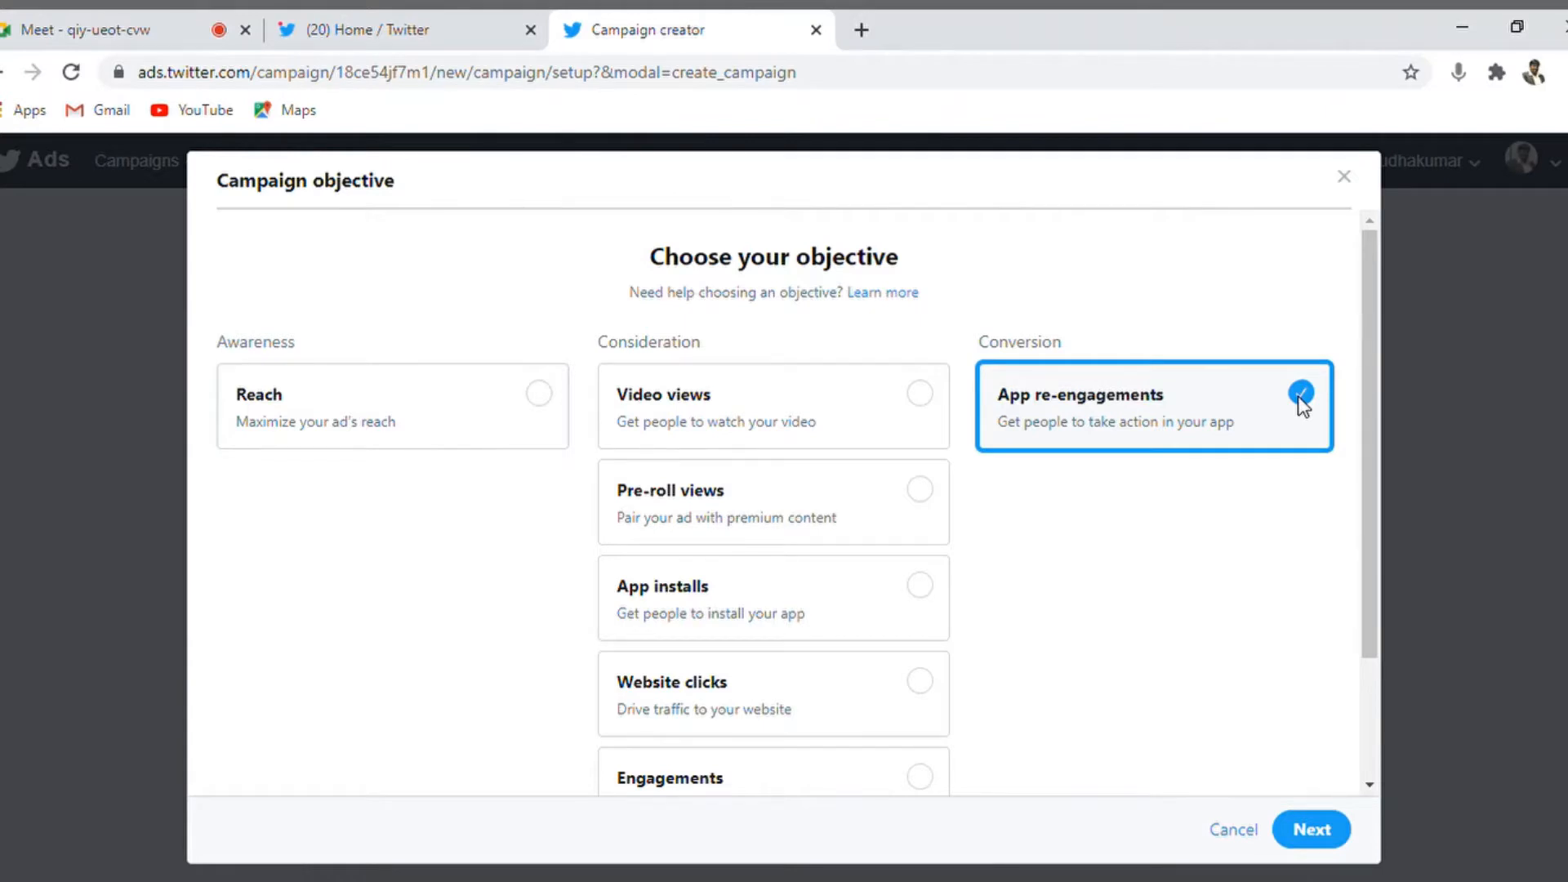
click(929, 606)
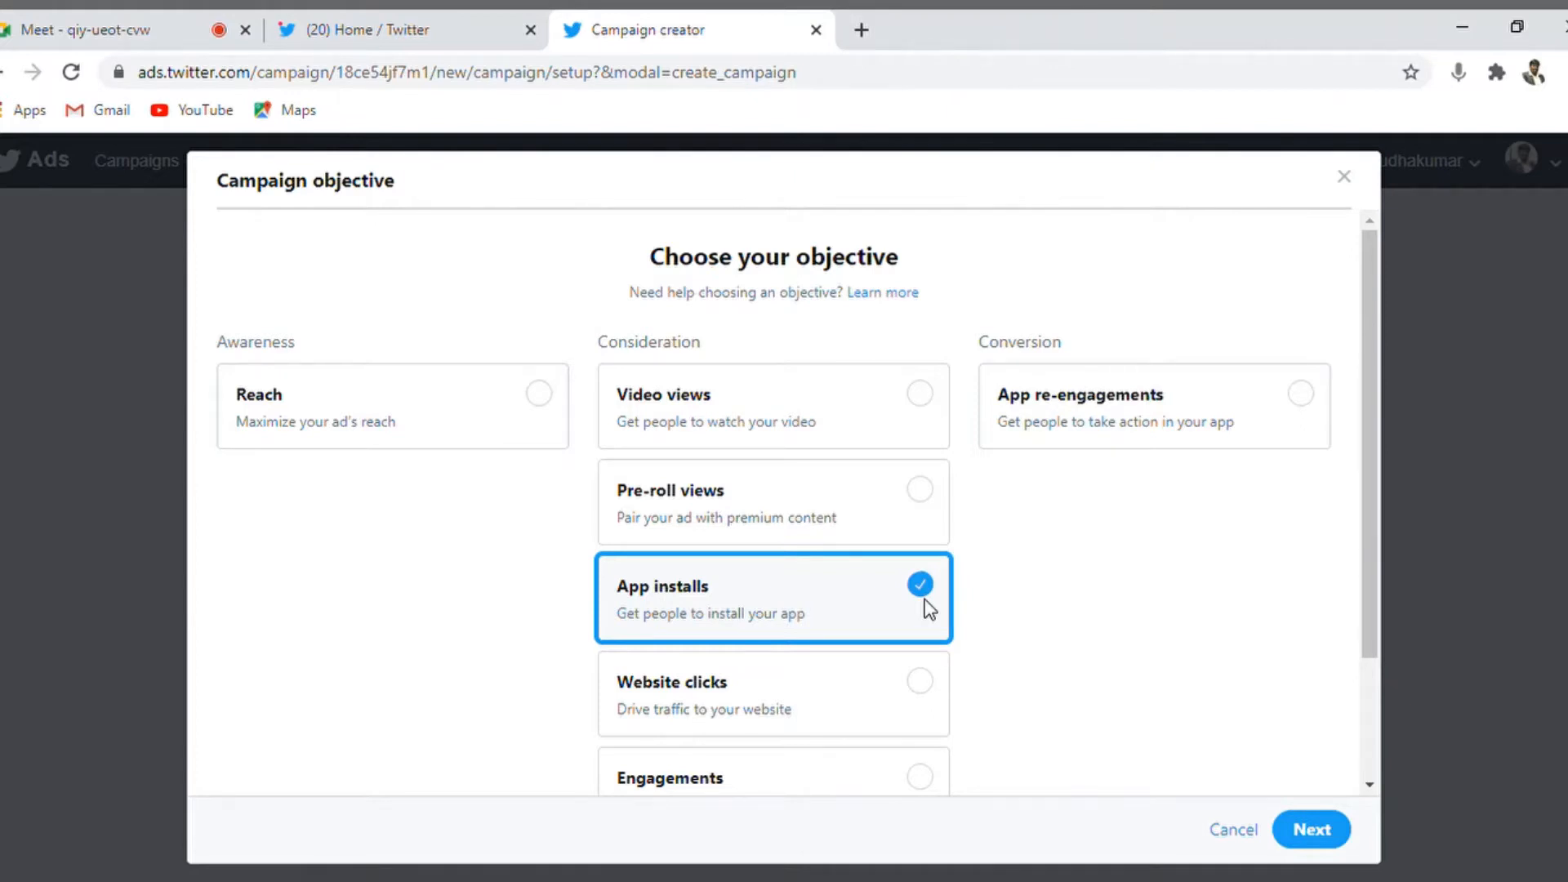
click(1297, 402)
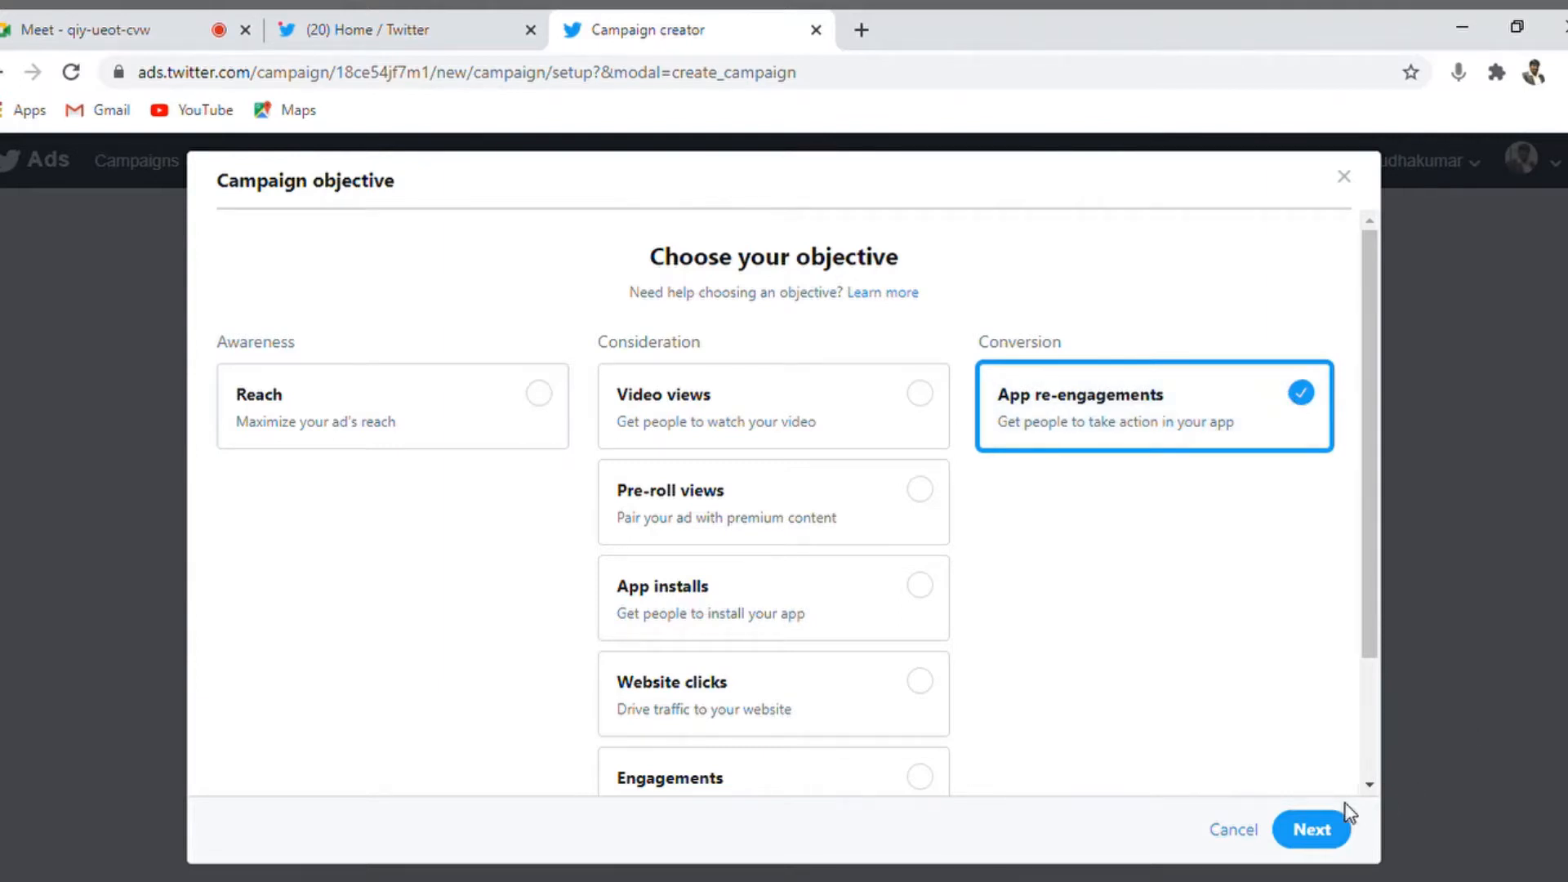
click(1311, 830)
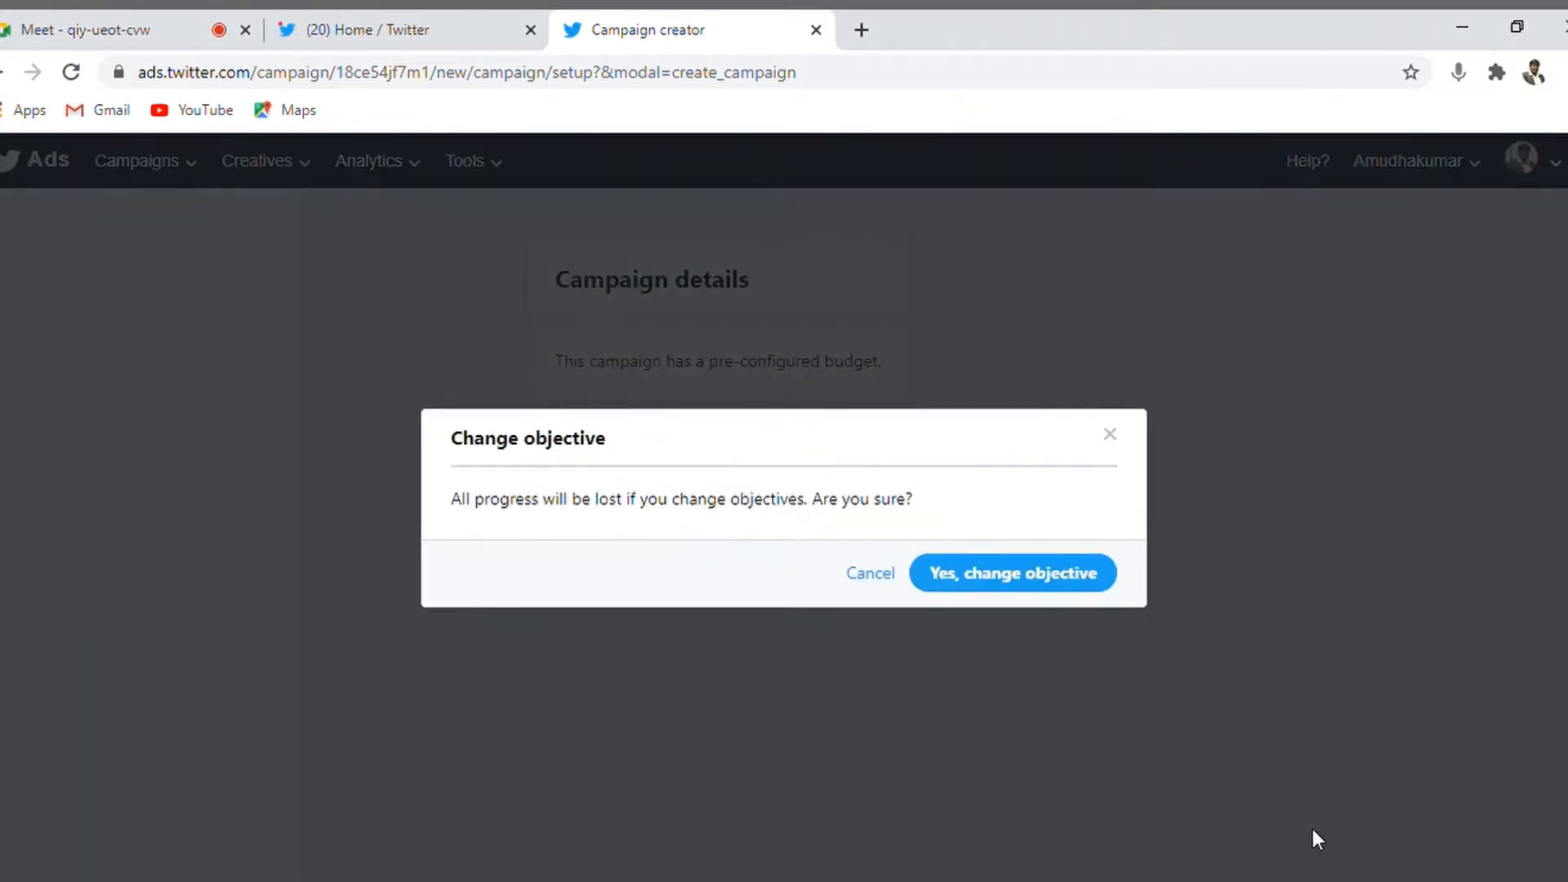
click(1015, 574)
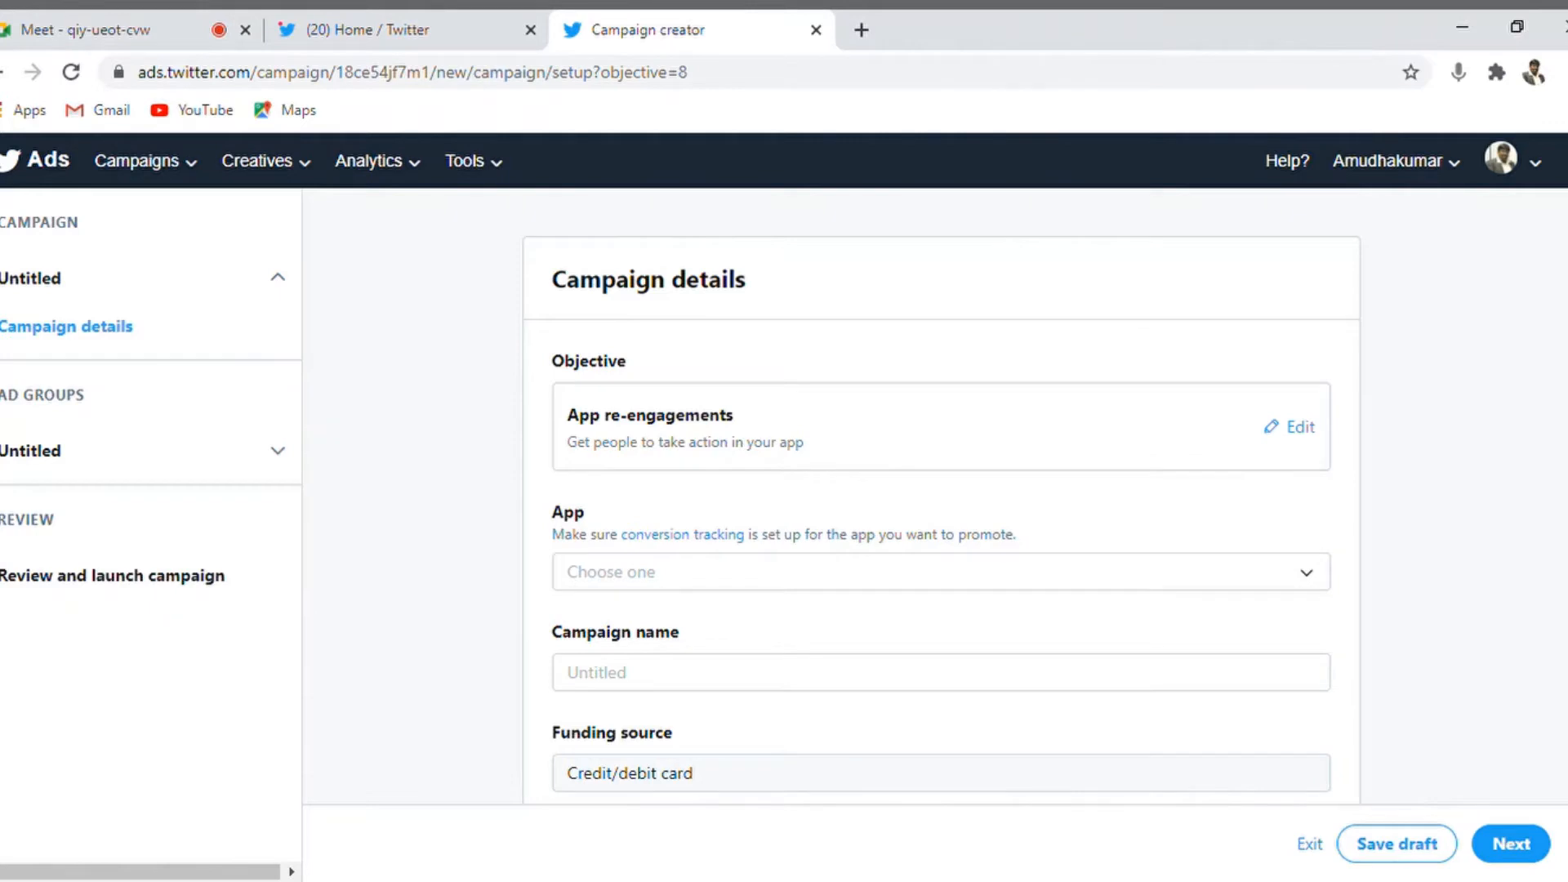
- Start creating a new app for the campaign to promote and set its platform to Android
scroll(1108, 403, down, 2)
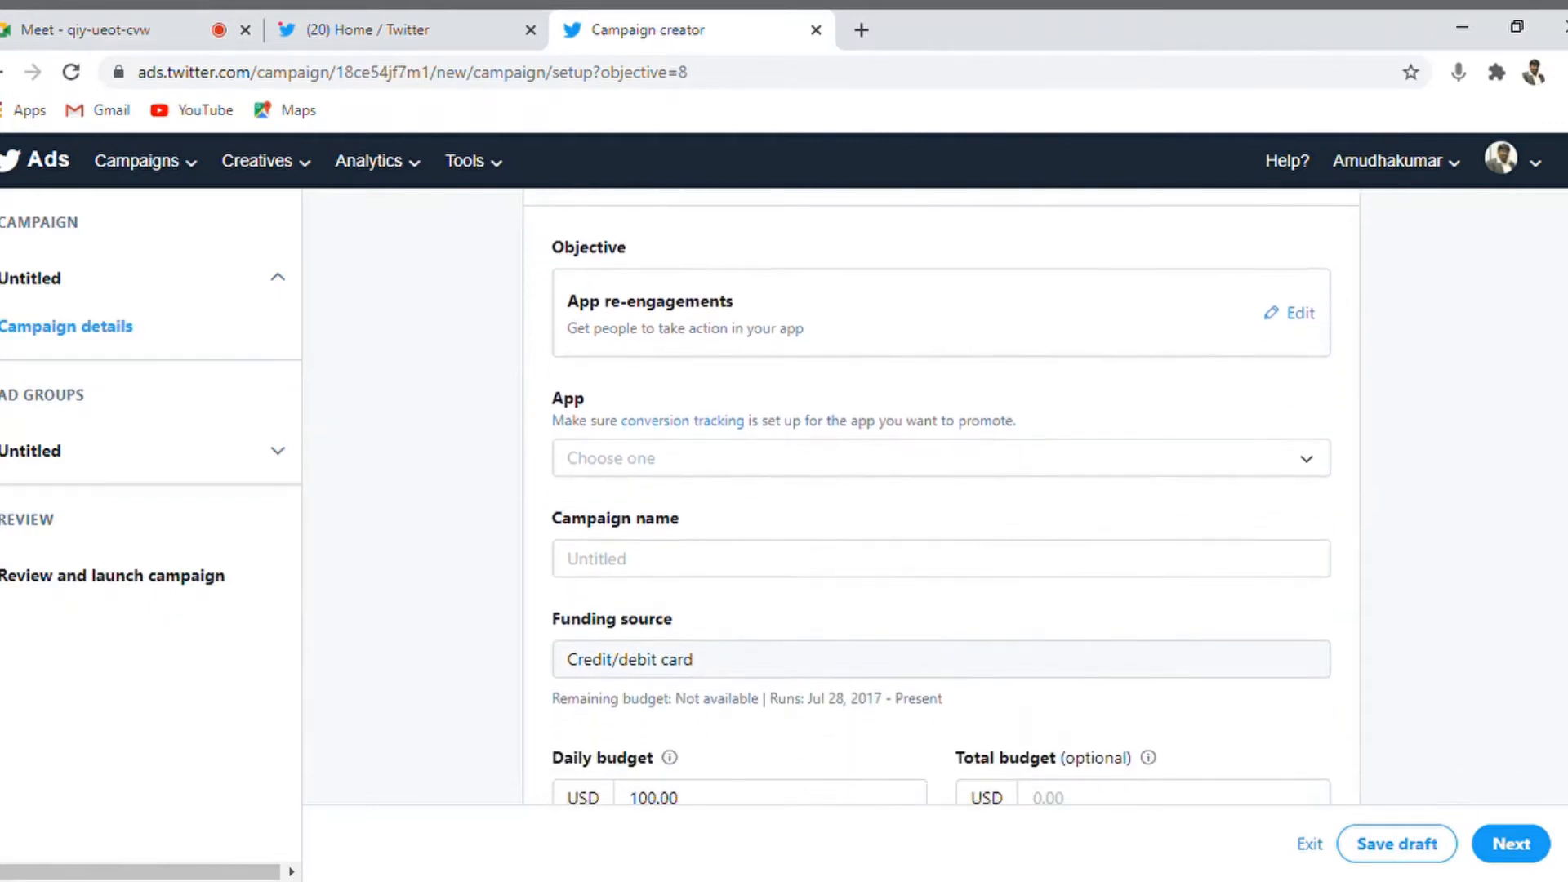
click(748, 477)
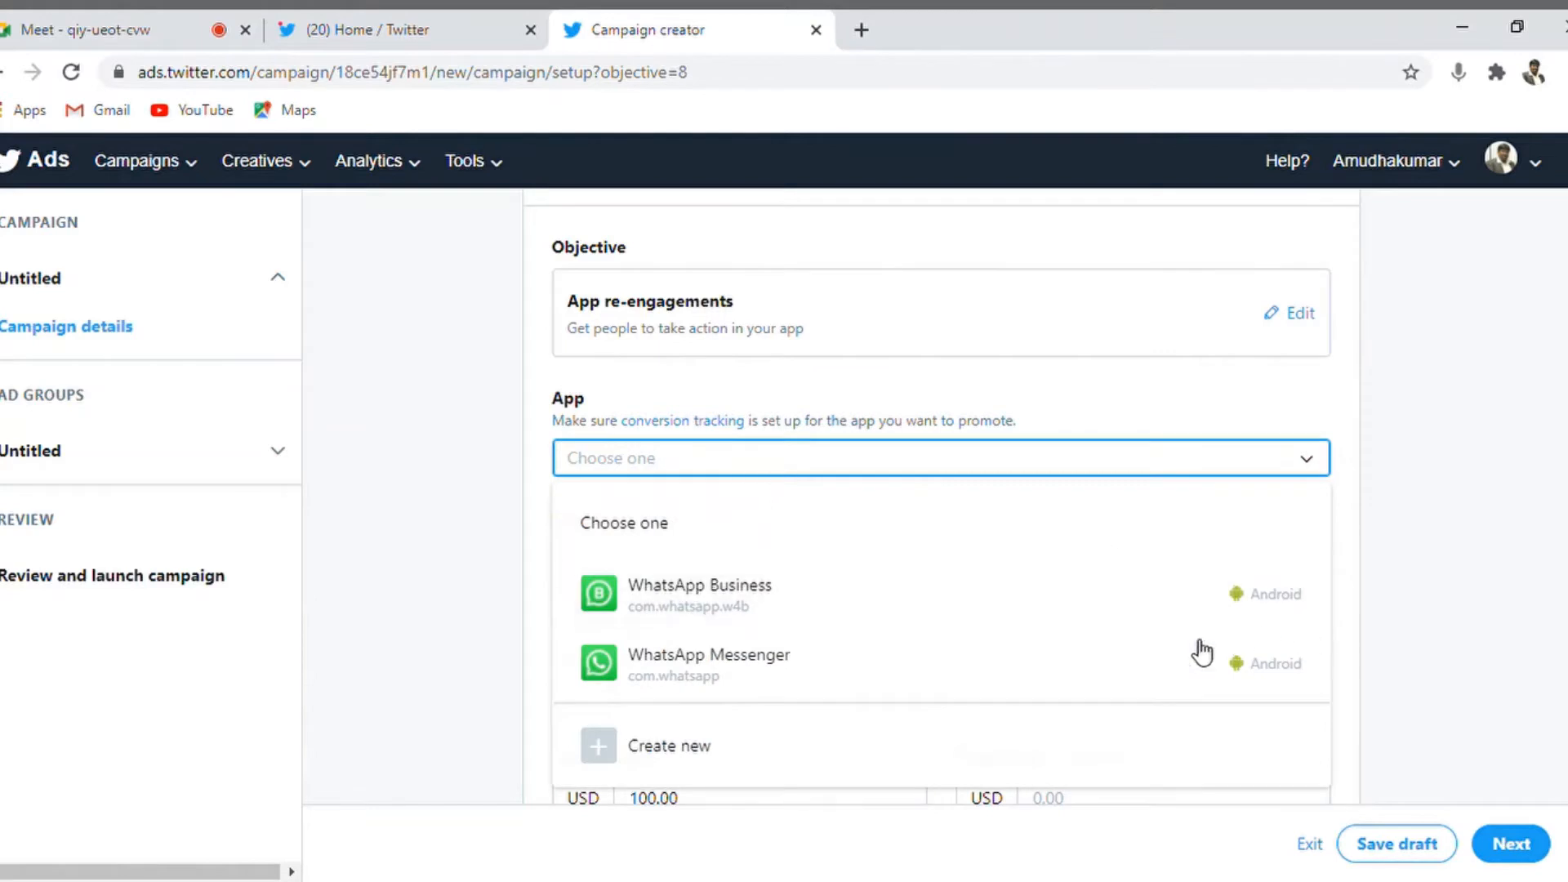
click(621, 747)
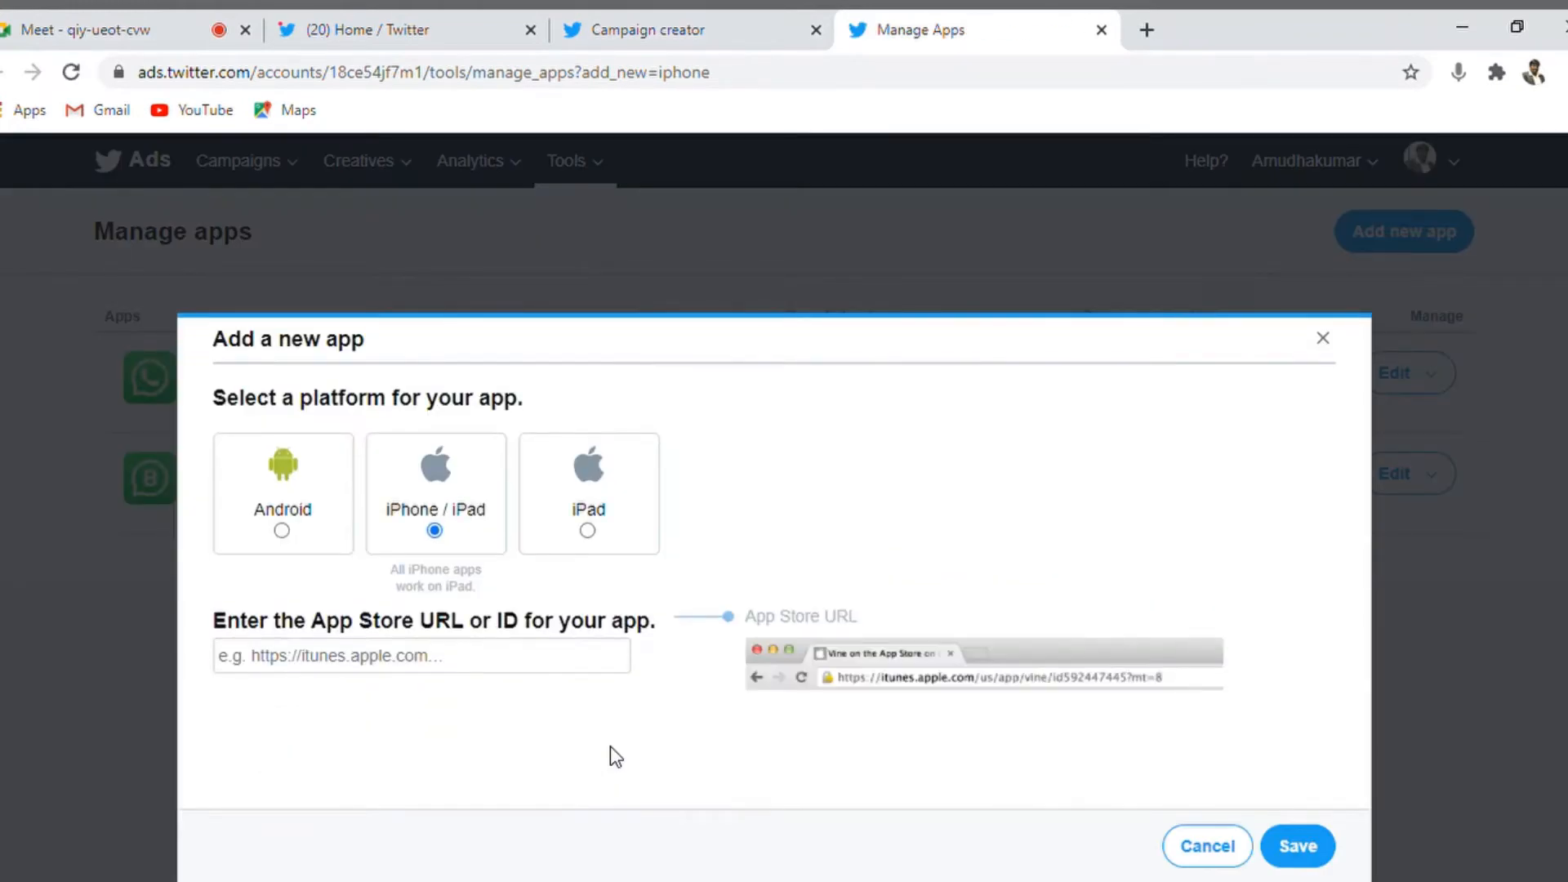
click(281, 531)
click(590, 531)
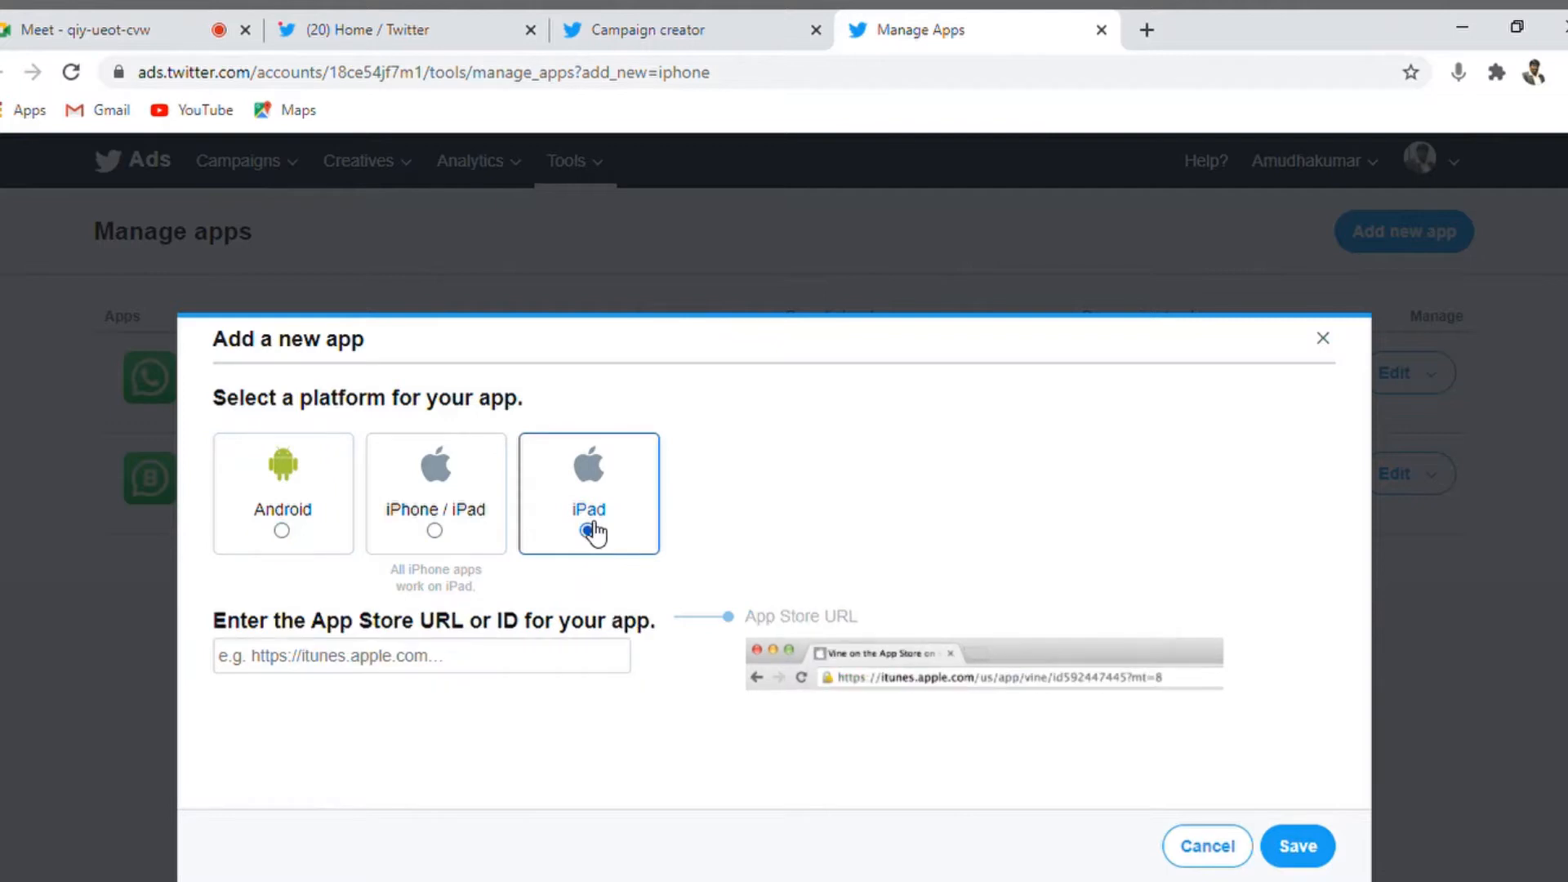
click(437, 531)
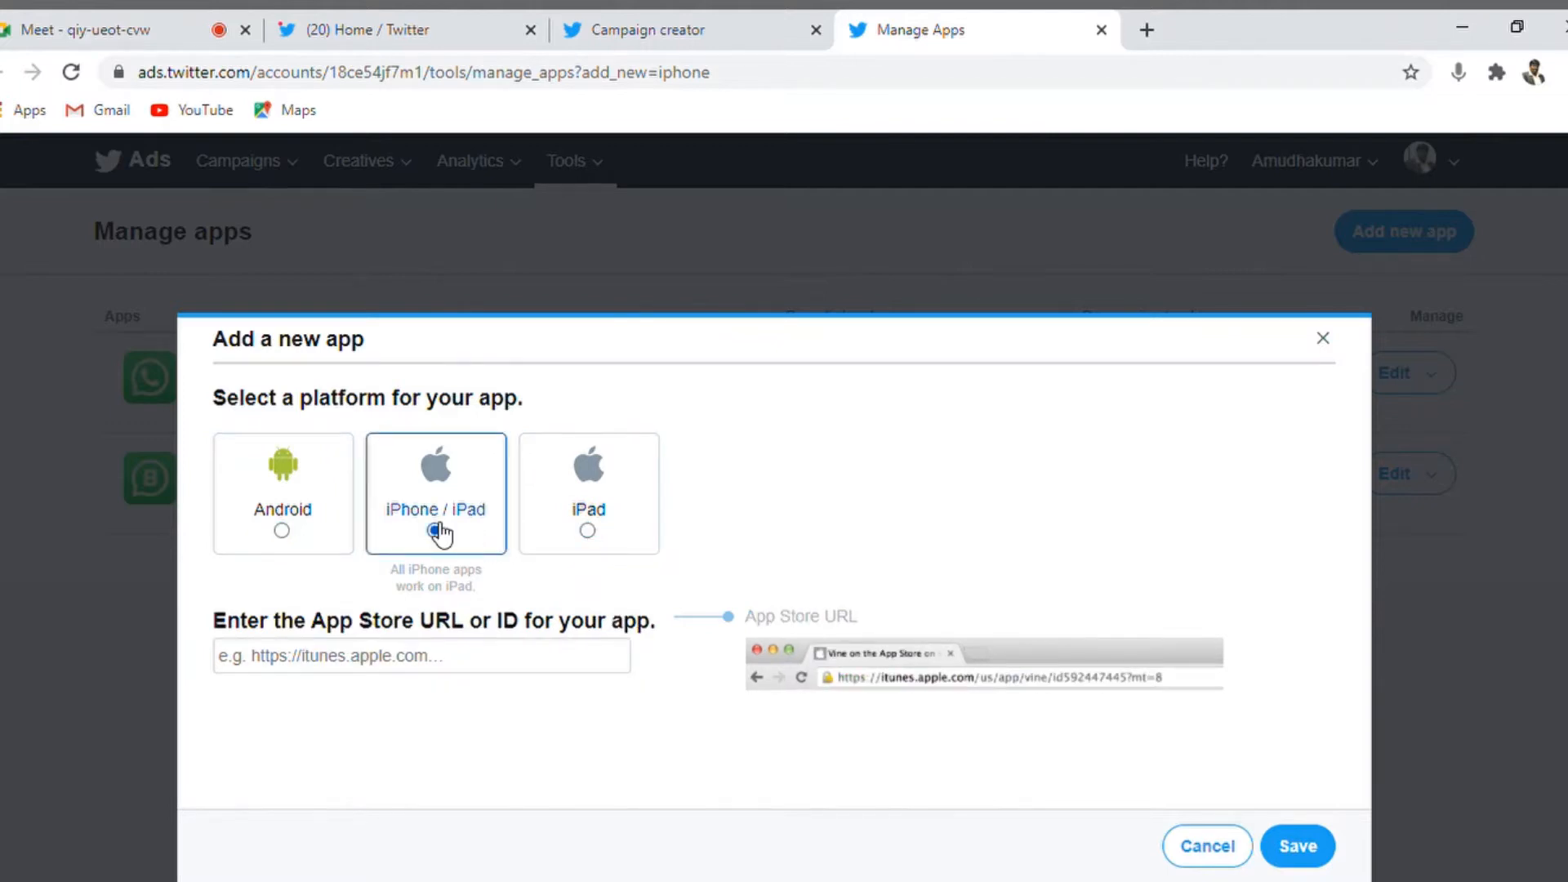
click(281, 532)
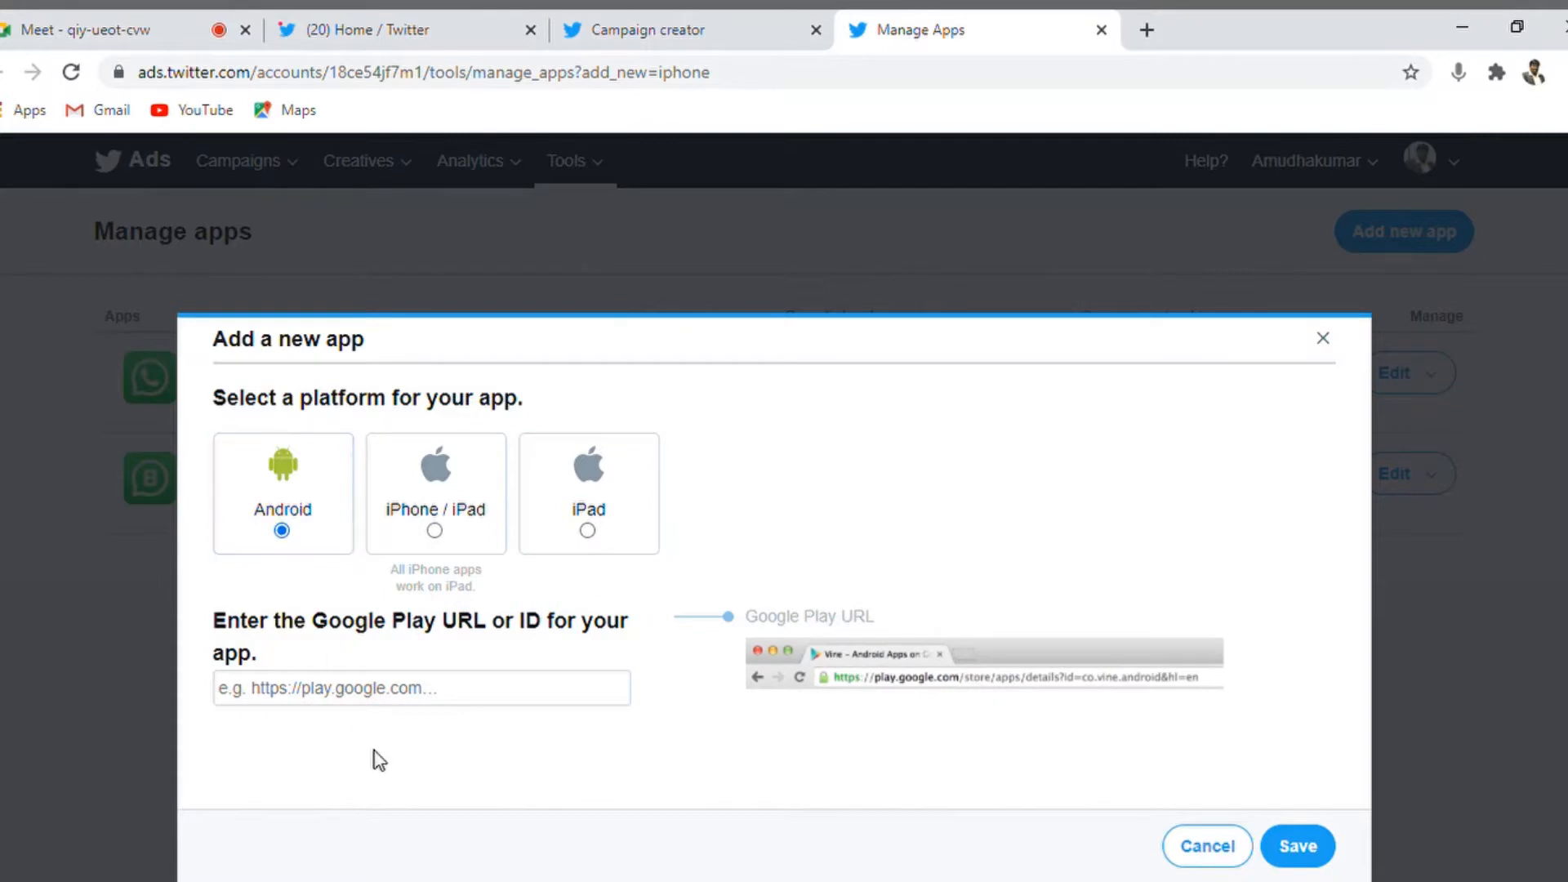
click(449, 701)
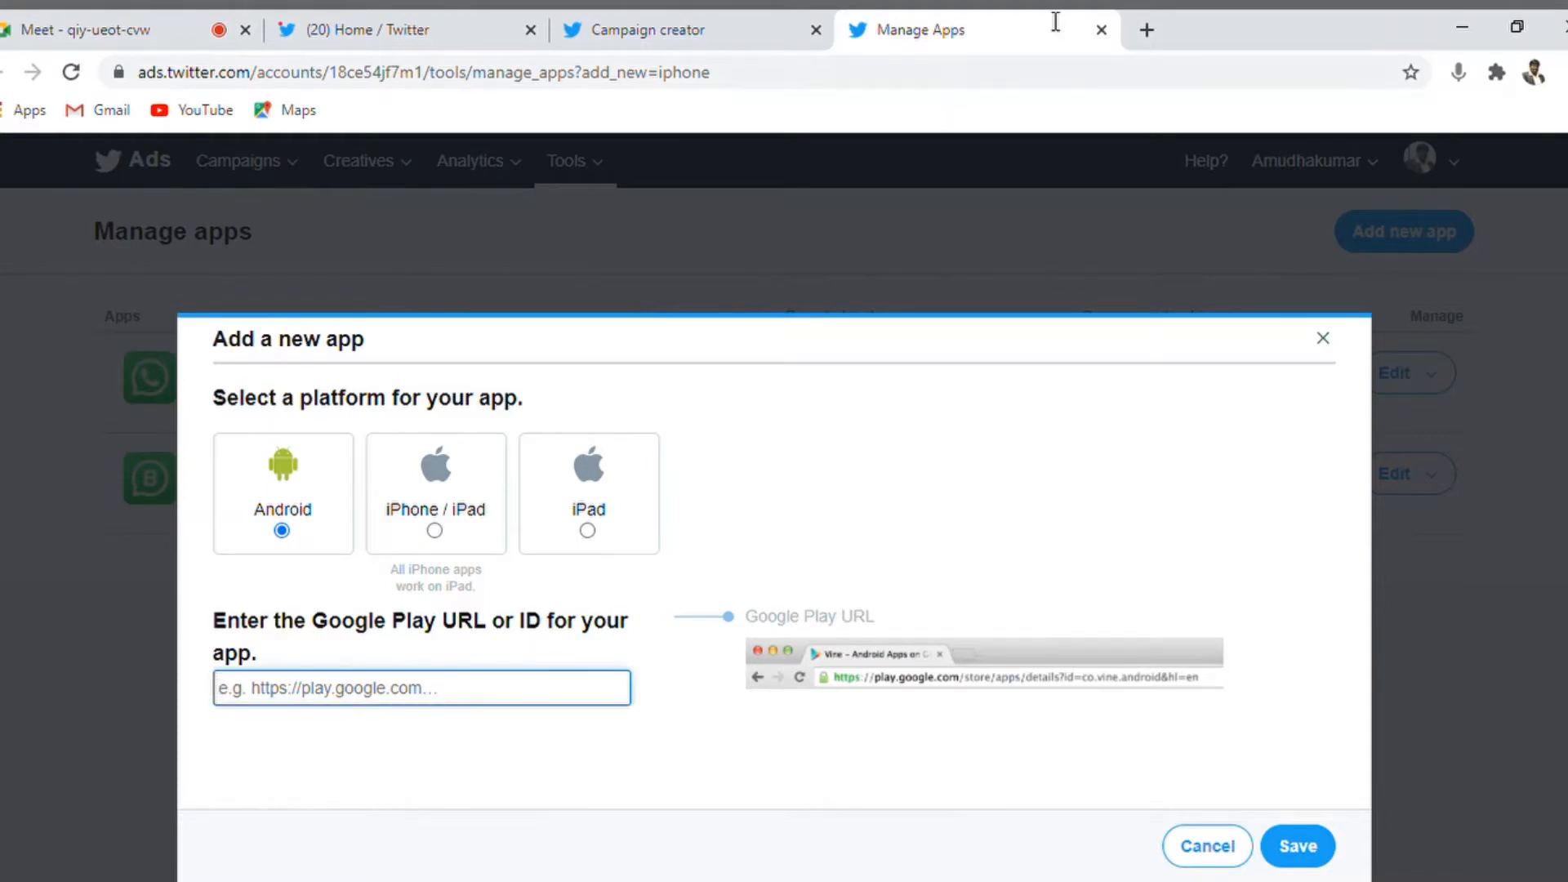
- Search Google for "roposo play store" in a new browser tab
click(1147, 31)
text(pl)
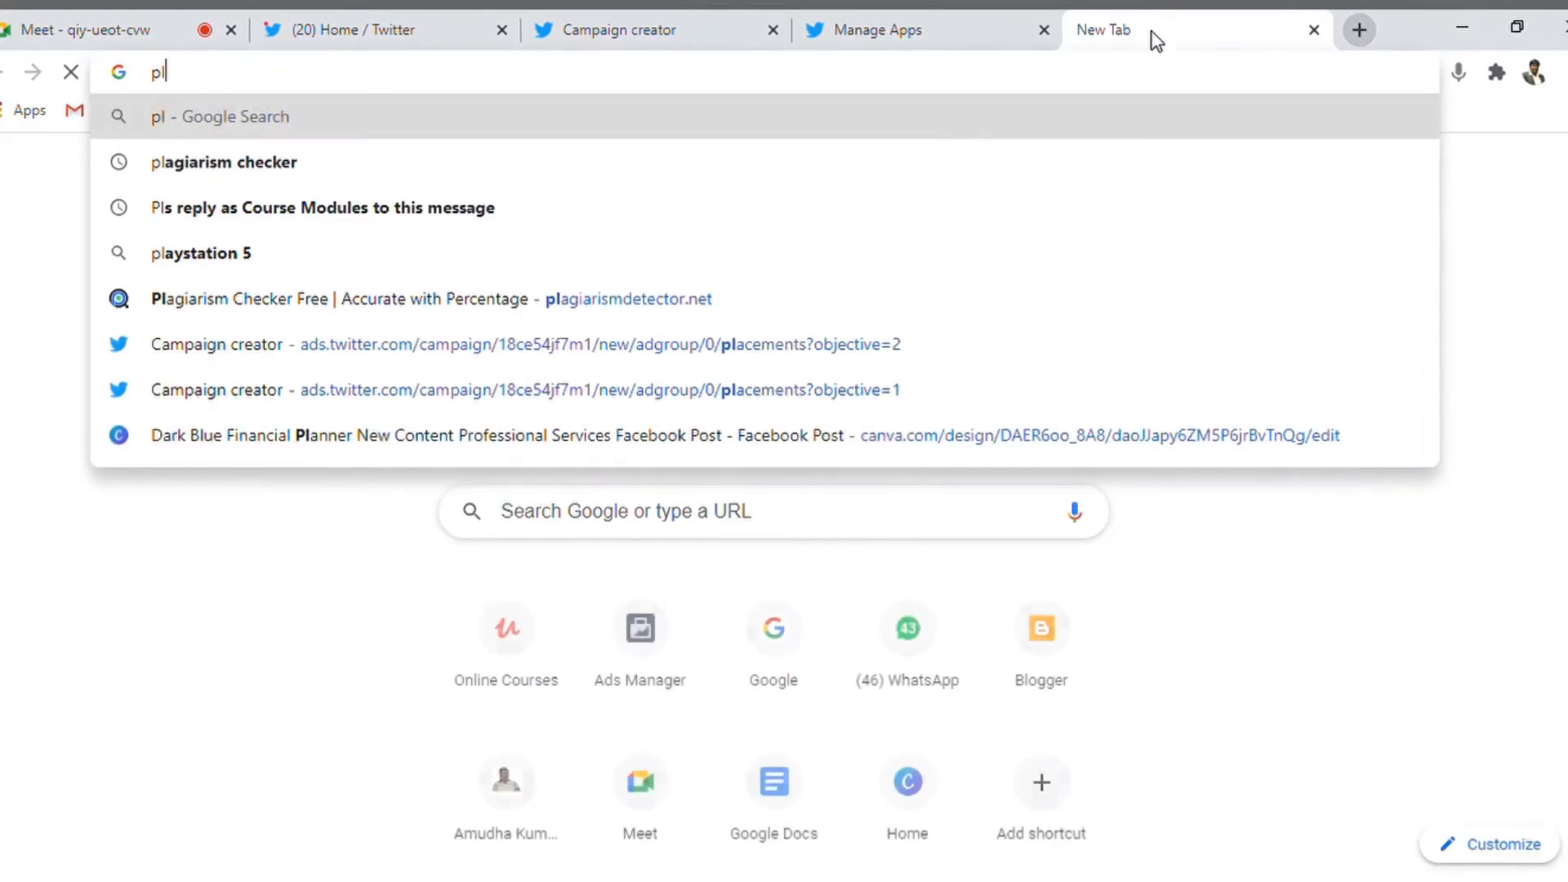
text(ay.goo)
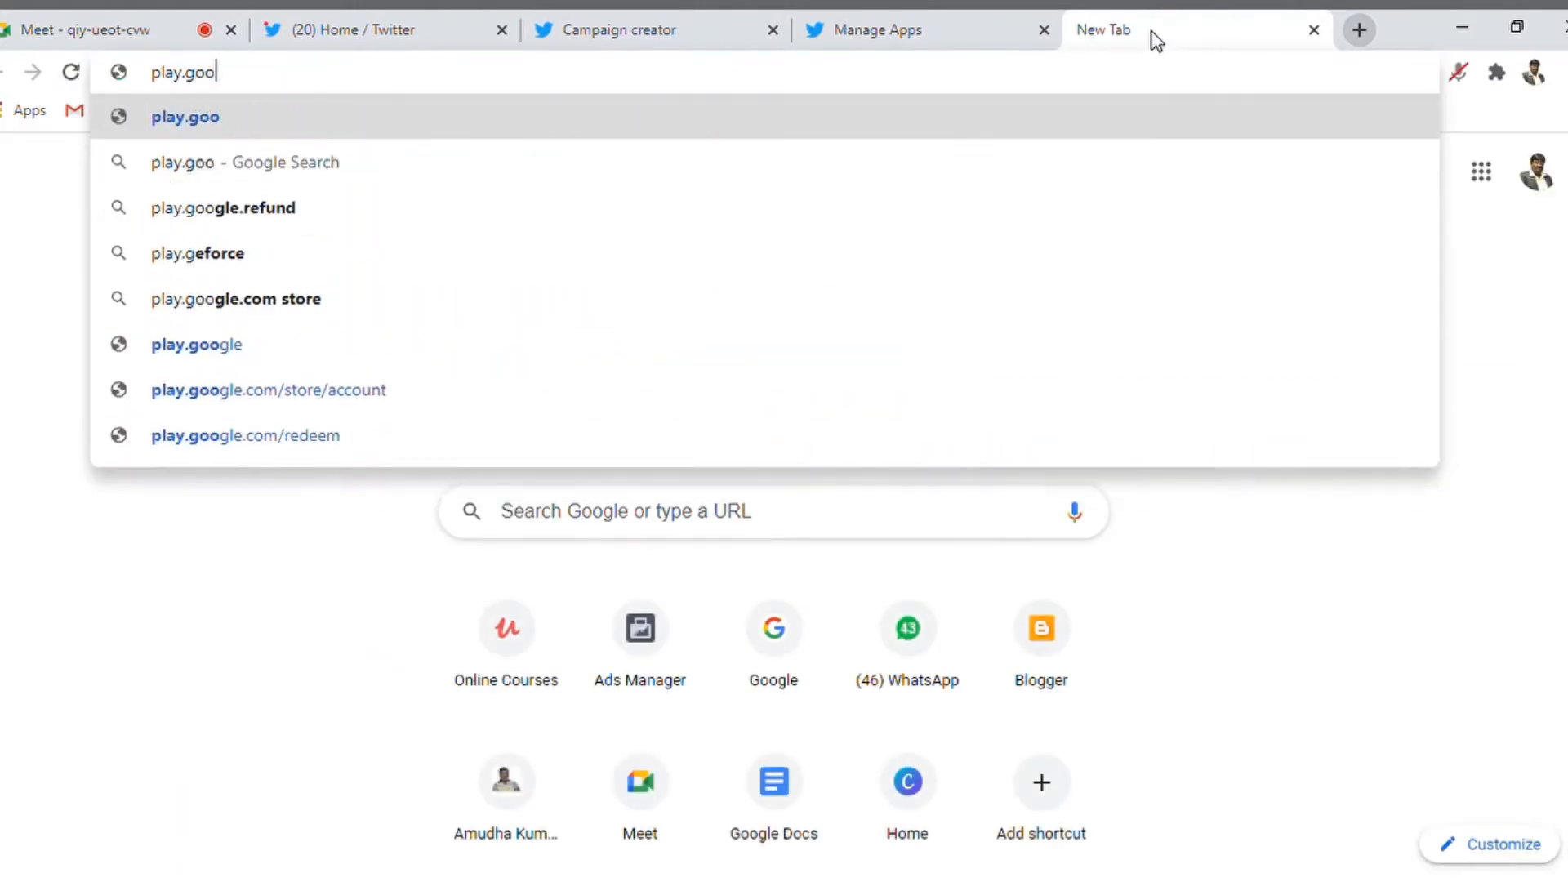
key(ctrl+a)
key(BackSpace)
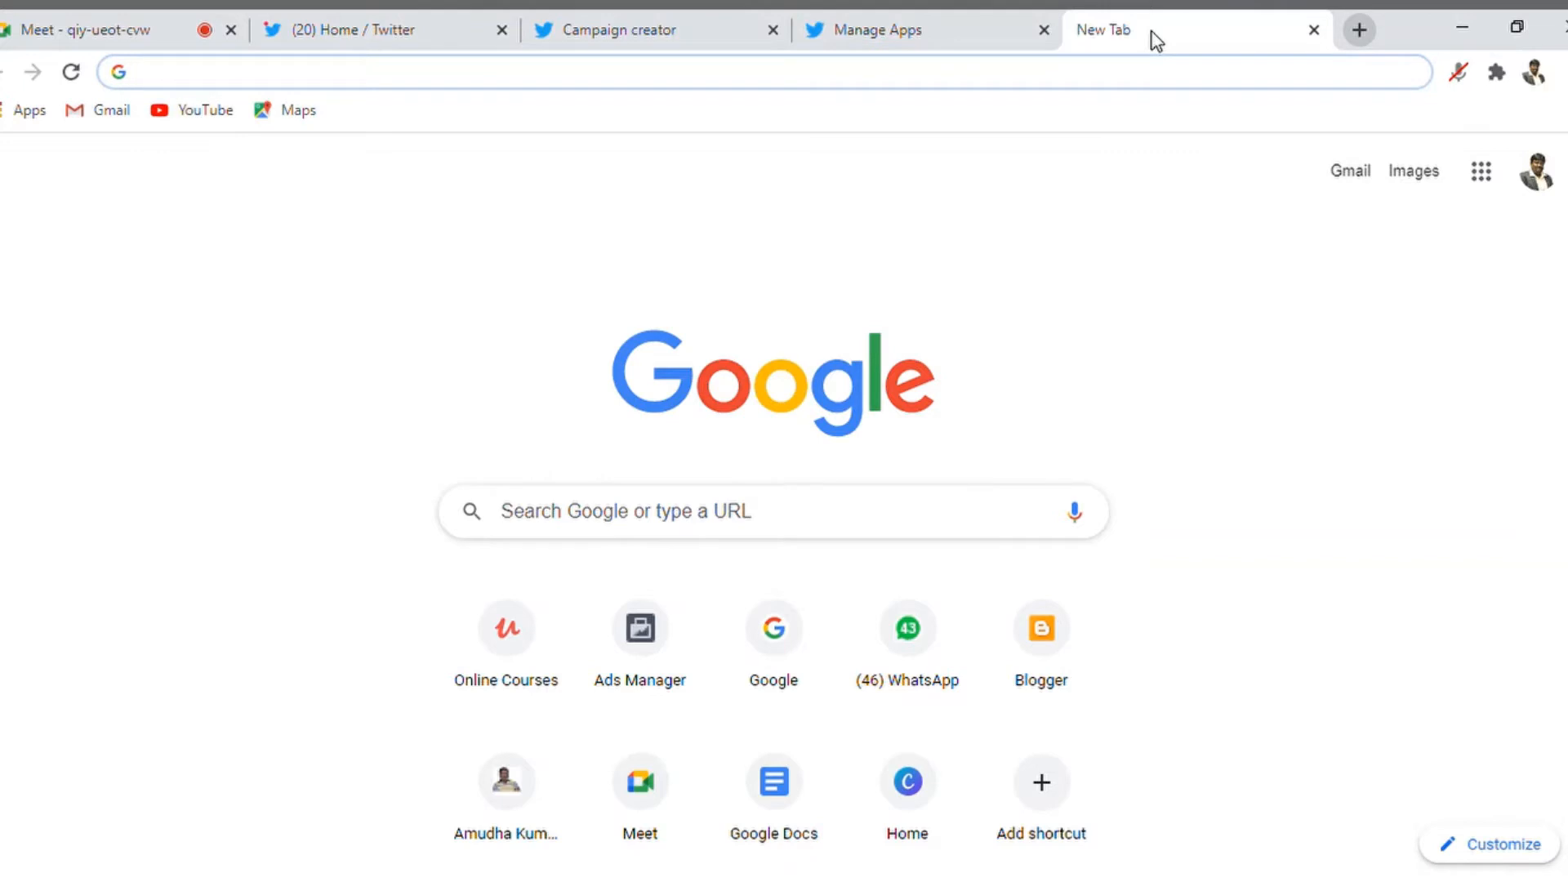
text(roposo)
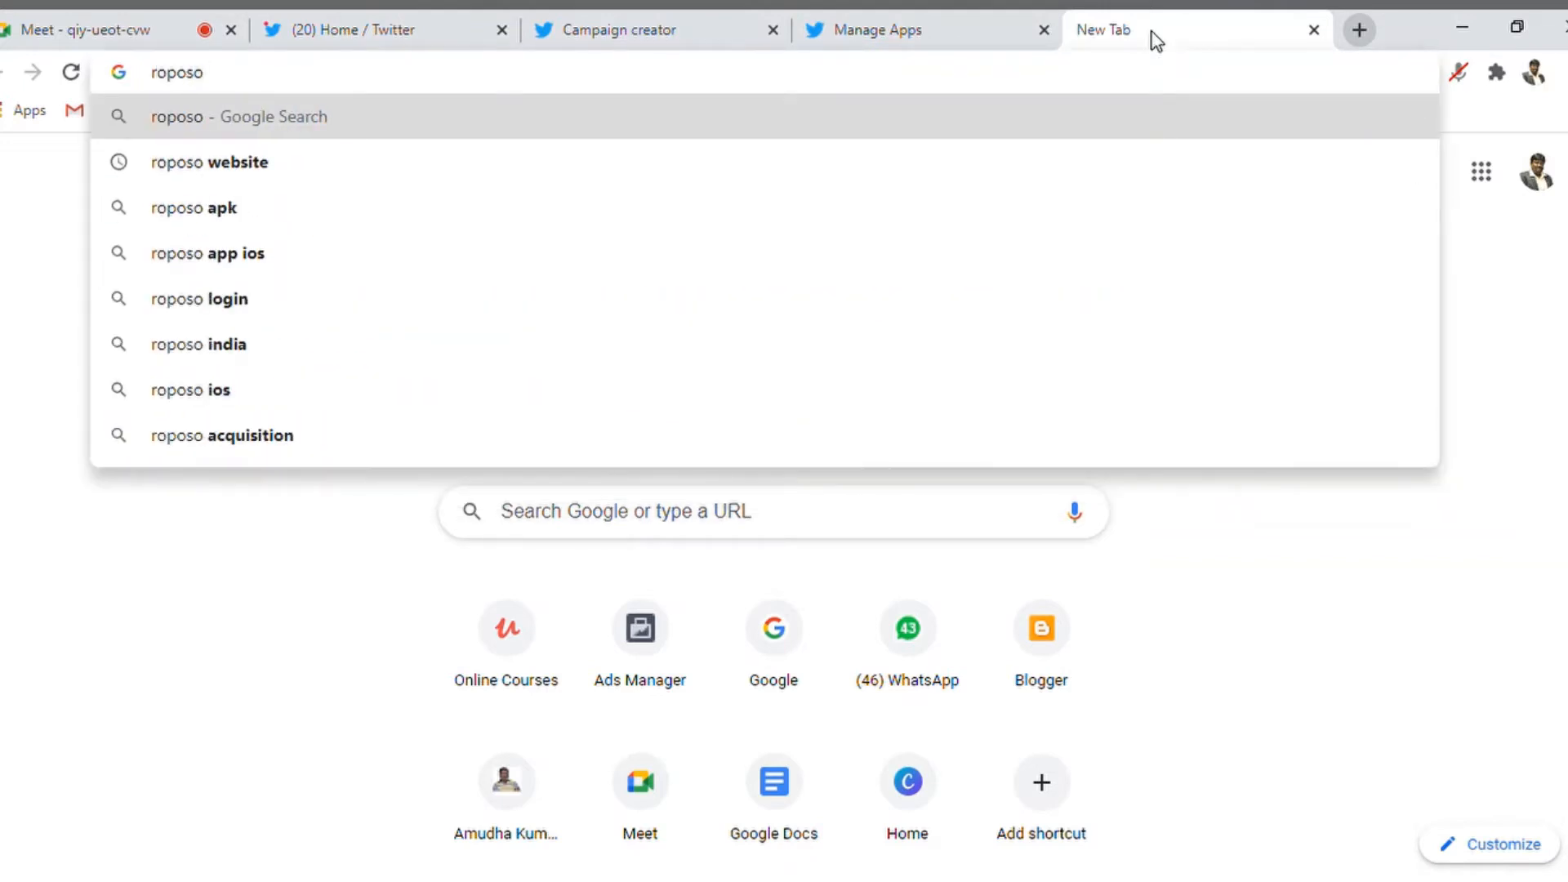
text( play)
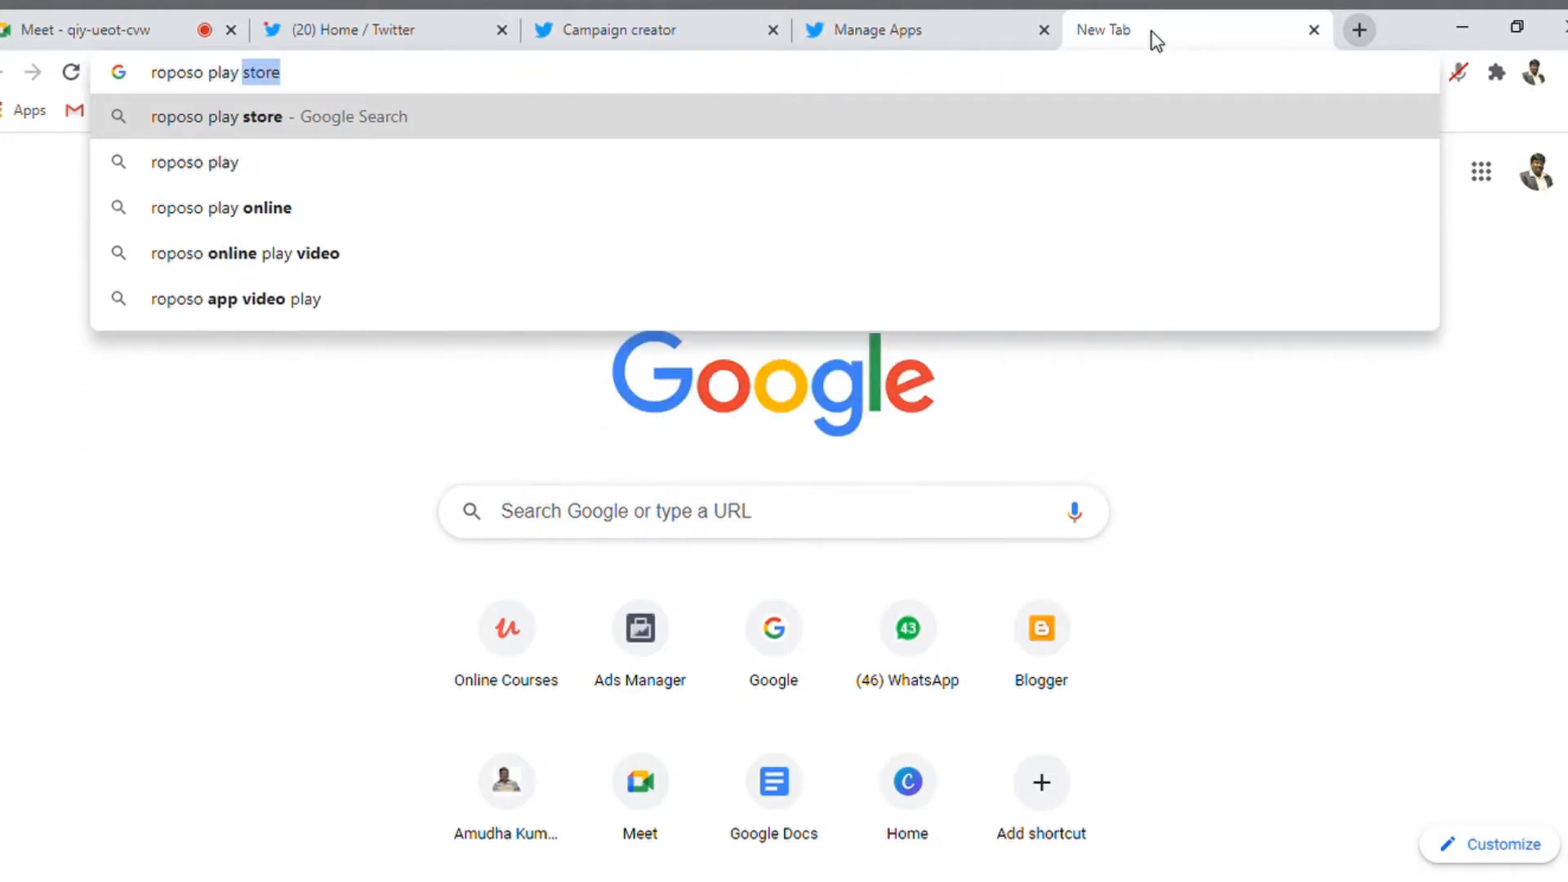
key(Return)
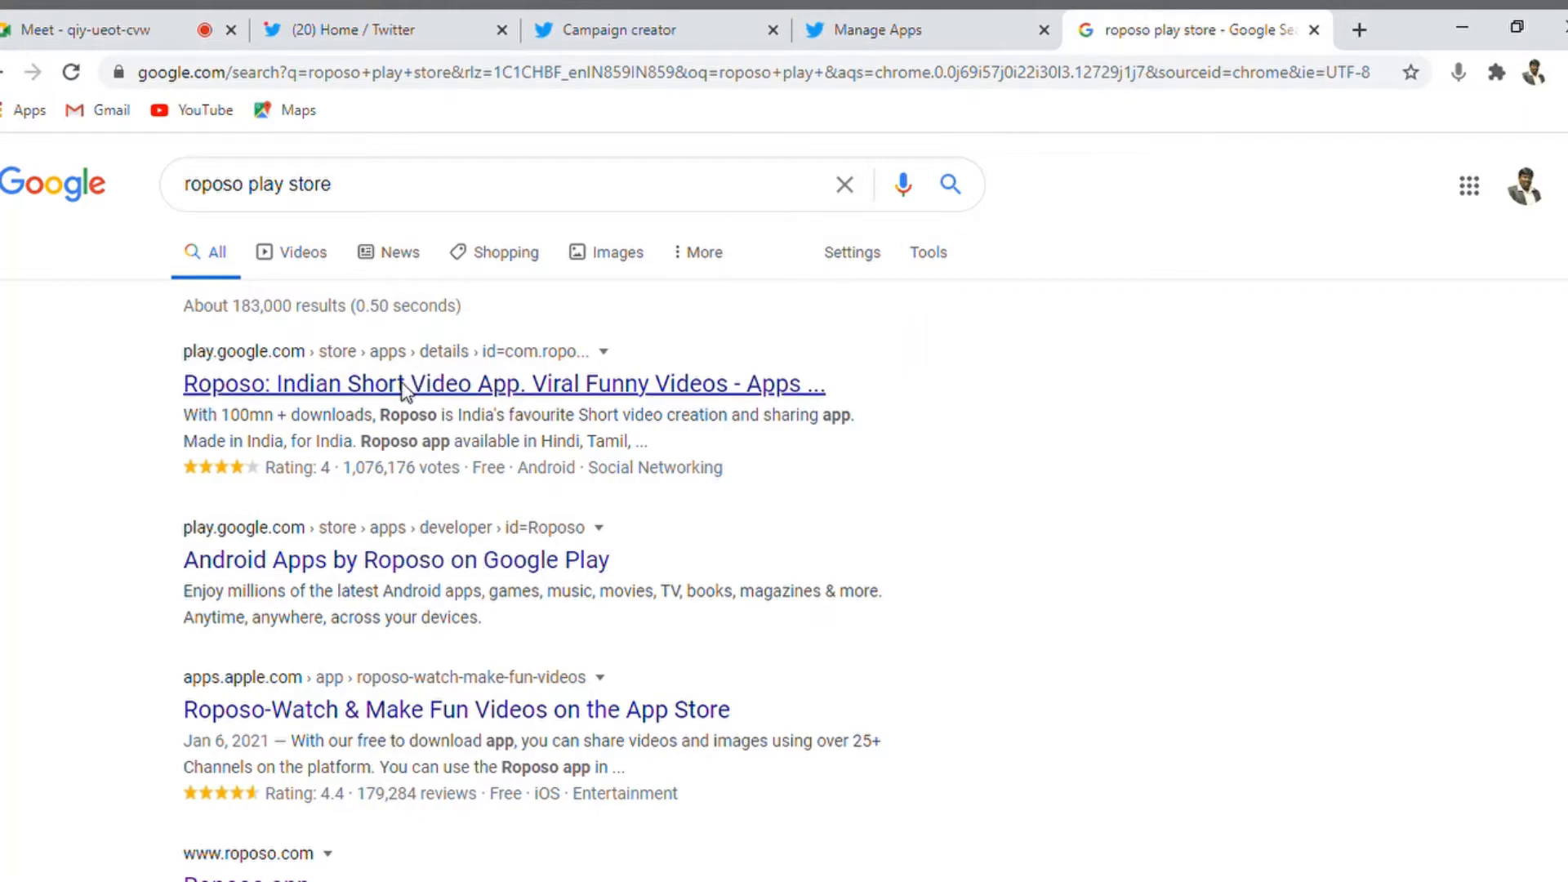
click(653, 31)
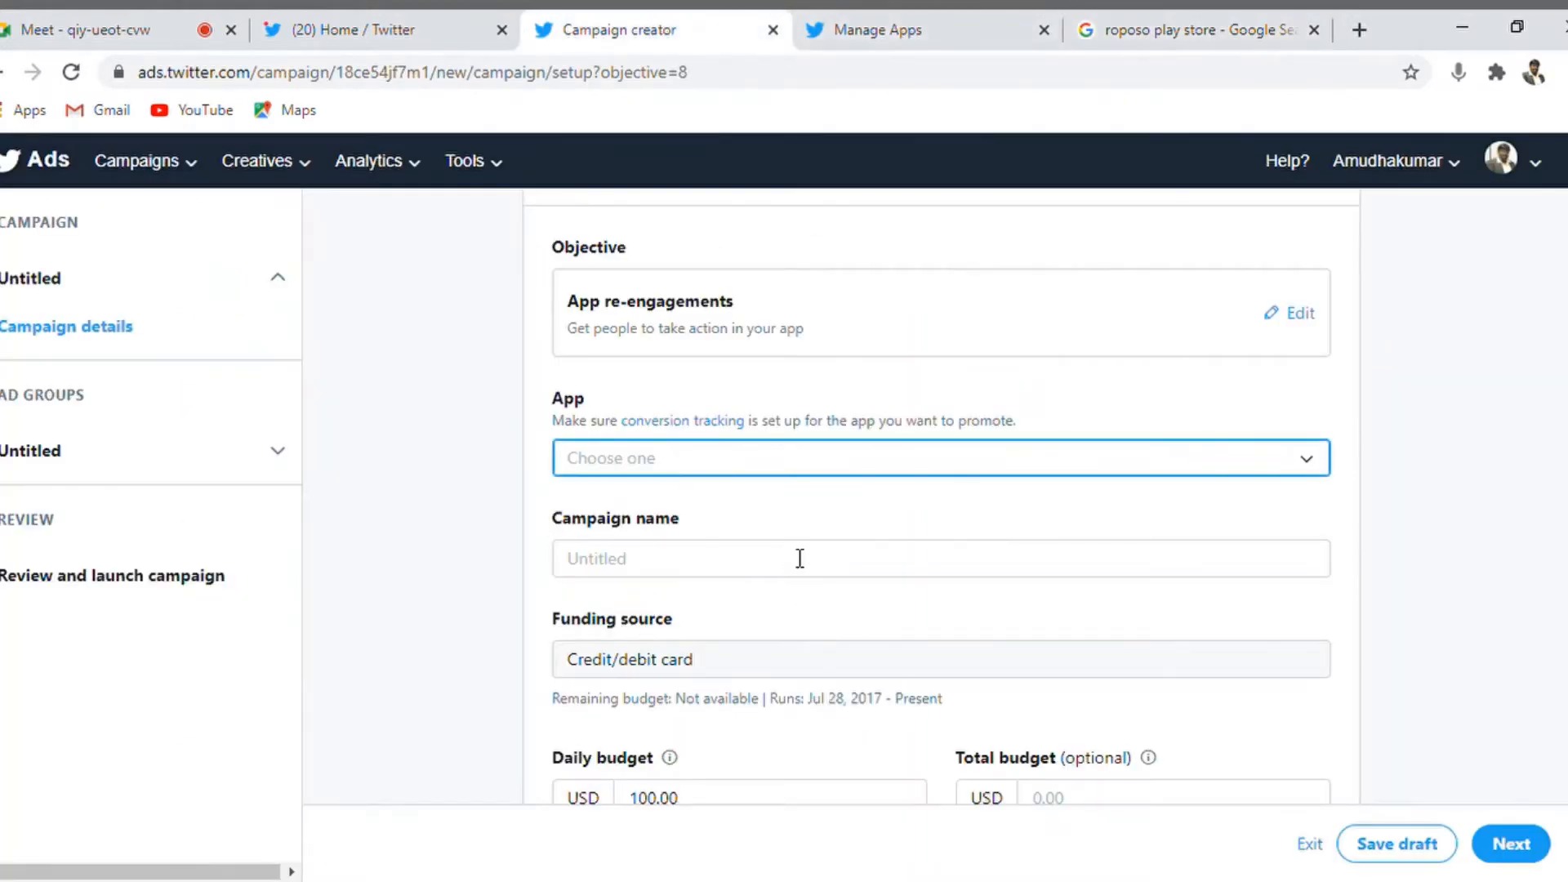
click(872, 26)
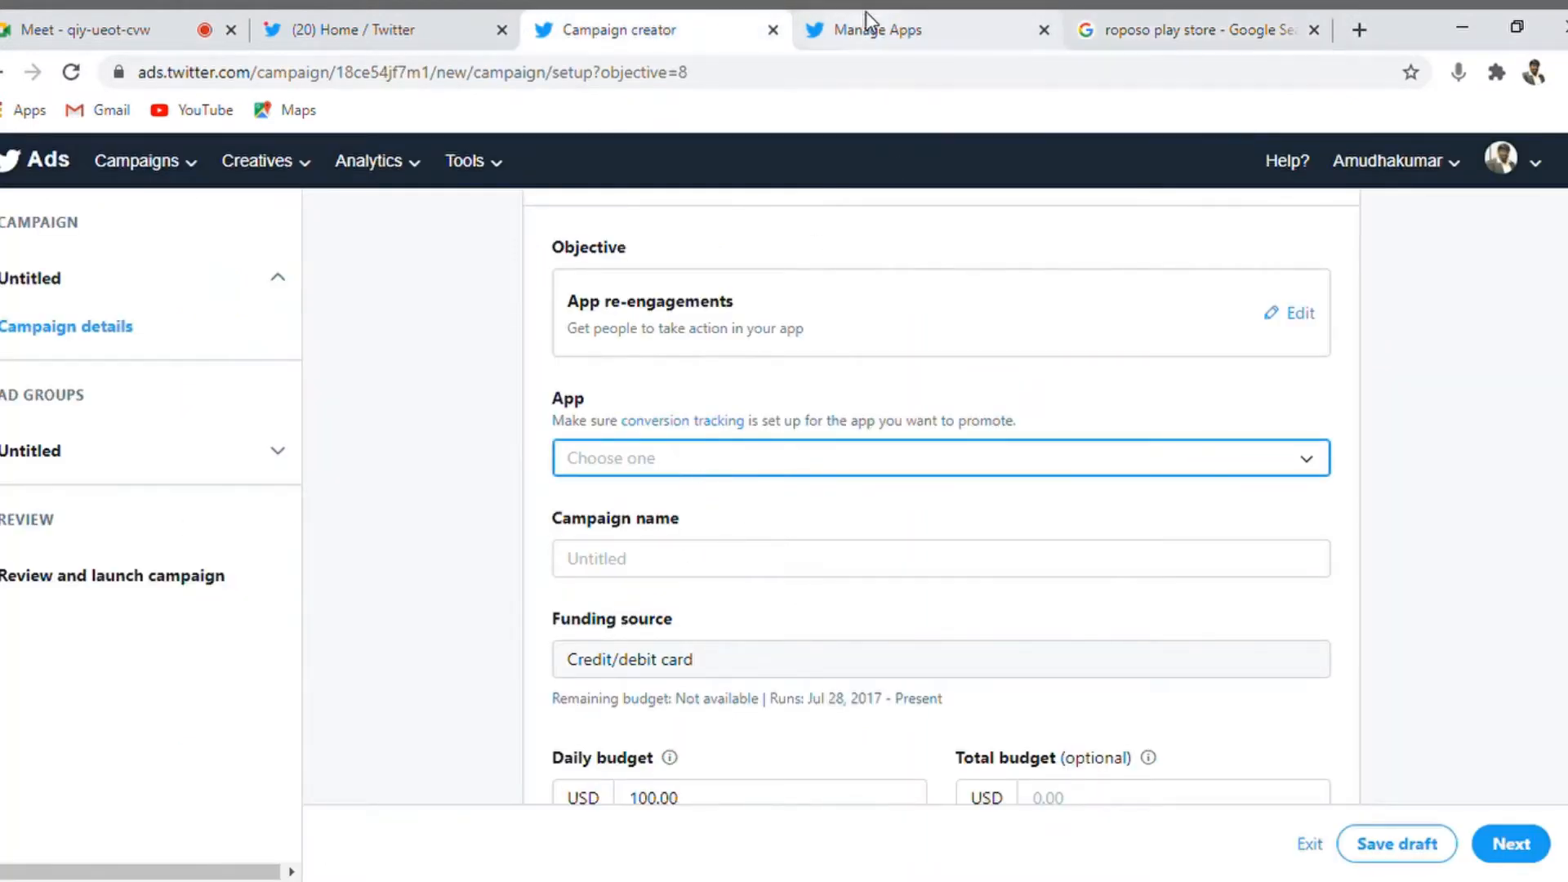
text(https://play.google.com/store/apps/details?id=com.roposo.android&hl=en_US&gl=US)
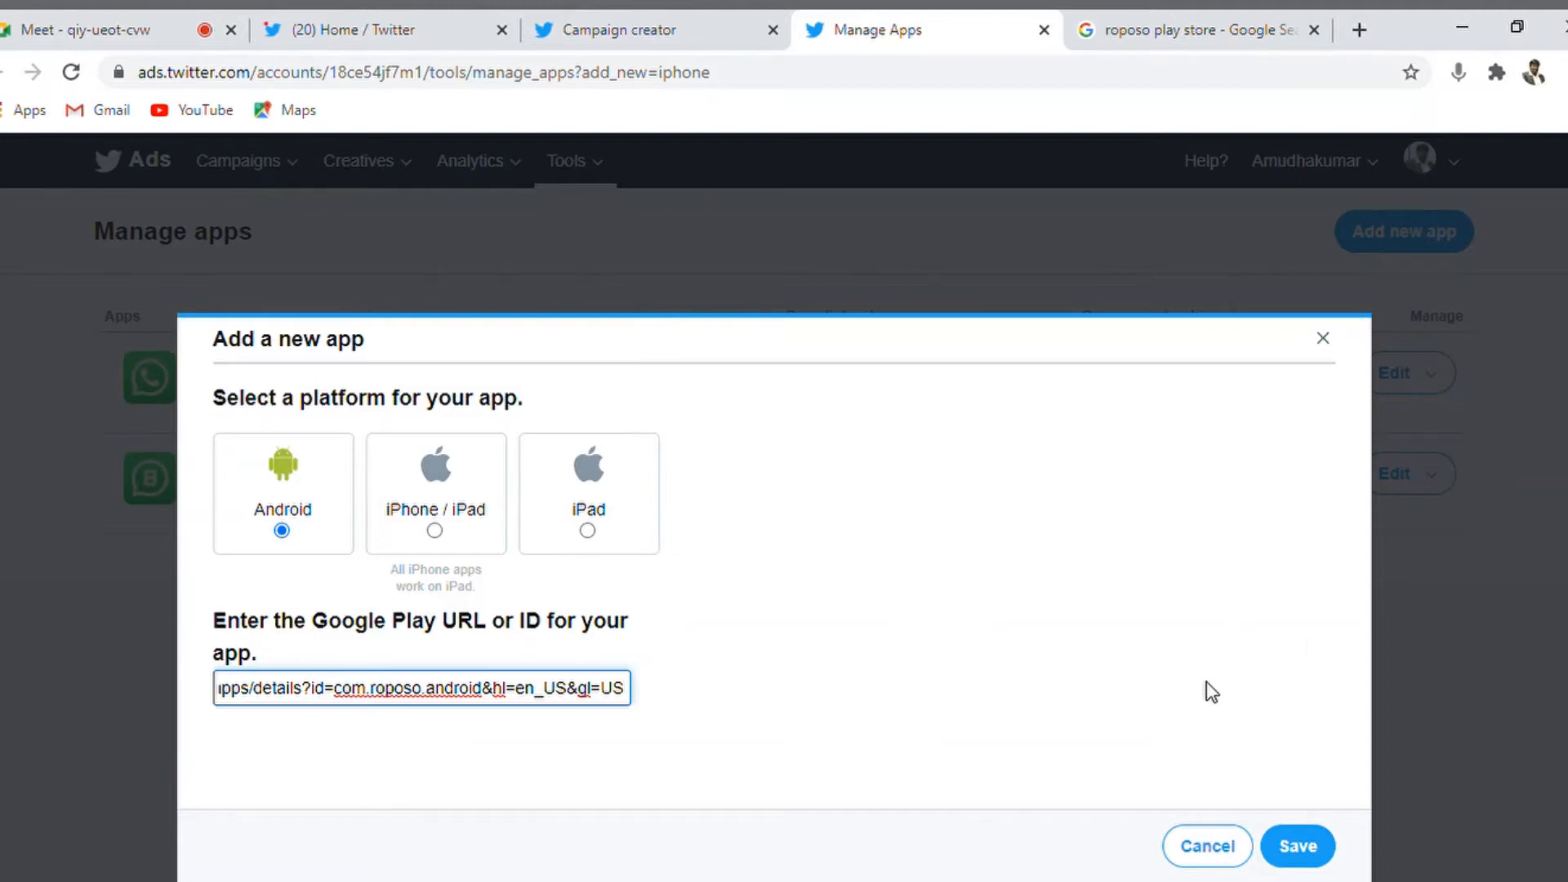
key(Home)
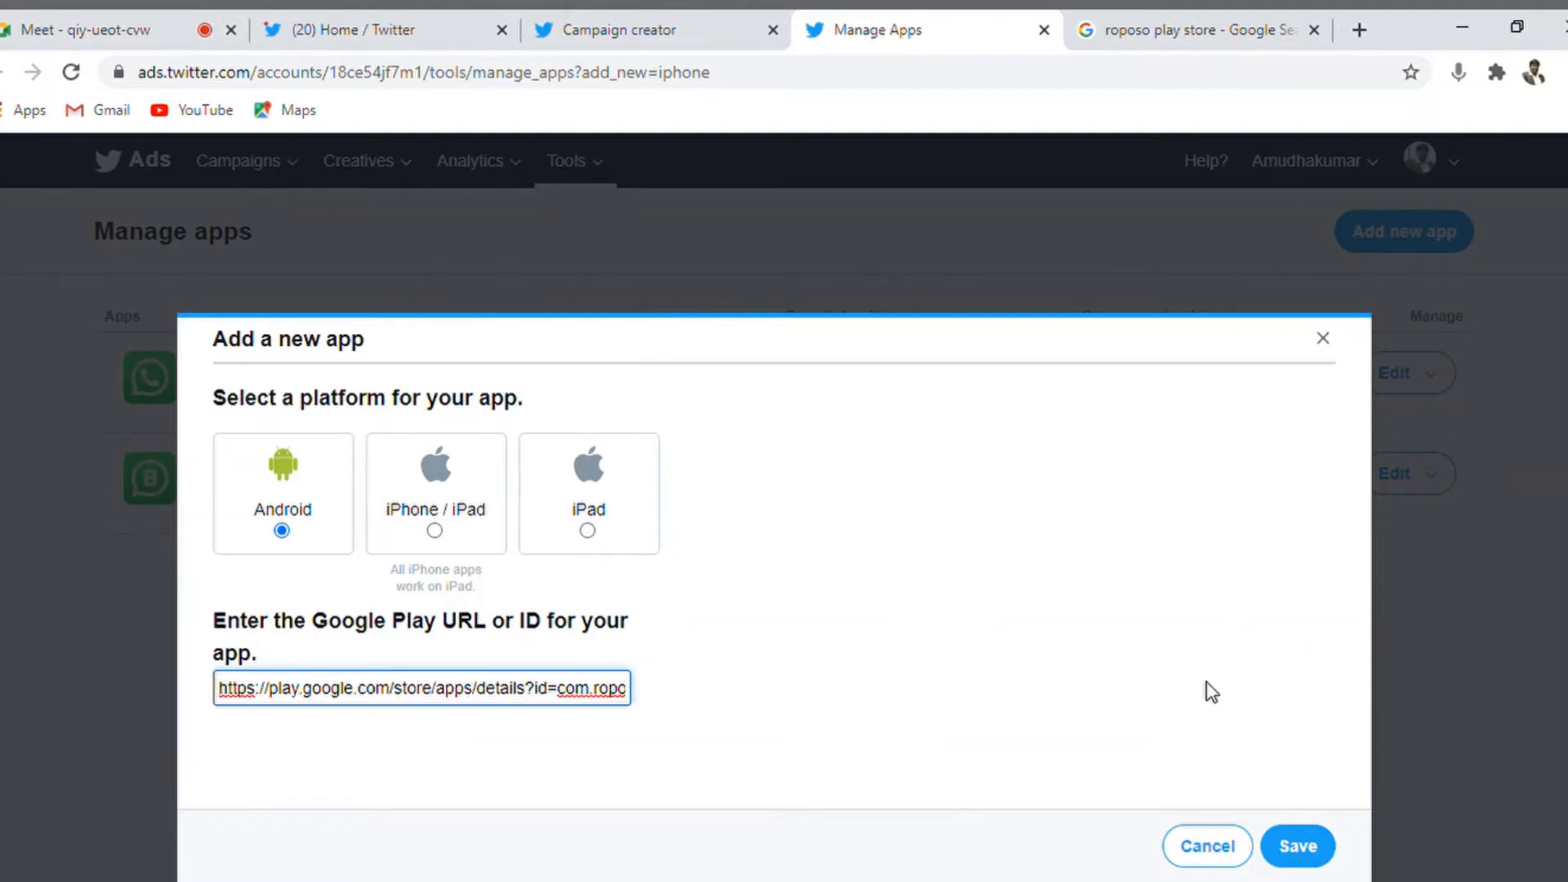
key(Right)
key(Right)
key(Right)
key(Right)
key(Right)
key(Right)
key(Right)
key(Right)
key(Right)
key(Right)
key(Right)
key(Right)
key(Right)
key(Right)
key(Right)
key(Right)
key(Right)
key(Right)
key(Right)
key(Right)
key(Right)
key(Right)
key(Right)
key(Right)
key(Right)
key(Right)
key(Right)
key(Right)
key(Right)
key(Right)
key(Right)
key(Right)
key(Right)
key(Right)
key(Right)
key(Right)
key(Right)
key(Right)
key(Right)
key(Right)
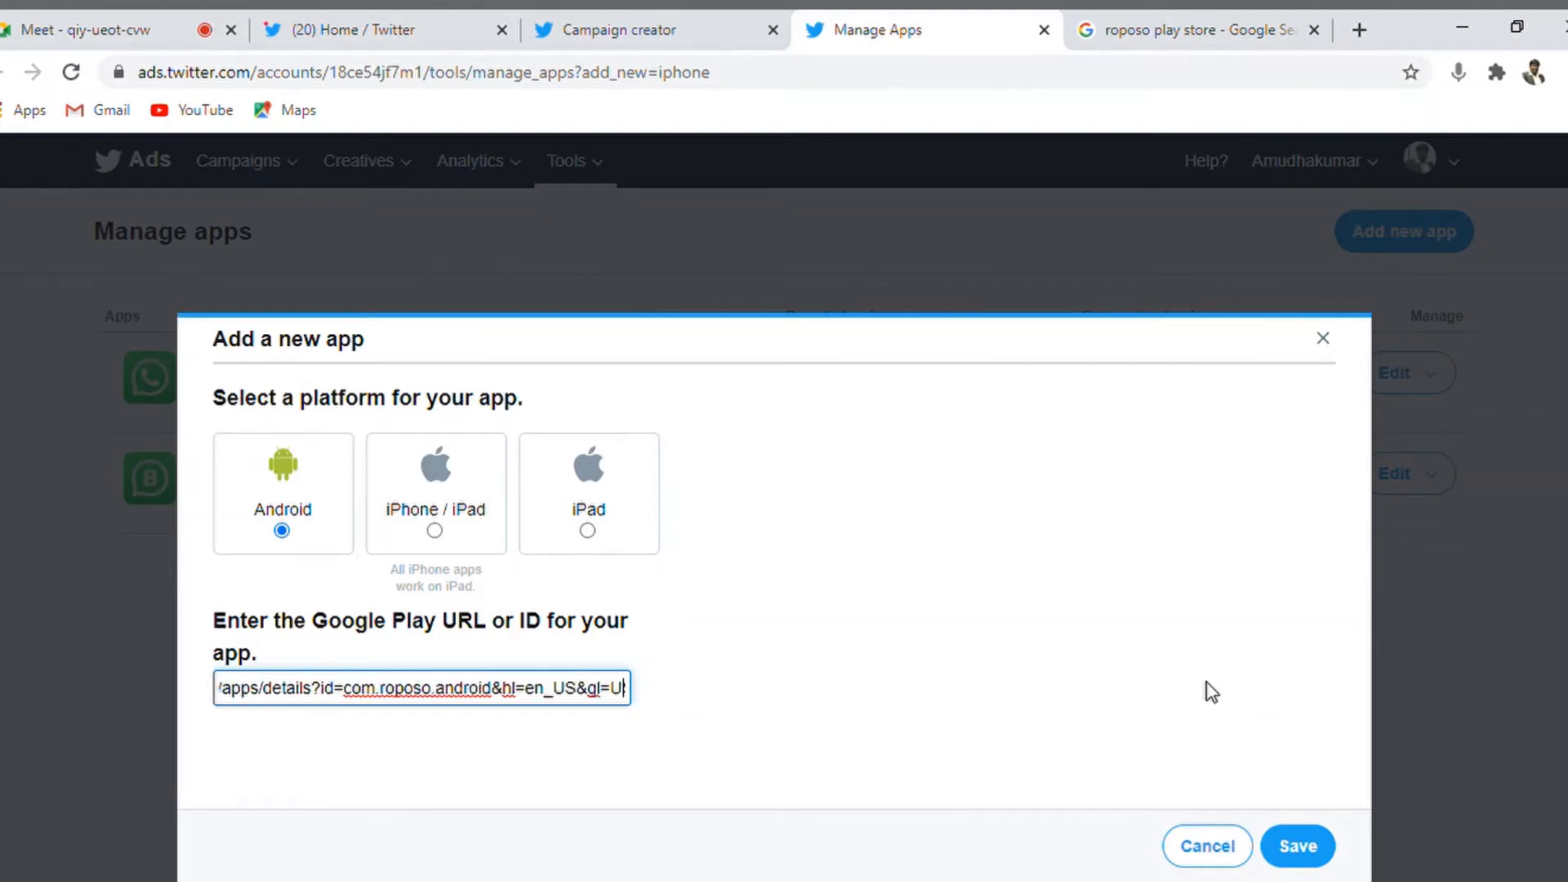
click(1297, 849)
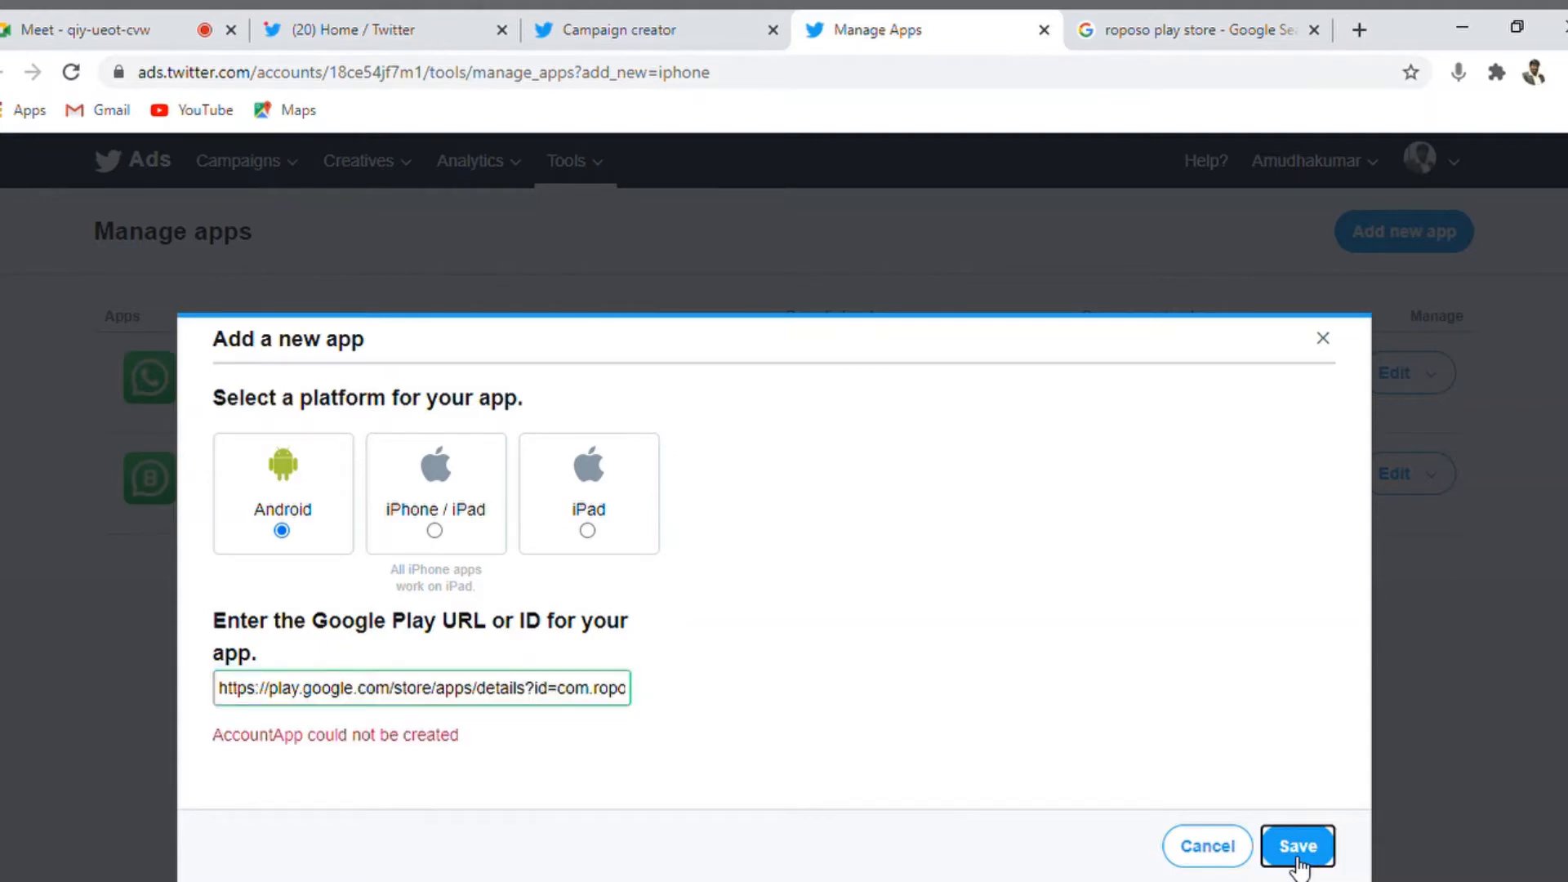
- Check the entered Google Play URL through to its end
click(406, 690)
key(Right)
key(Right)
key(Right)
key(Right)
key(Right)
key(Right)
key(Right)
key(Right)
key(Right)
key(Right)
key(Right)
key(Right)
key(Right)
key(Right)
key(Right)
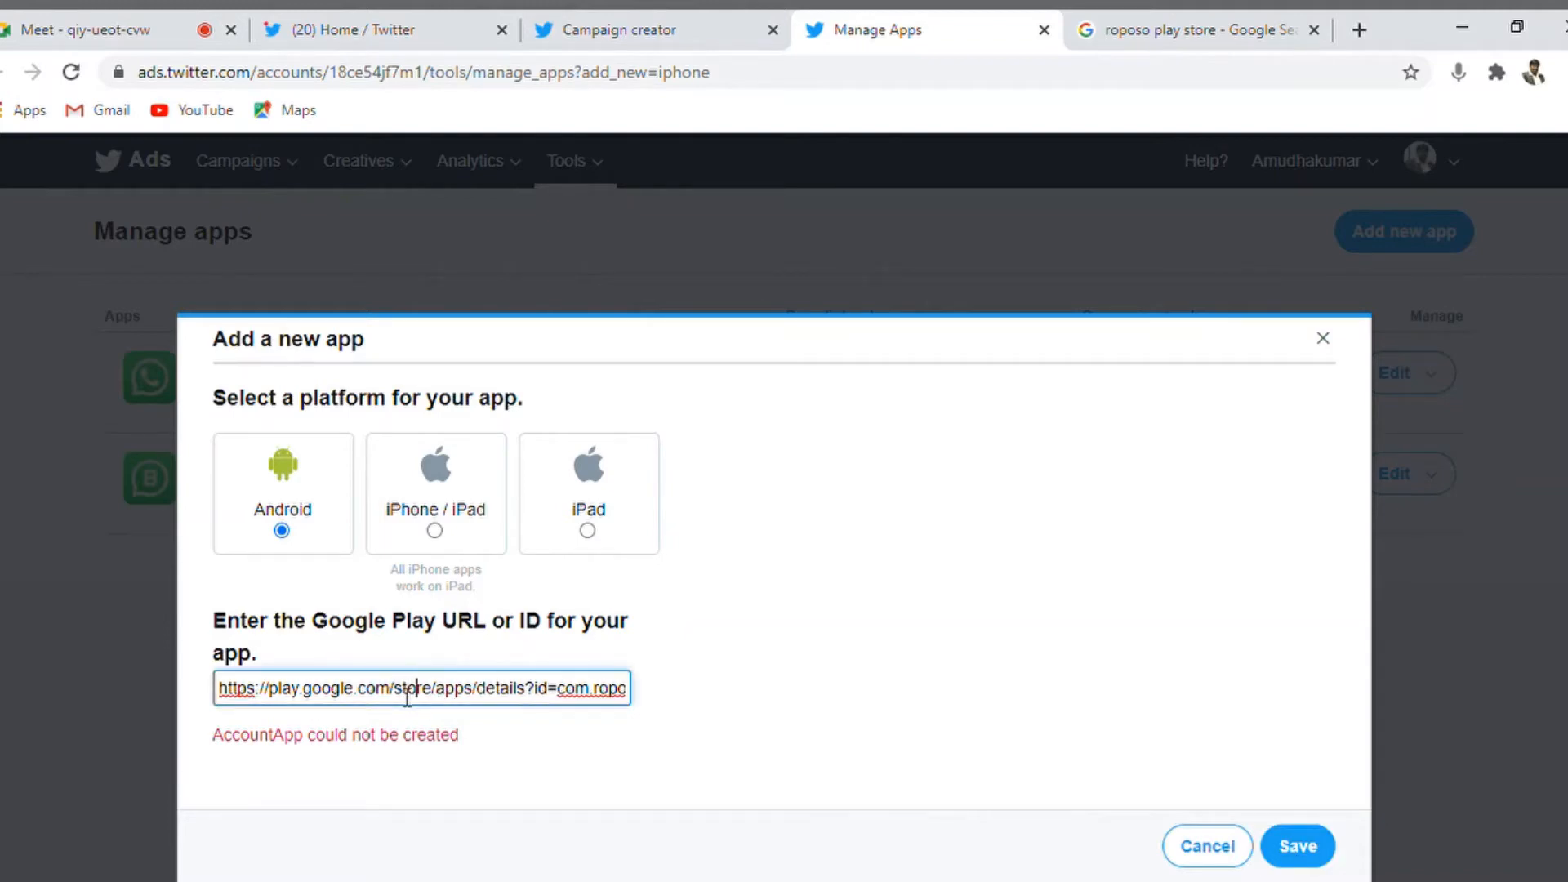
key(Right)
key(Right)
key(Right)
key(Right)
key(Right)
key(Right)
key(Right)
key(Right)
key(Right)
key(Right)
key(Right)
key(Right)
key(Right)
key(Right)
key(Right)
key(Right)
key(Right)
key(Right)
key(Right)
key(Right)
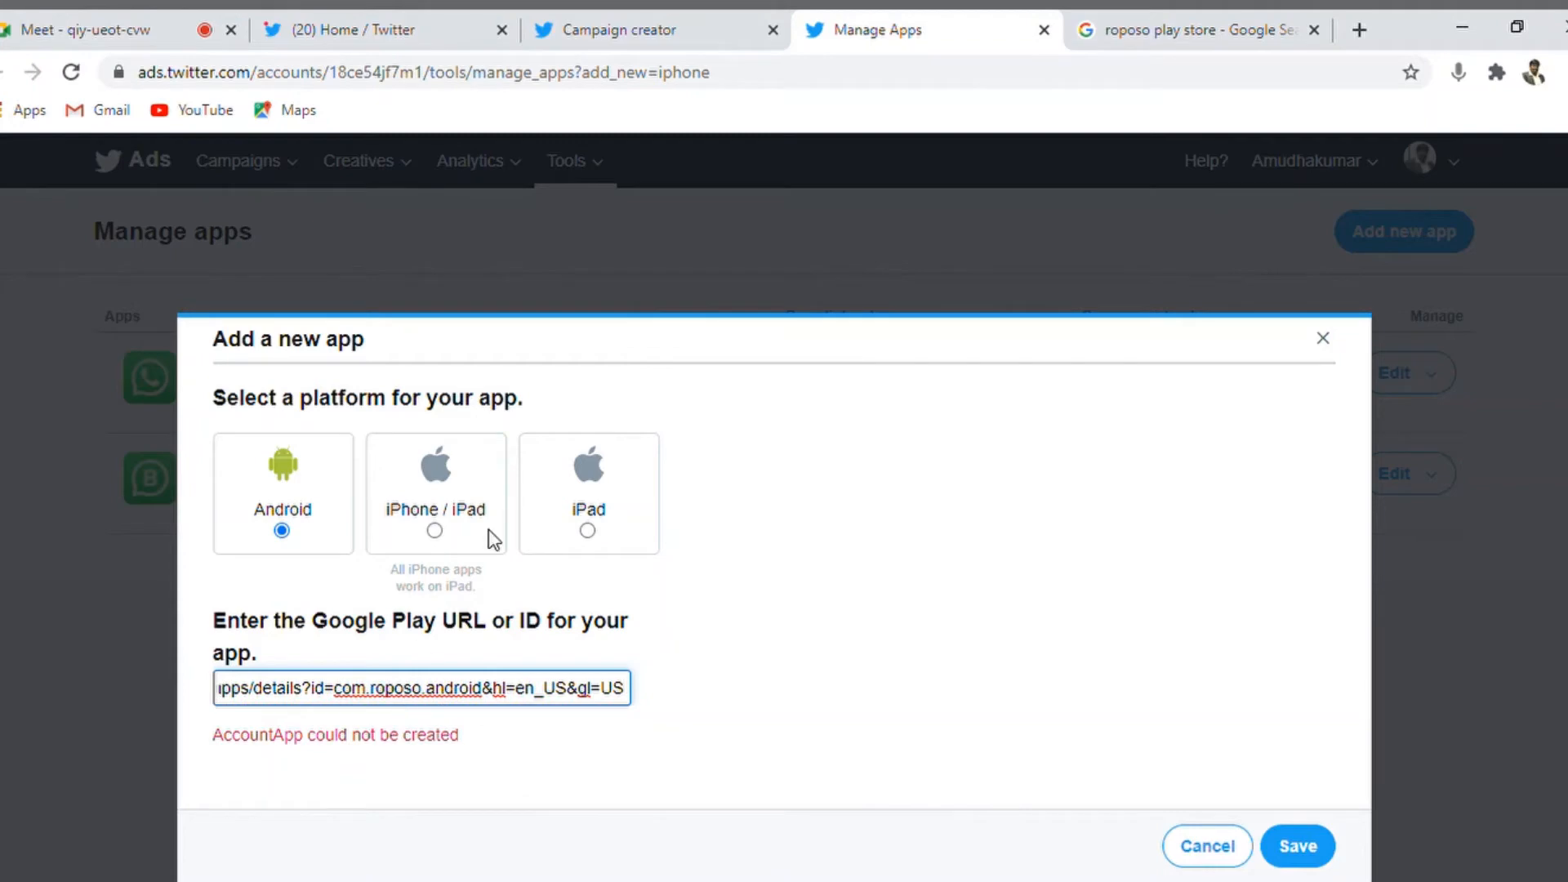
- Open Roposo's Google Play listing from the search results and look through the page
click(1200, 31)
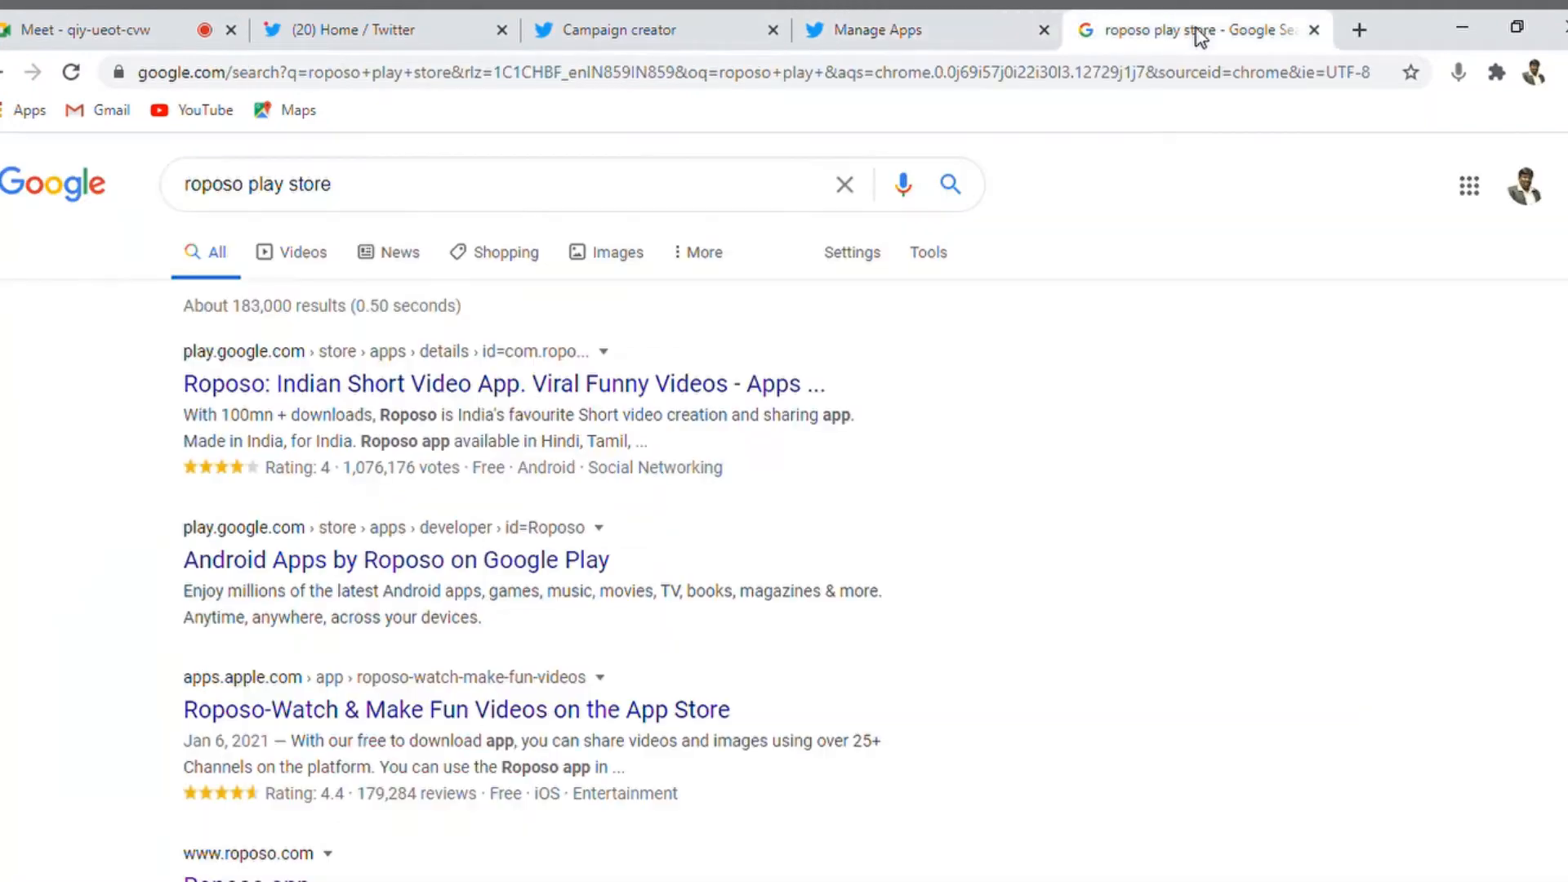
click(576, 390)
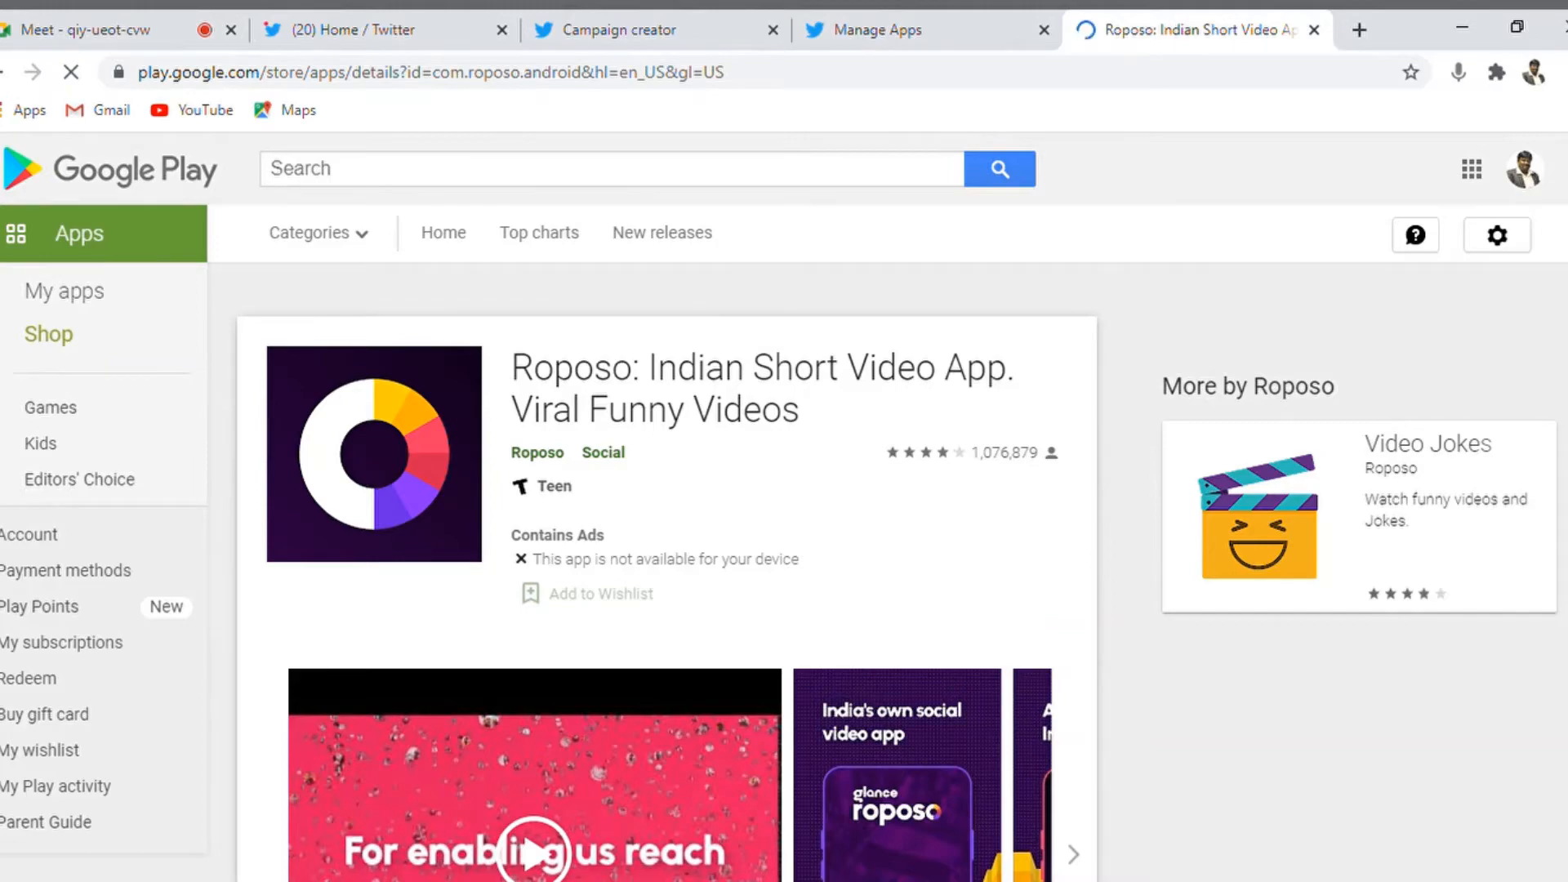
scroll(667, 530, down, 10)
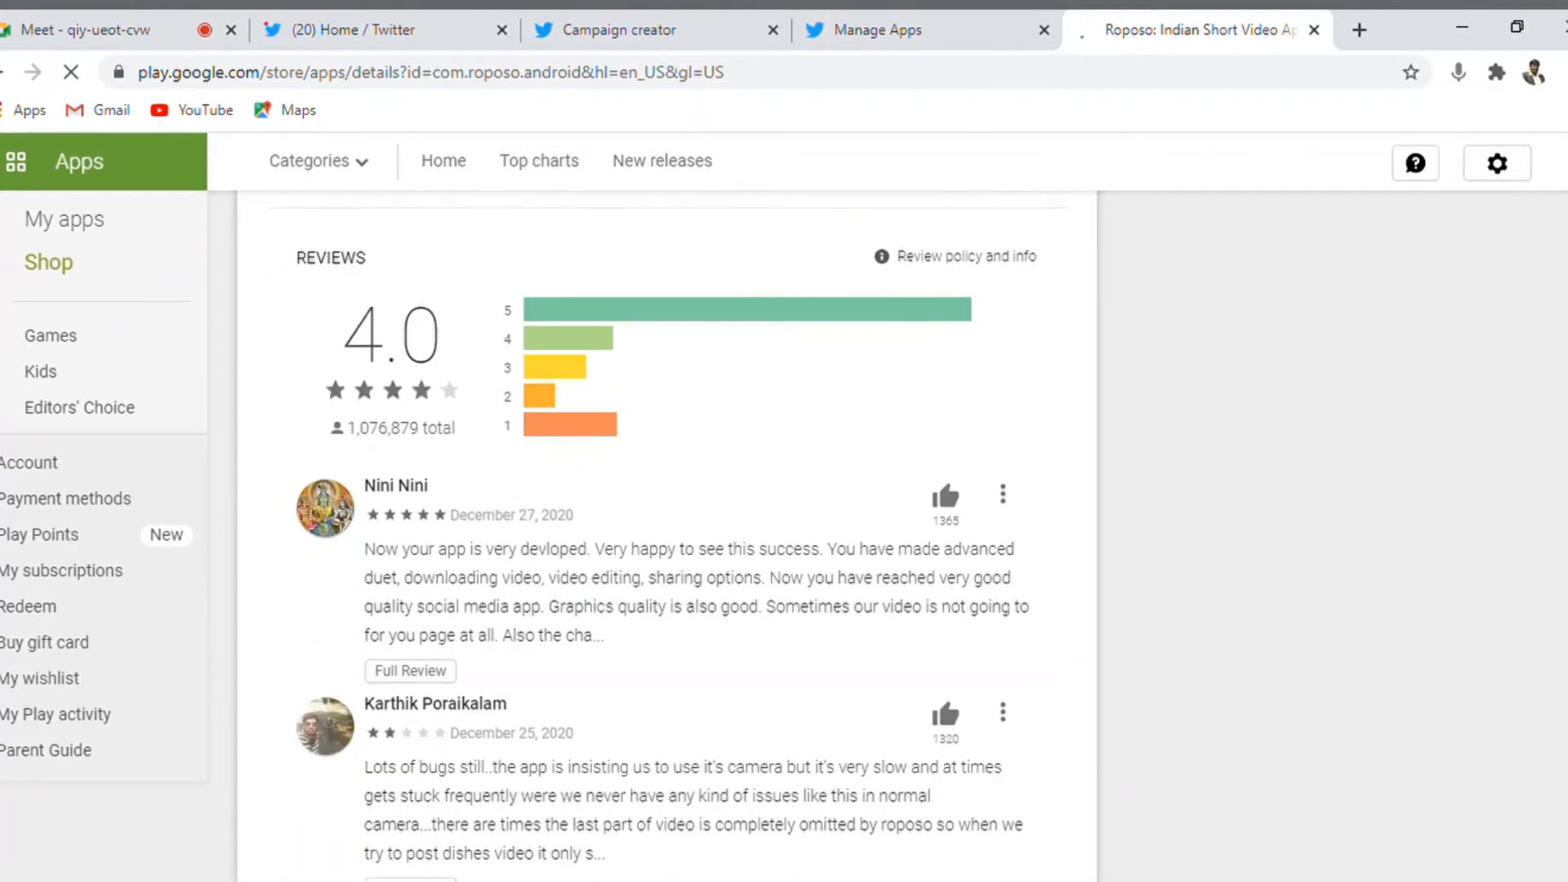
scroll(667, 531, up, 6)
scroll(667, 530, down, 5)
scroll(667, 531, up, 7)
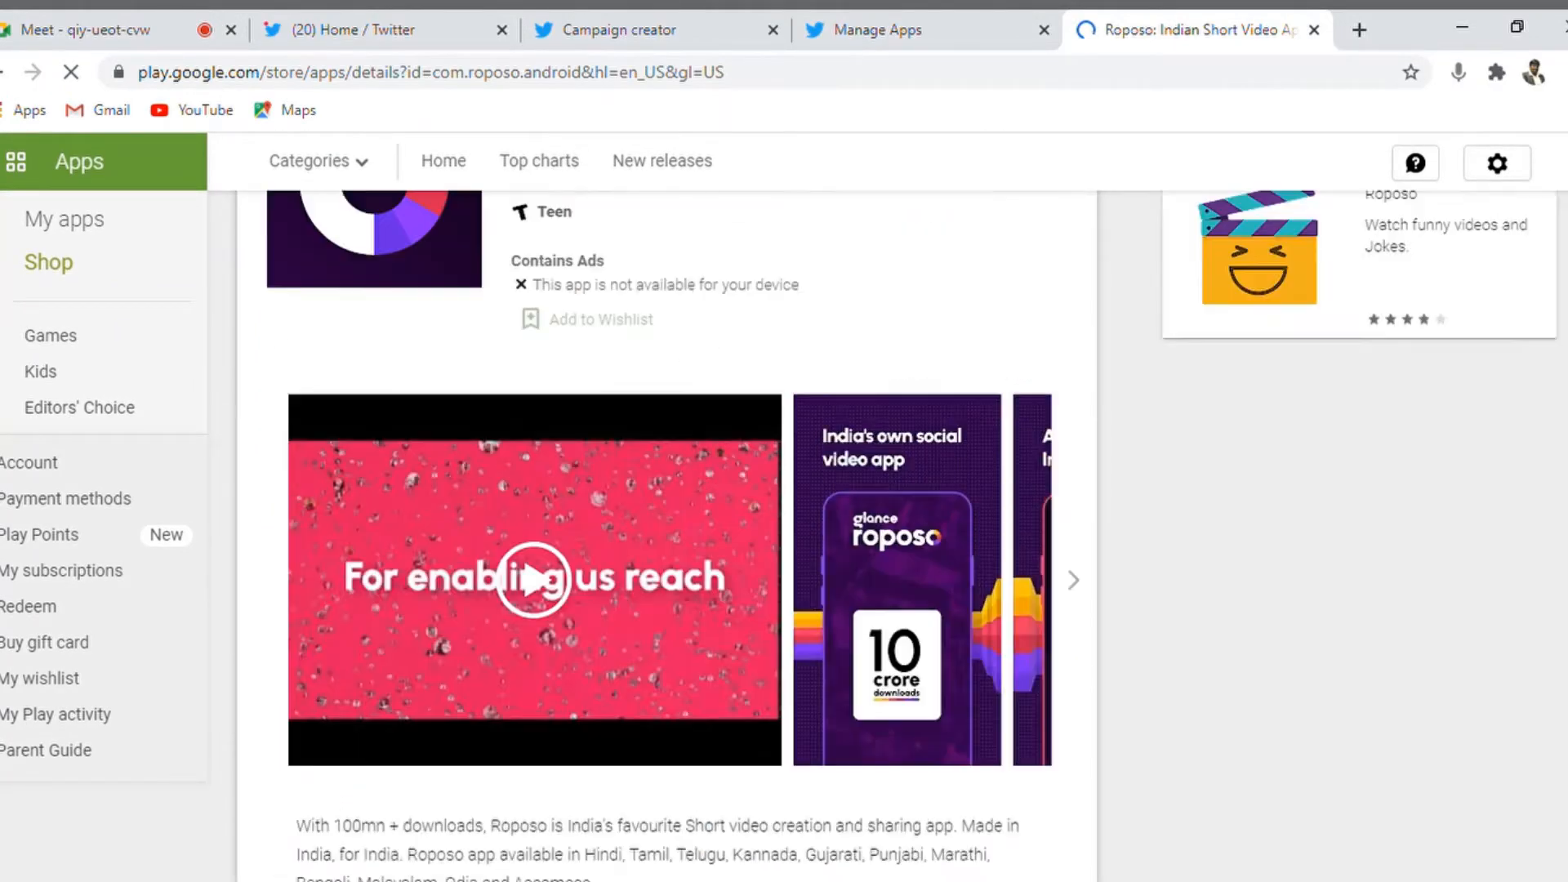
scroll(629, 344, up, 3)
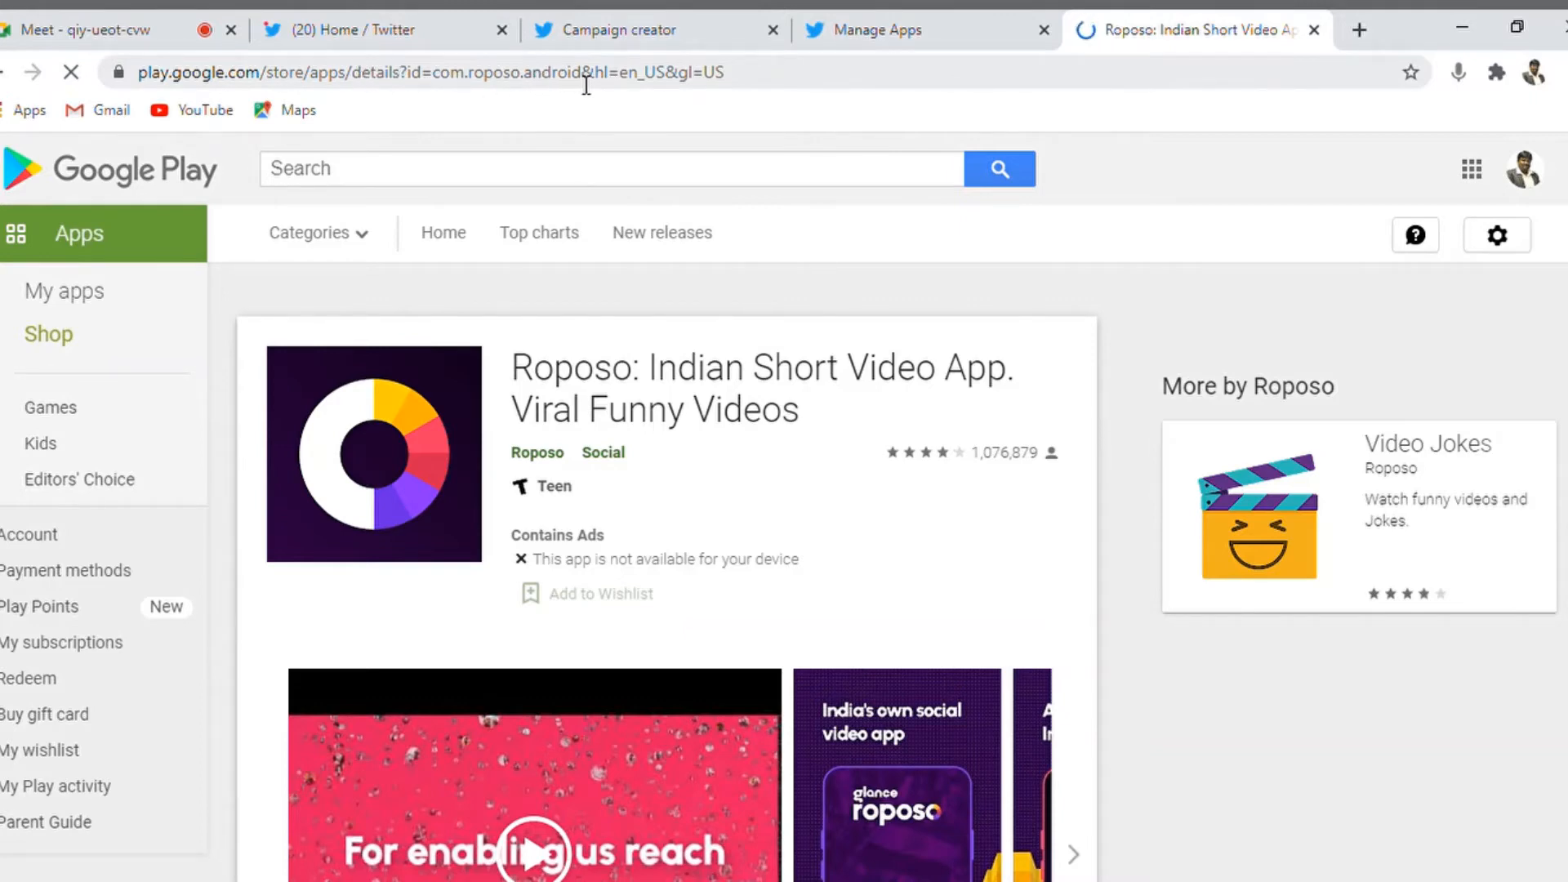
drag(586, 84, 86, 39)
key(ctrl+c)
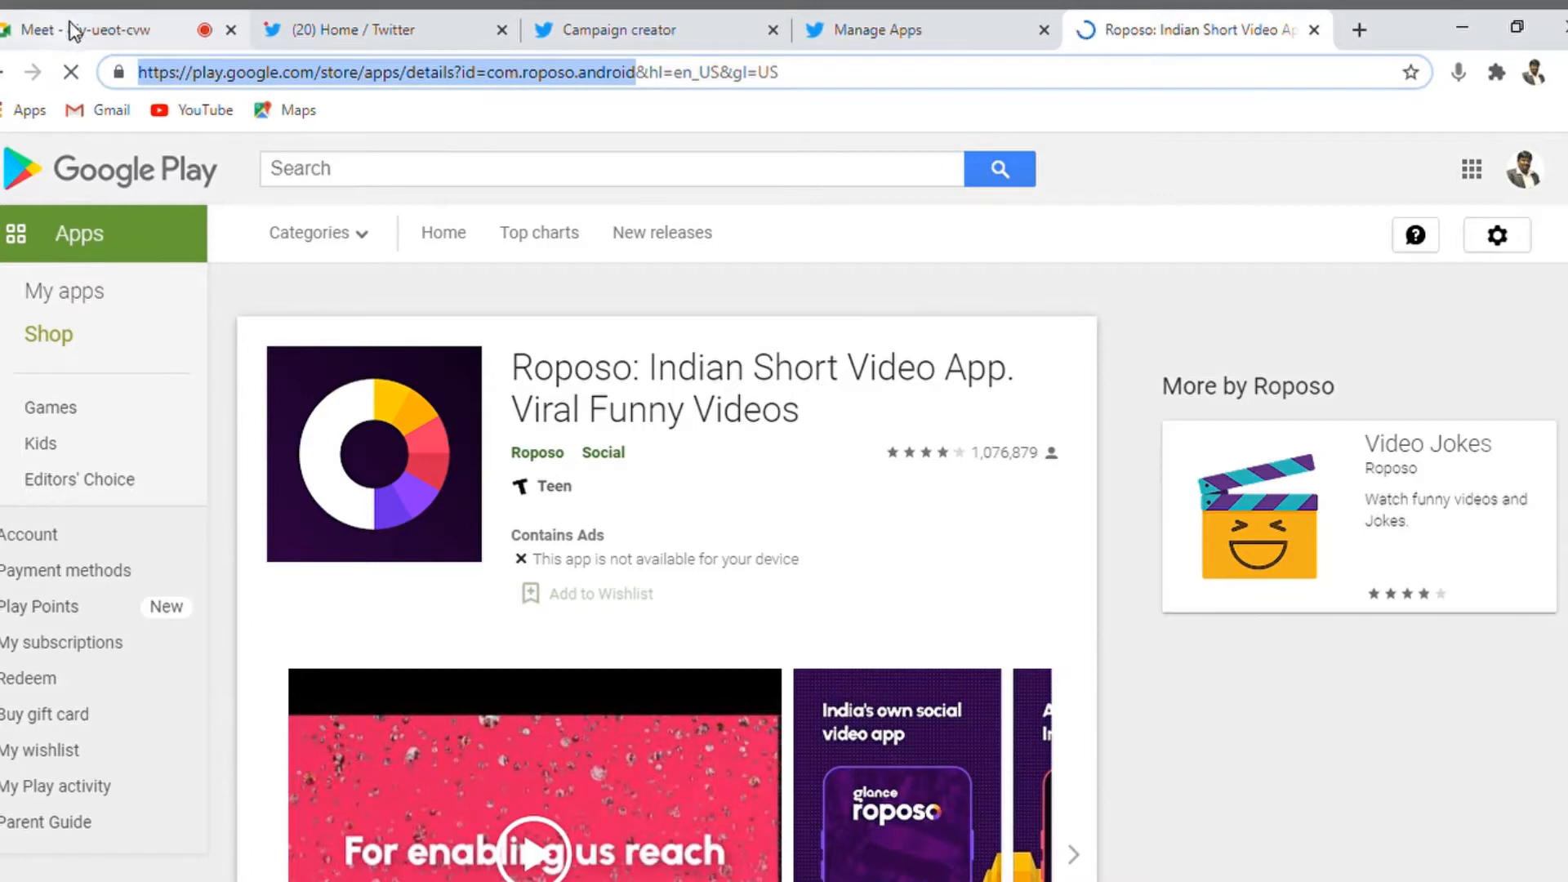
click(904, 38)
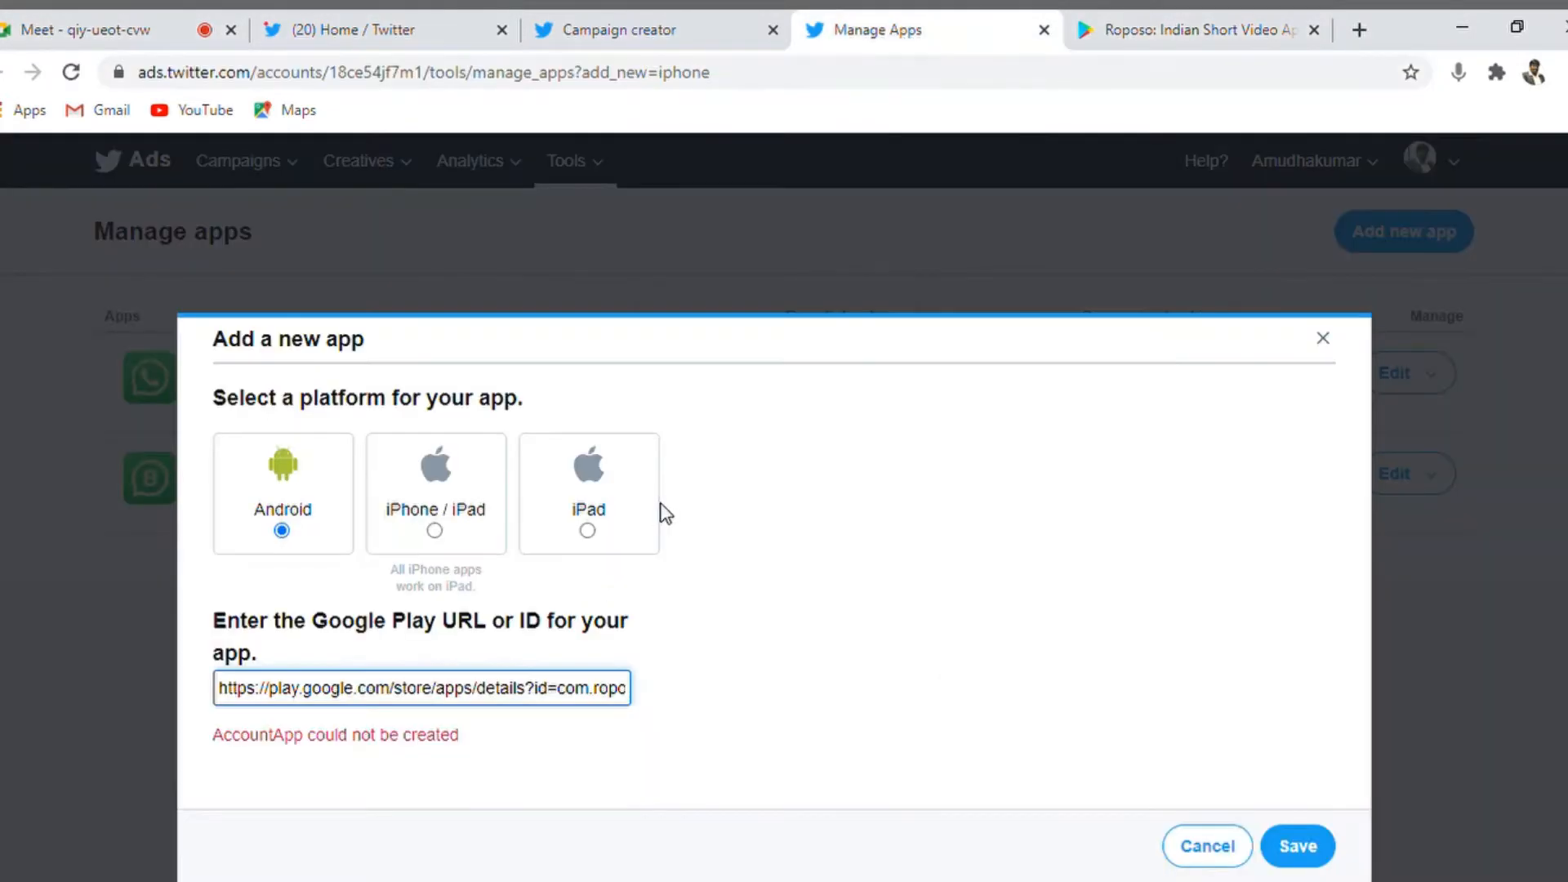
key(ctrl+a)
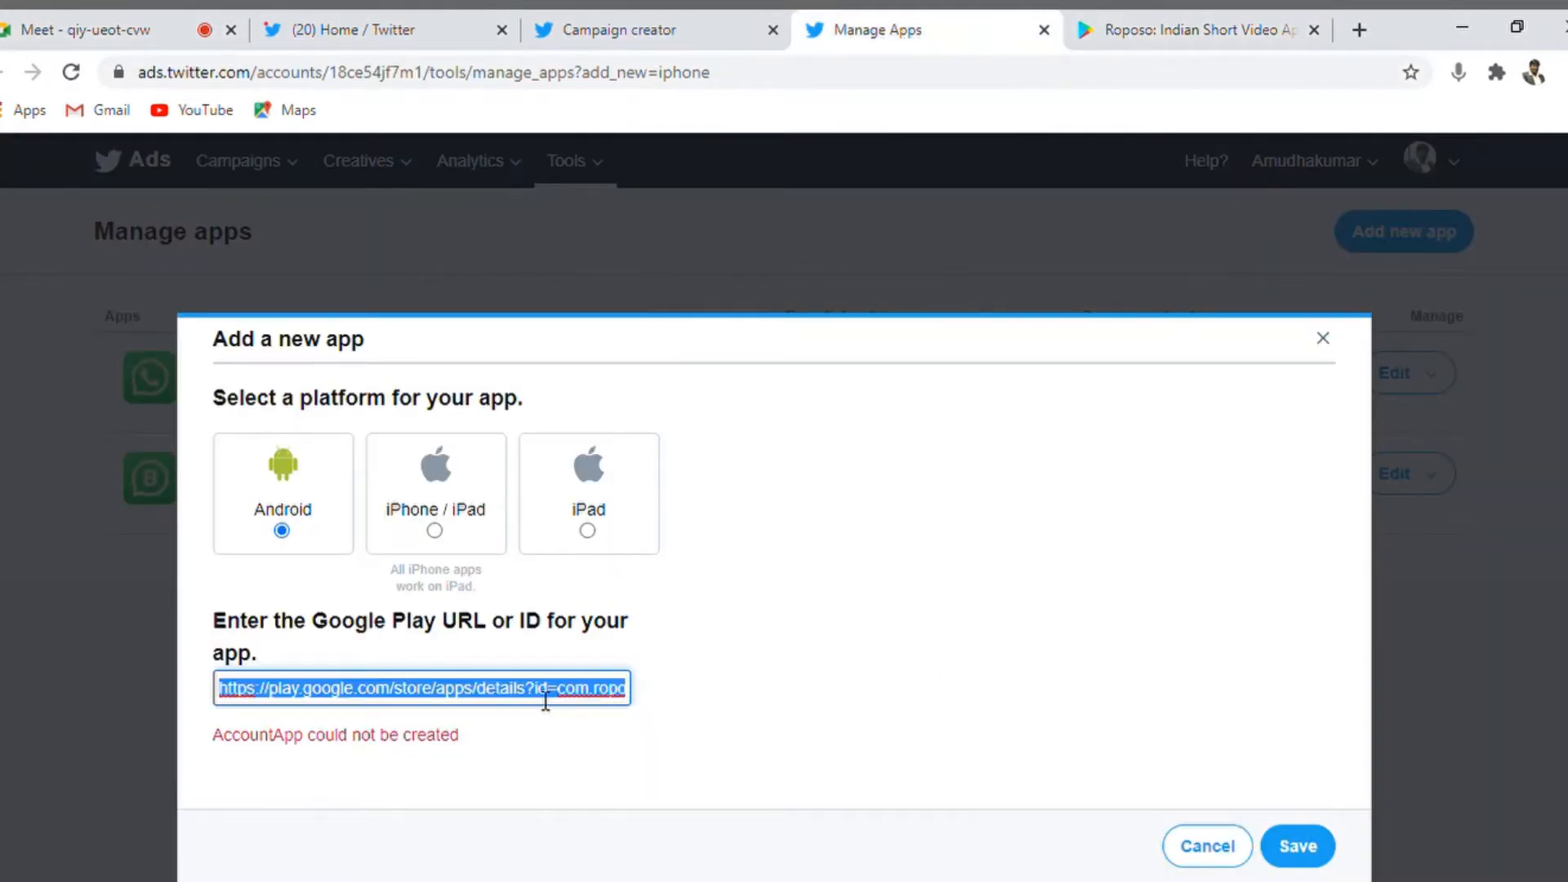
key(ctrl+v)
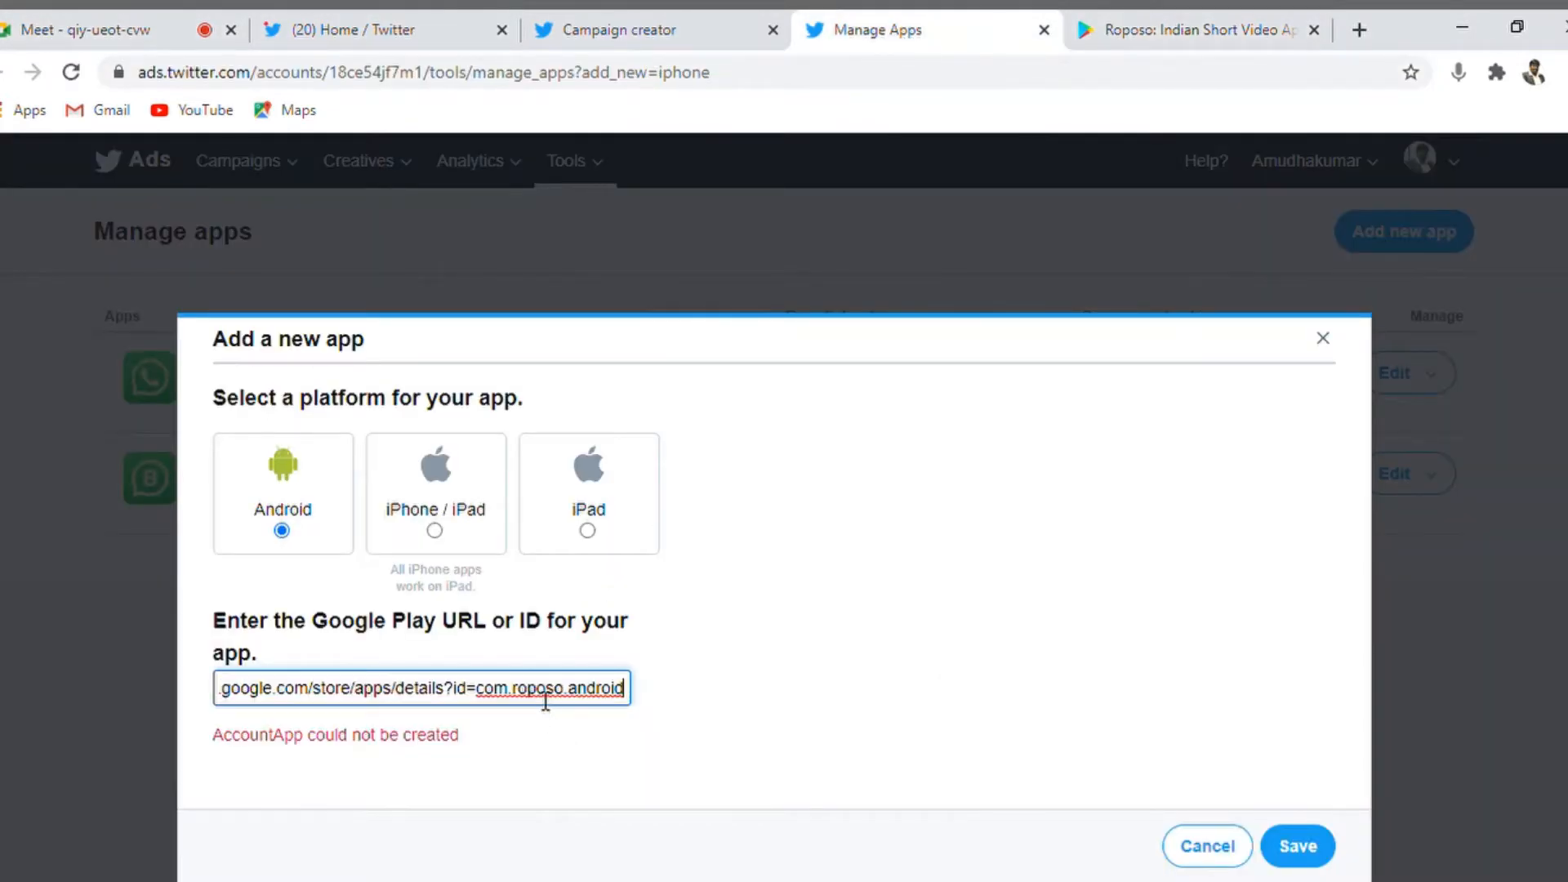
- Save the new Android app, and choose WhatsApp Business as the app to promote in the campaign details
click(1298, 852)
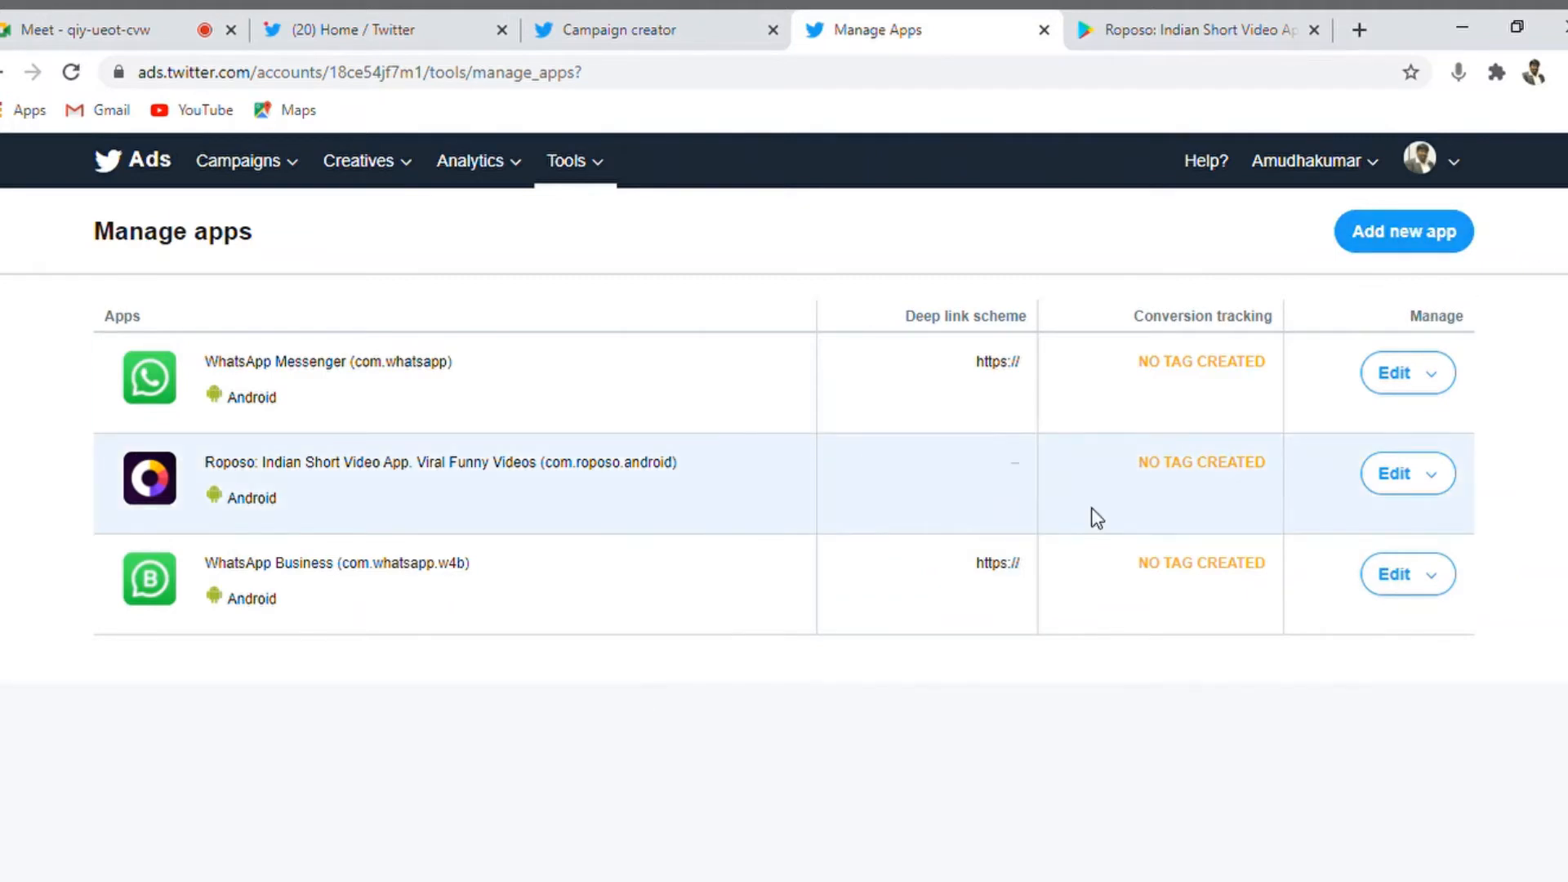
click(650, 18)
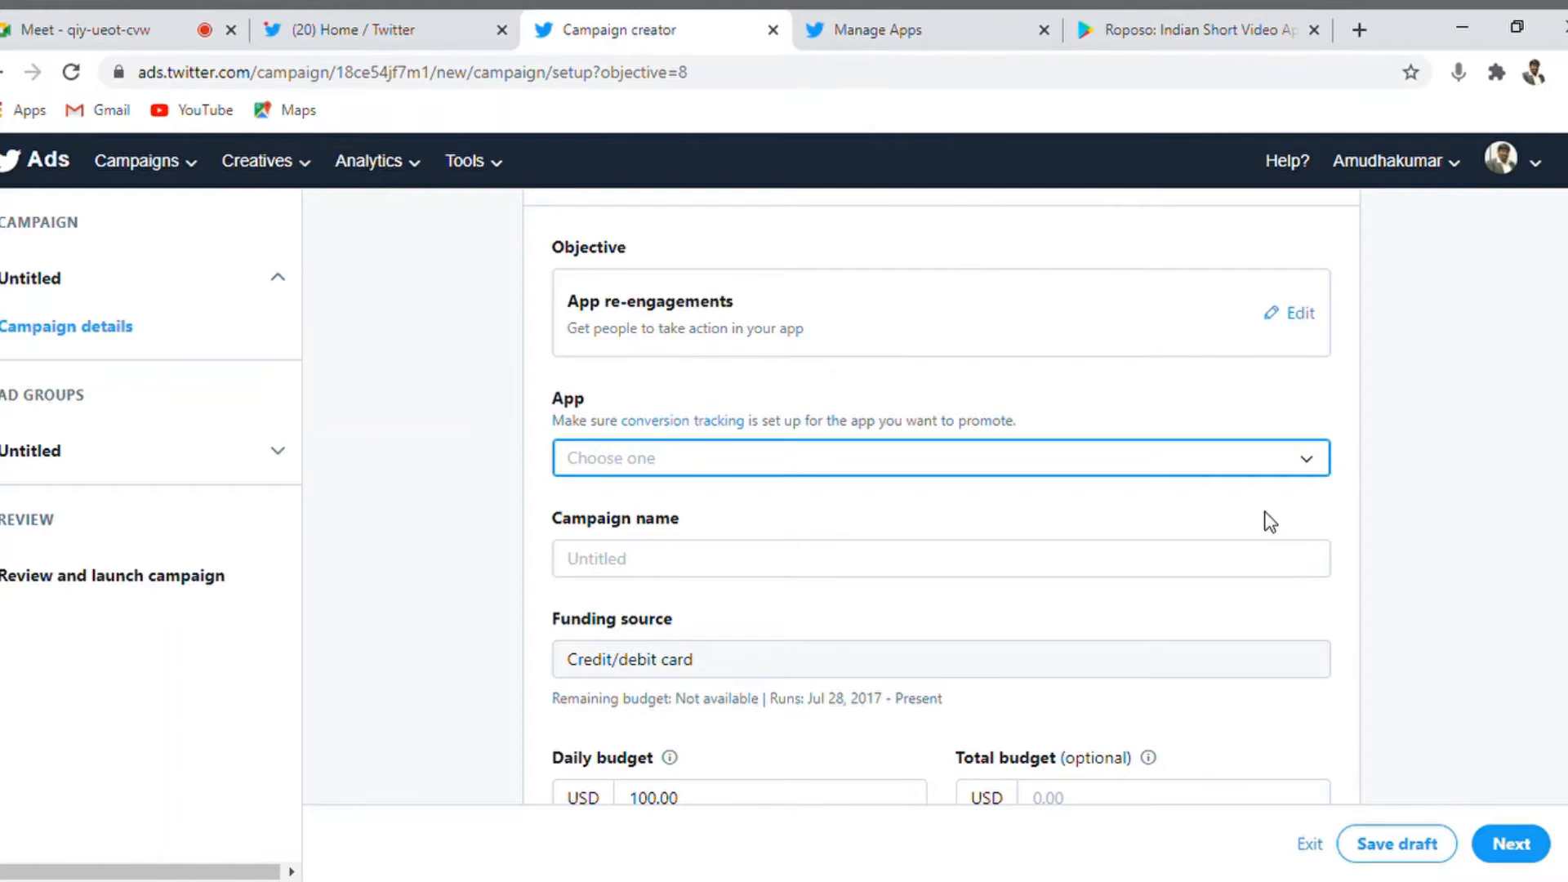
click(1307, 464)
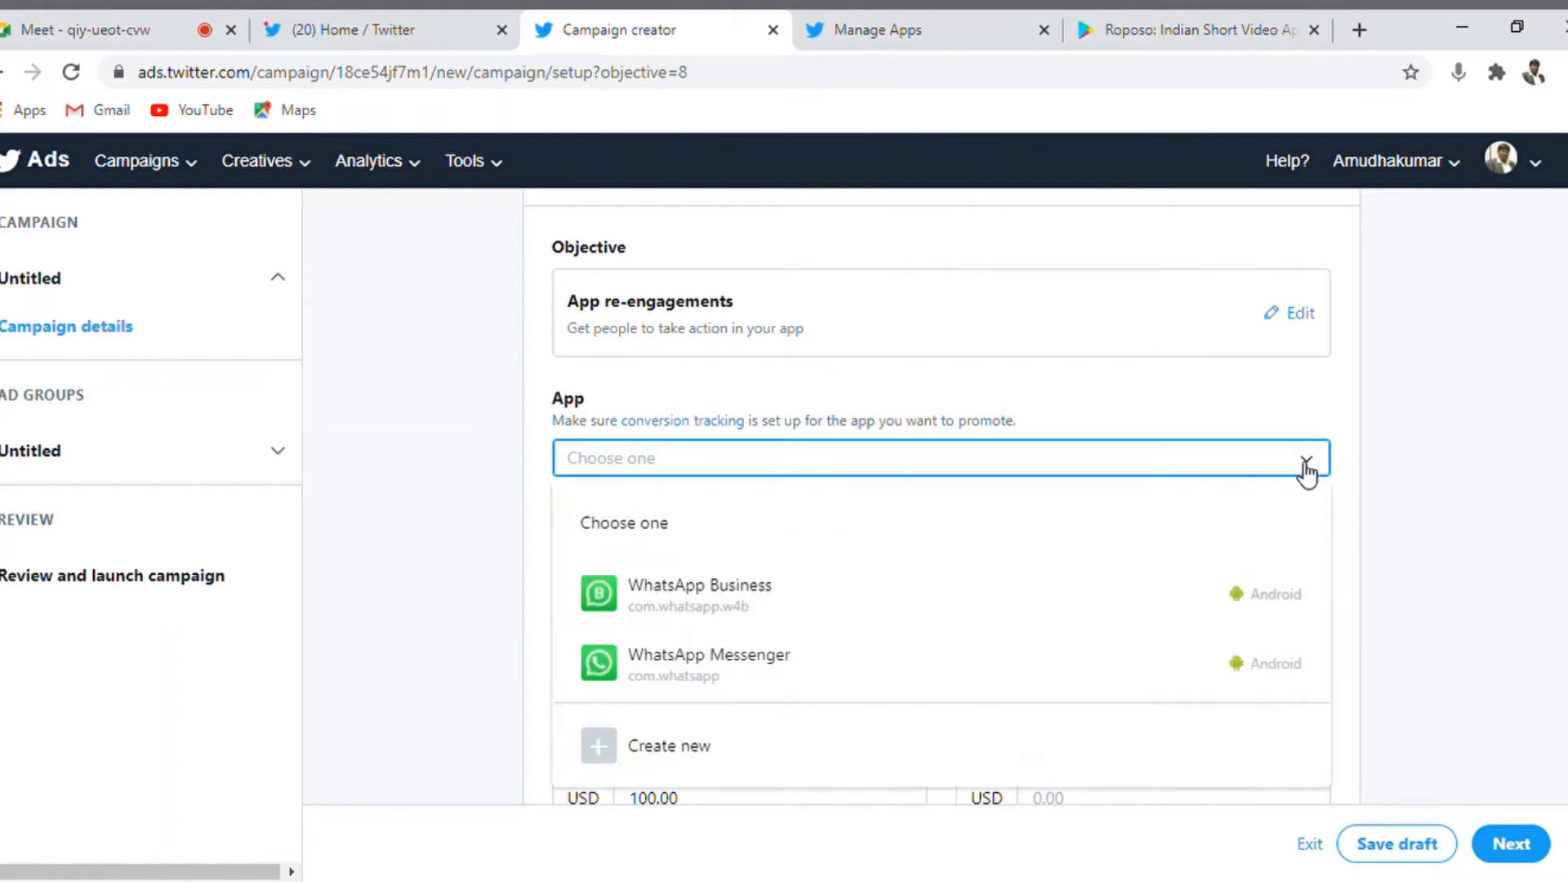
click(816, 588)
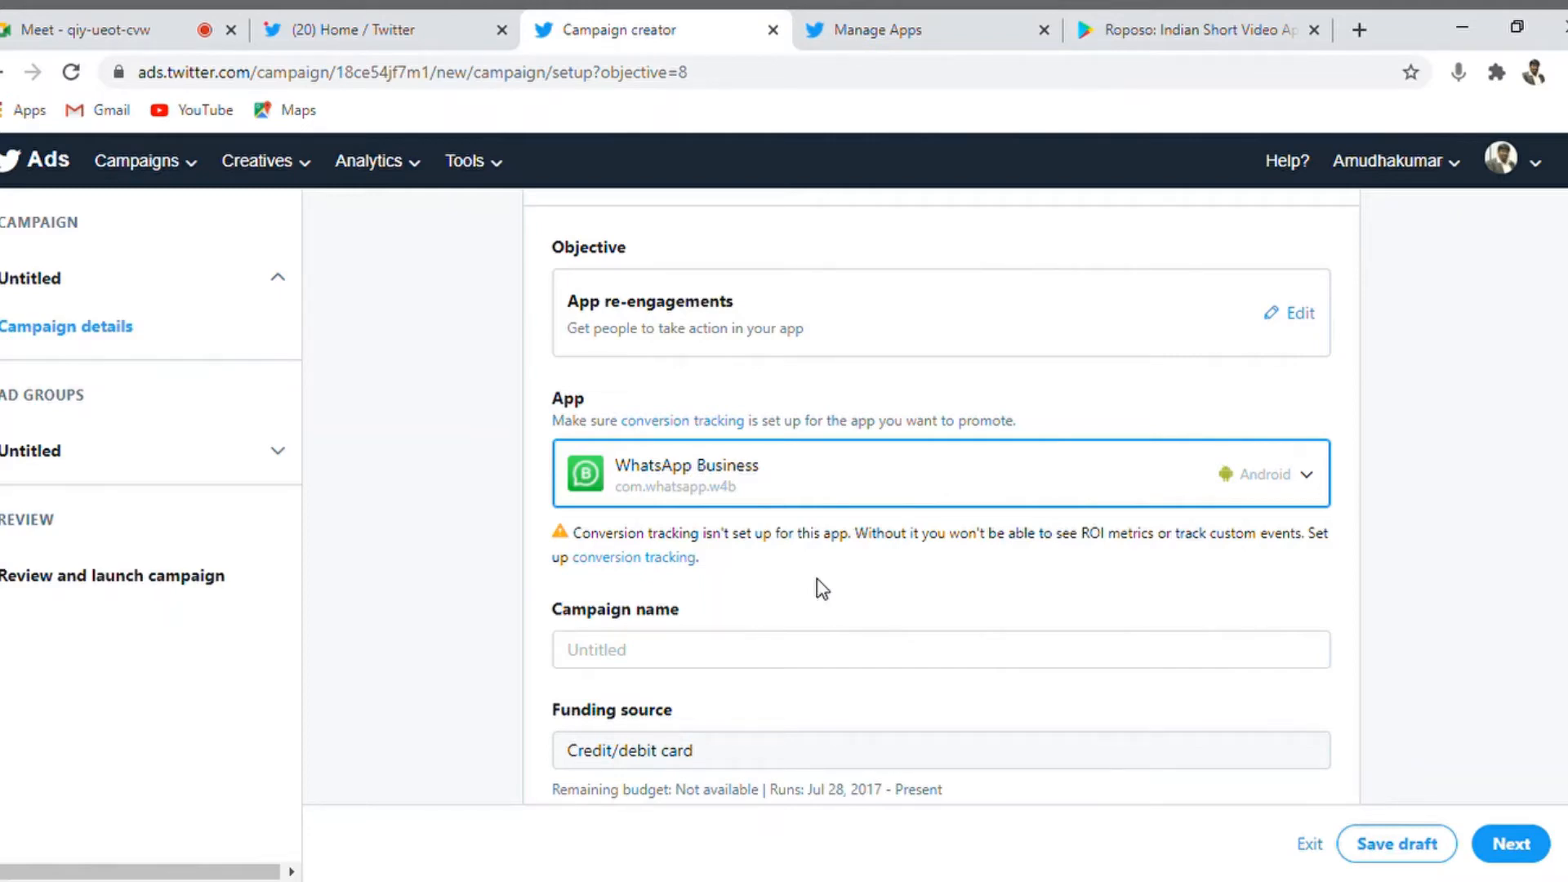
- Read the conversion tracking notice under the chosen app, covering ROI metrics and custom events
double_click(1099, 539)
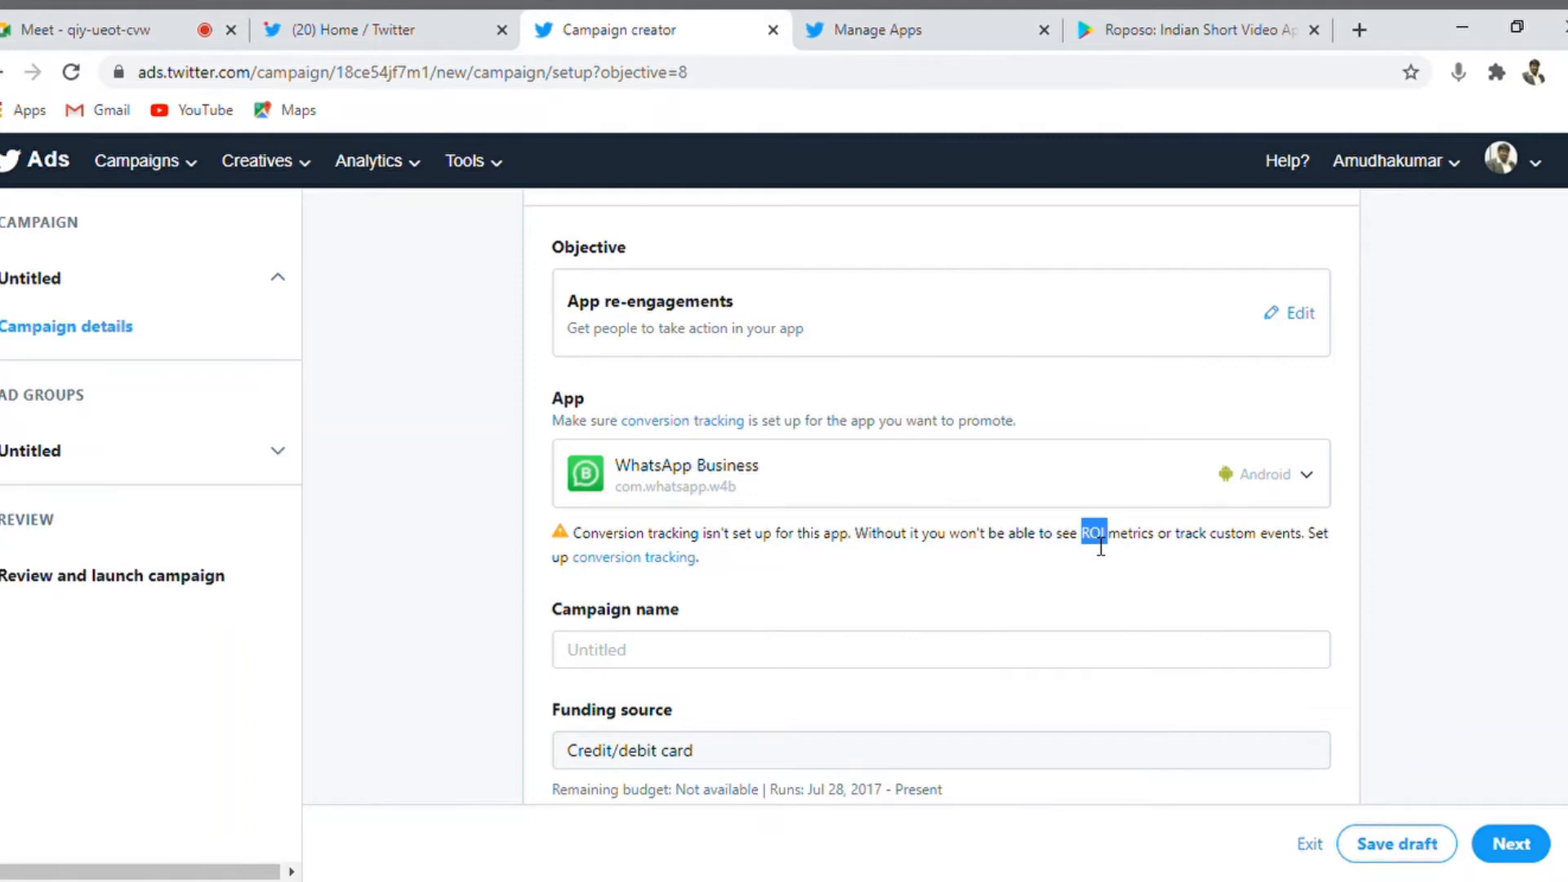
click(1219, 545)
drag(1218, 546, 1307, 543)
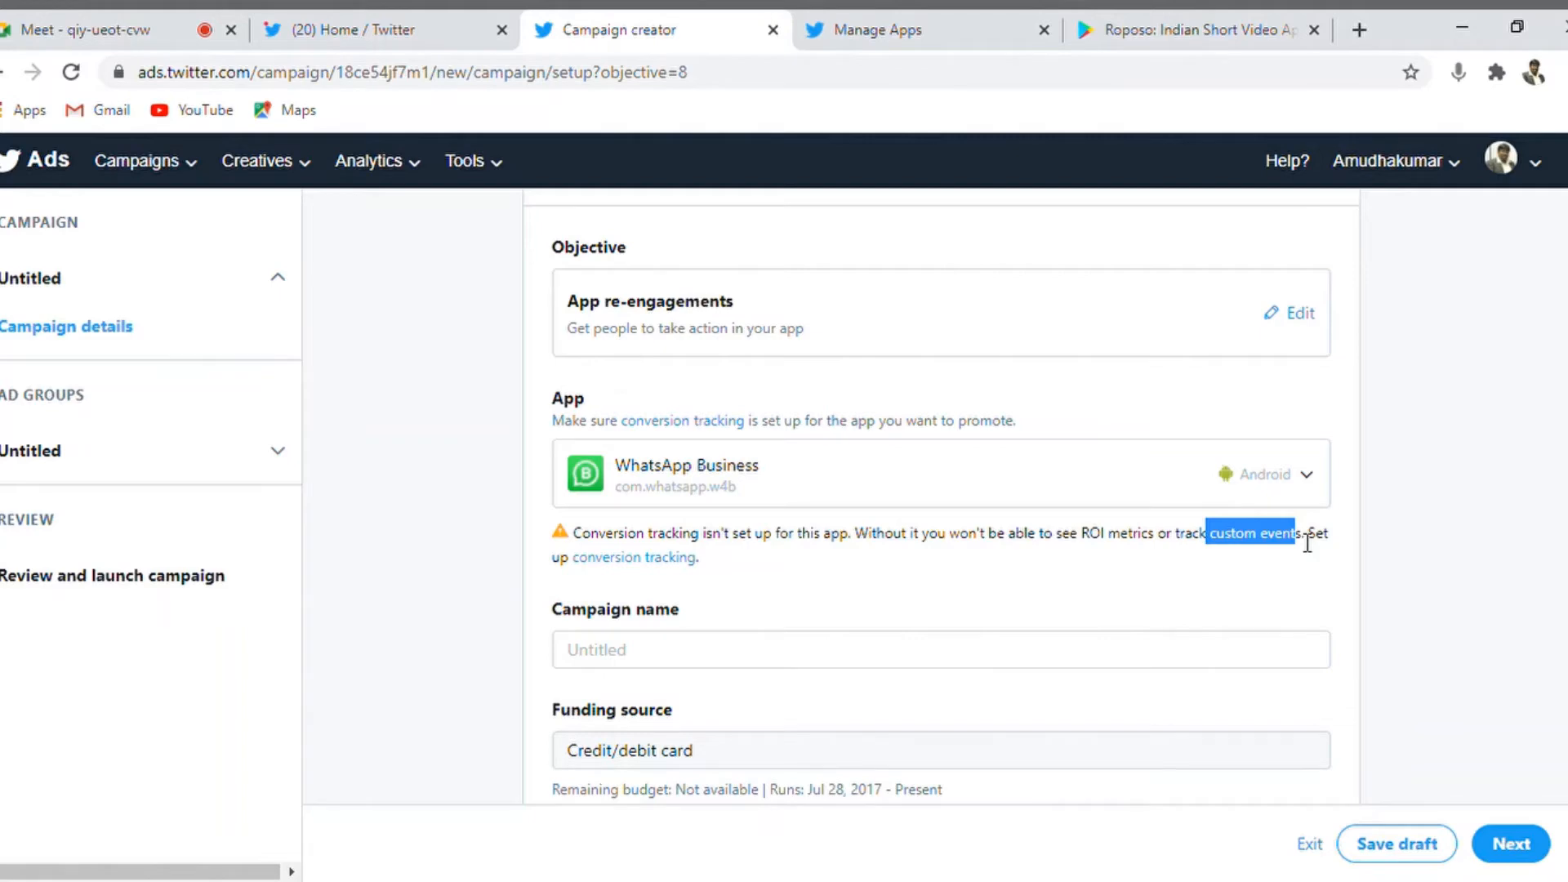
click(1202, 552)
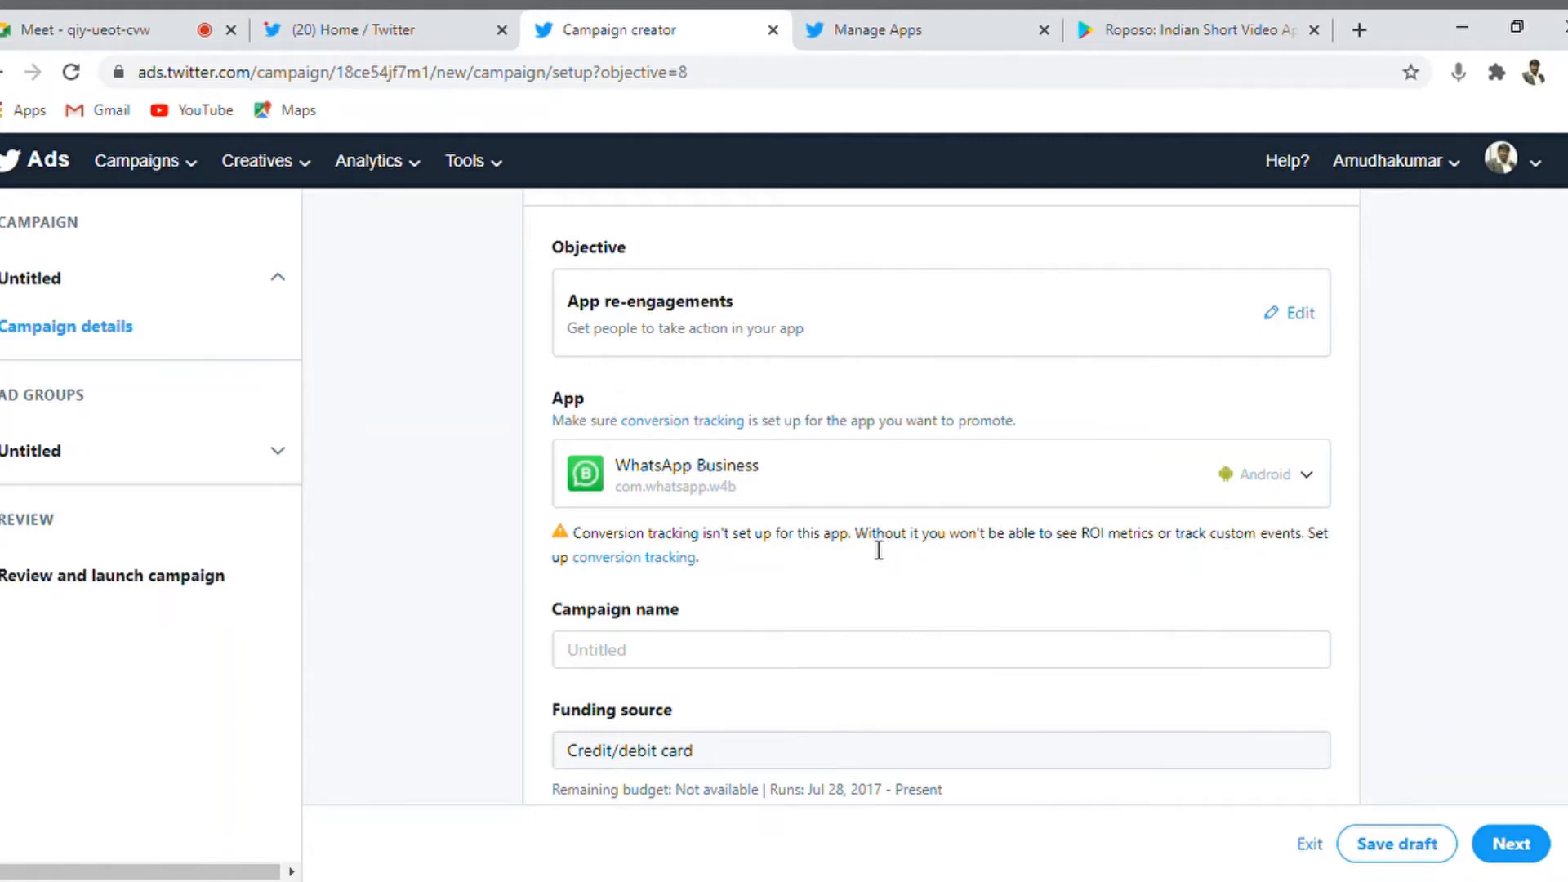
drag(846, 535, 1066, 541)
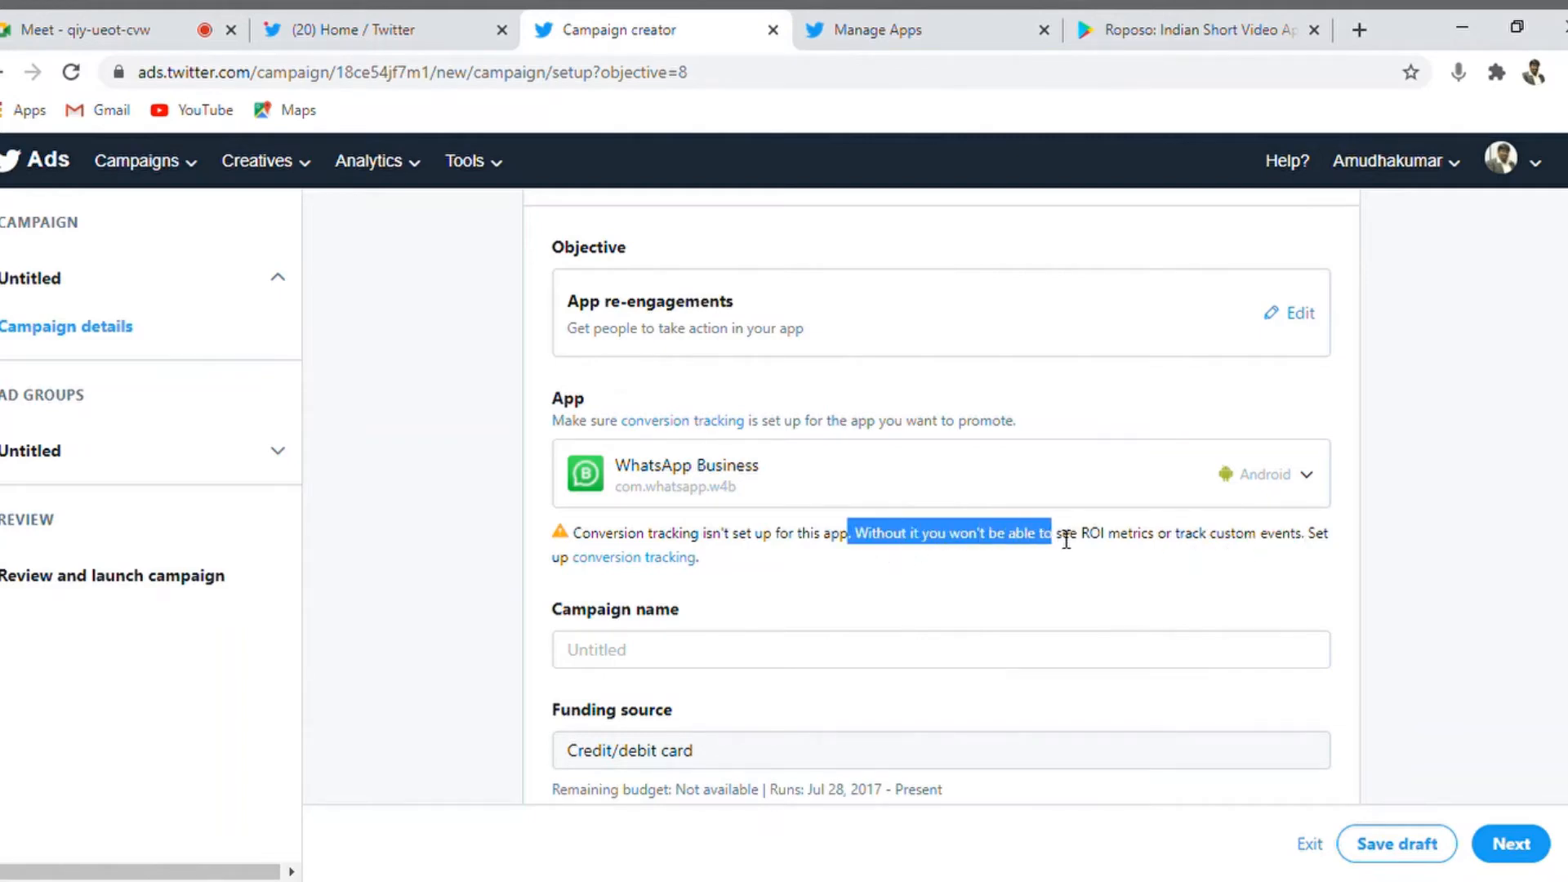
click(1067, 537)
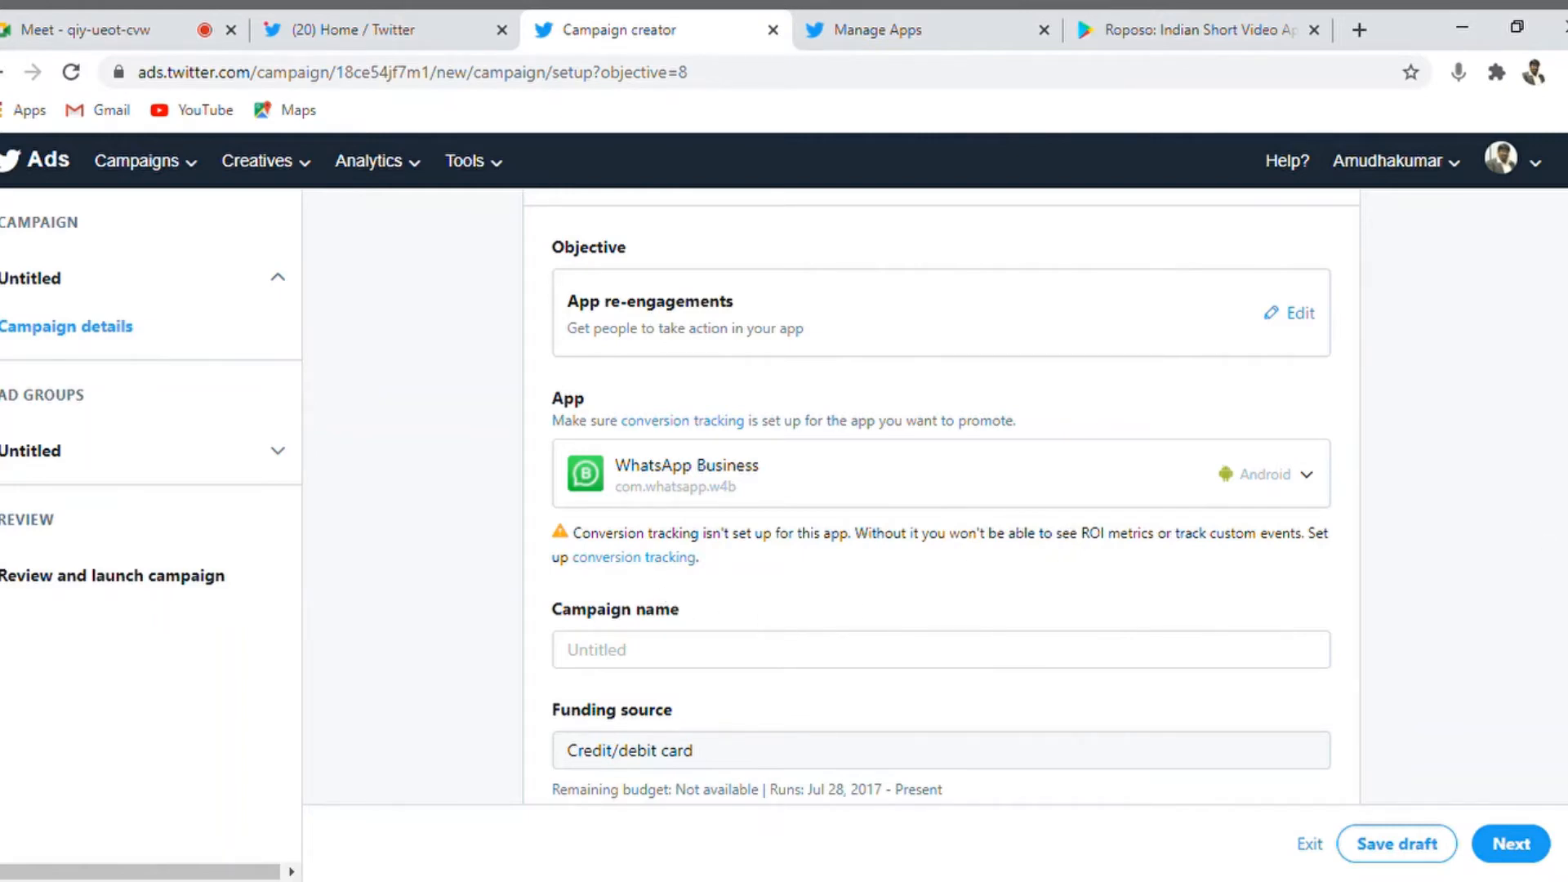
- Name the campaign "Whatsapp Re-engagement"
scroll(941, 495, down, 2)
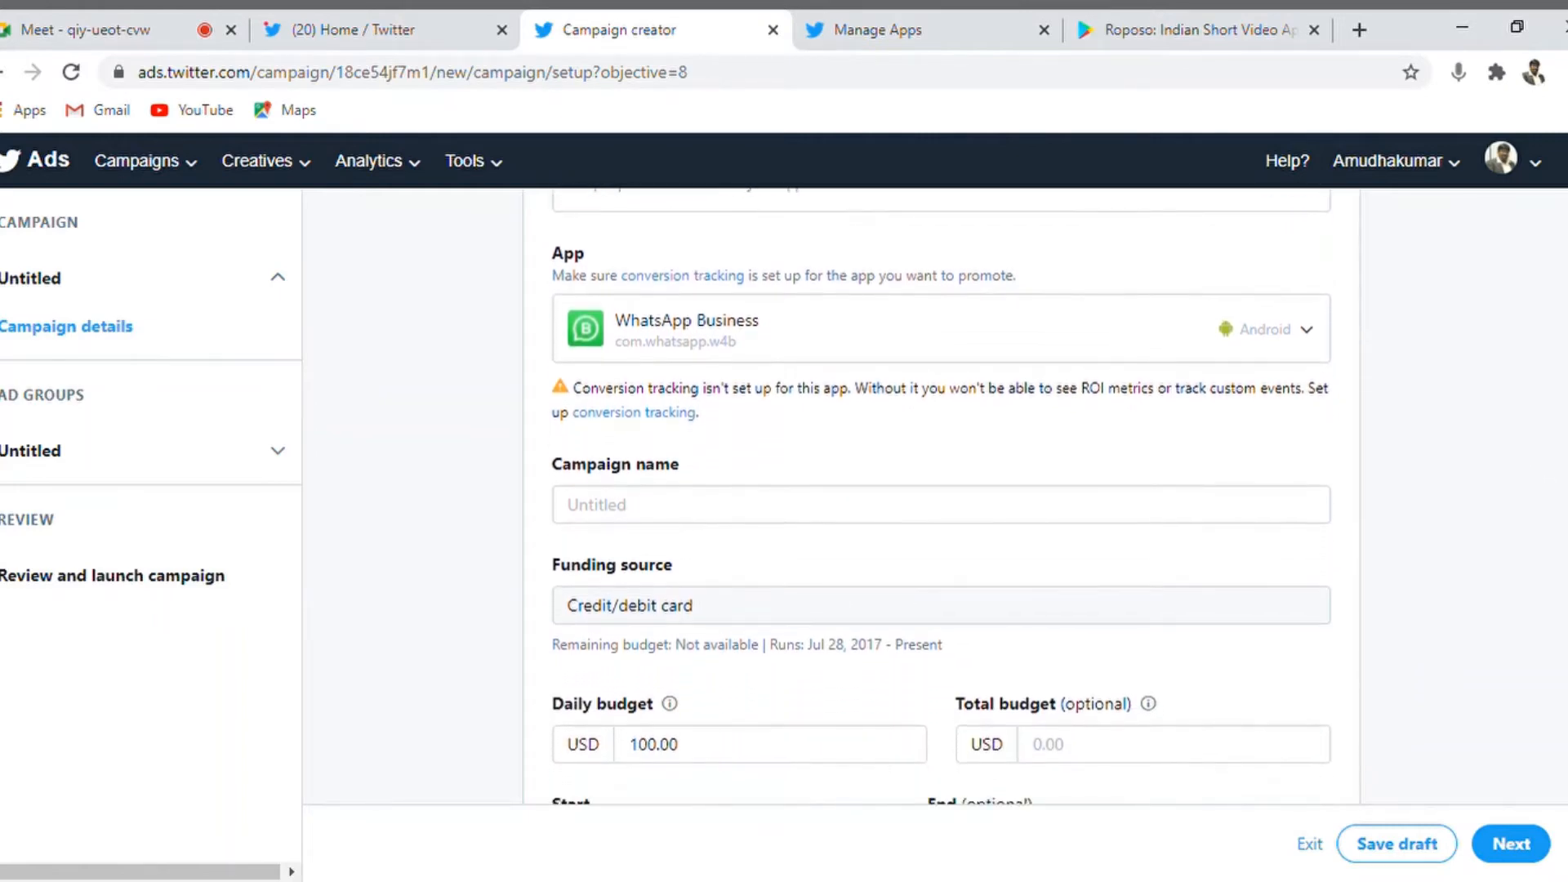
scroll(940, 495, down, 1)
scroll(940, 495, down, 1)
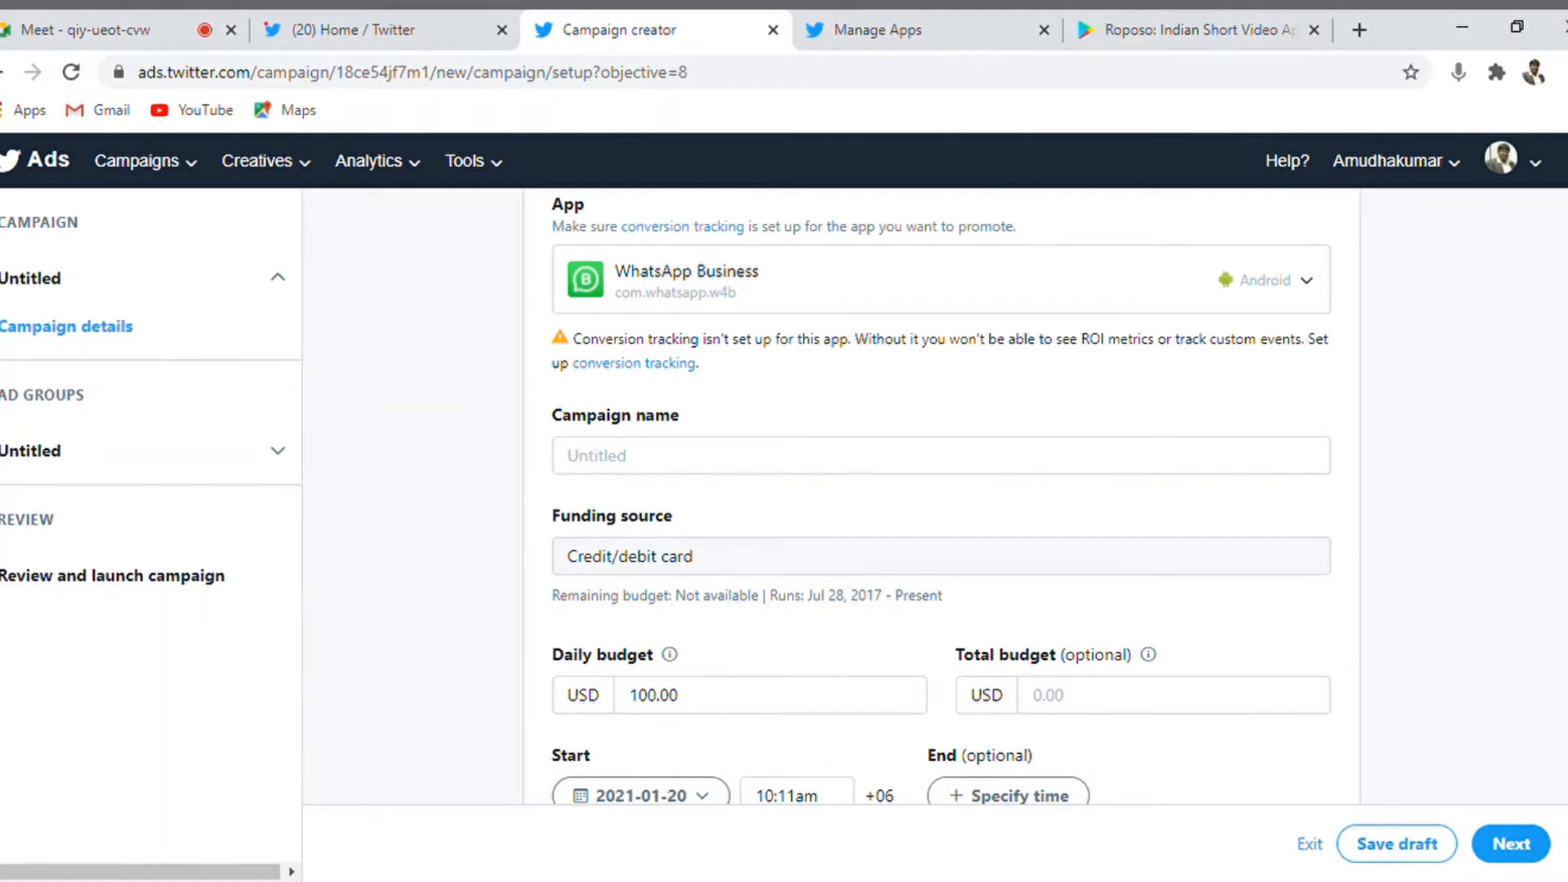
scroll(1018, 455, down, 1)
click(961, 416)
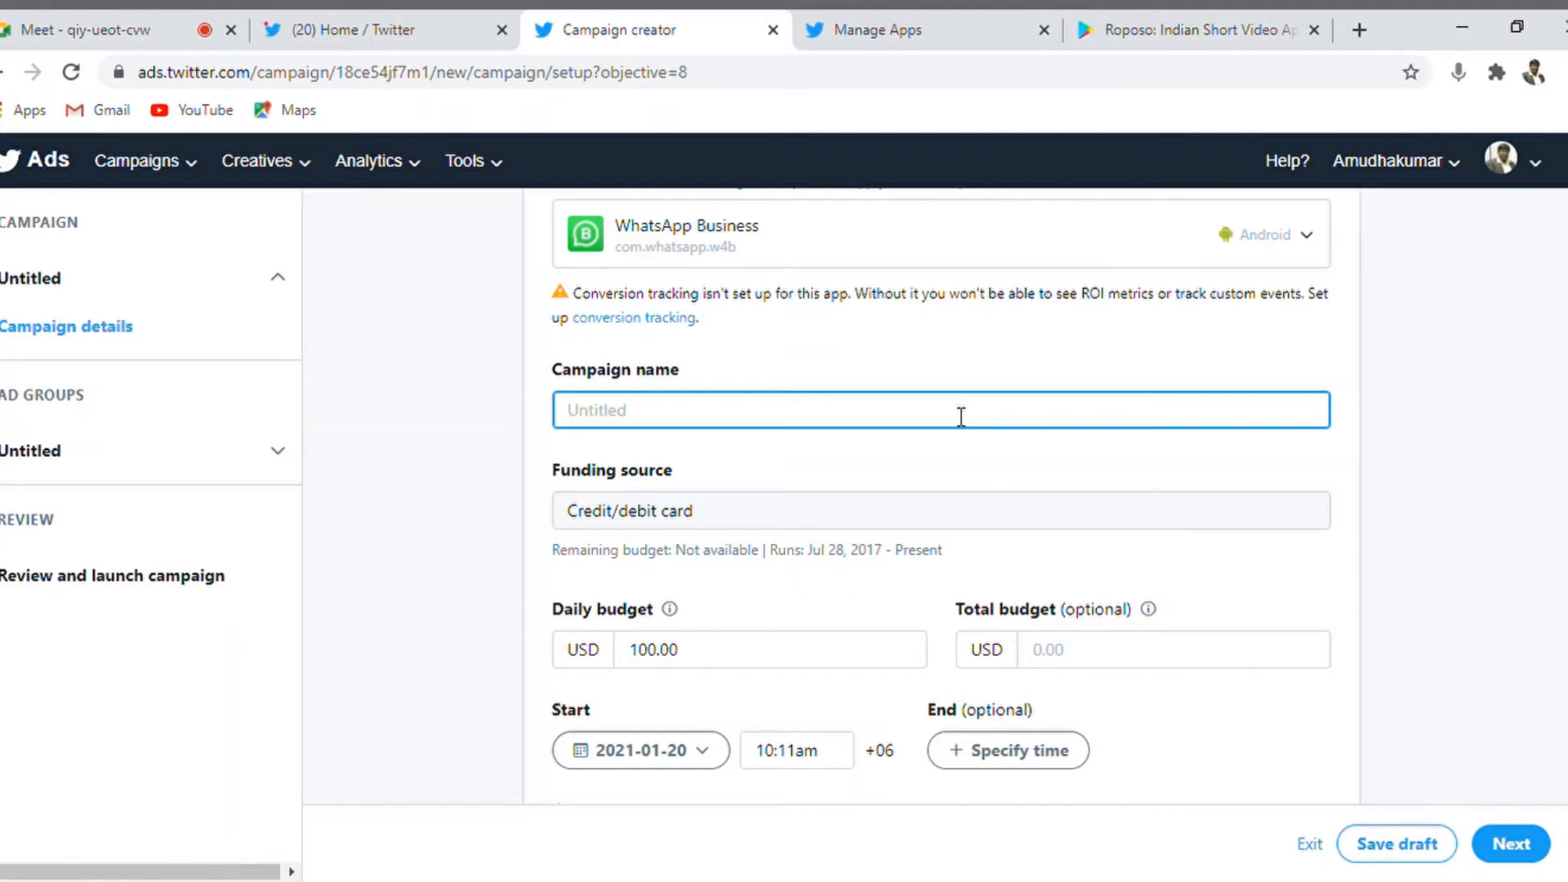
text(Whatsap)
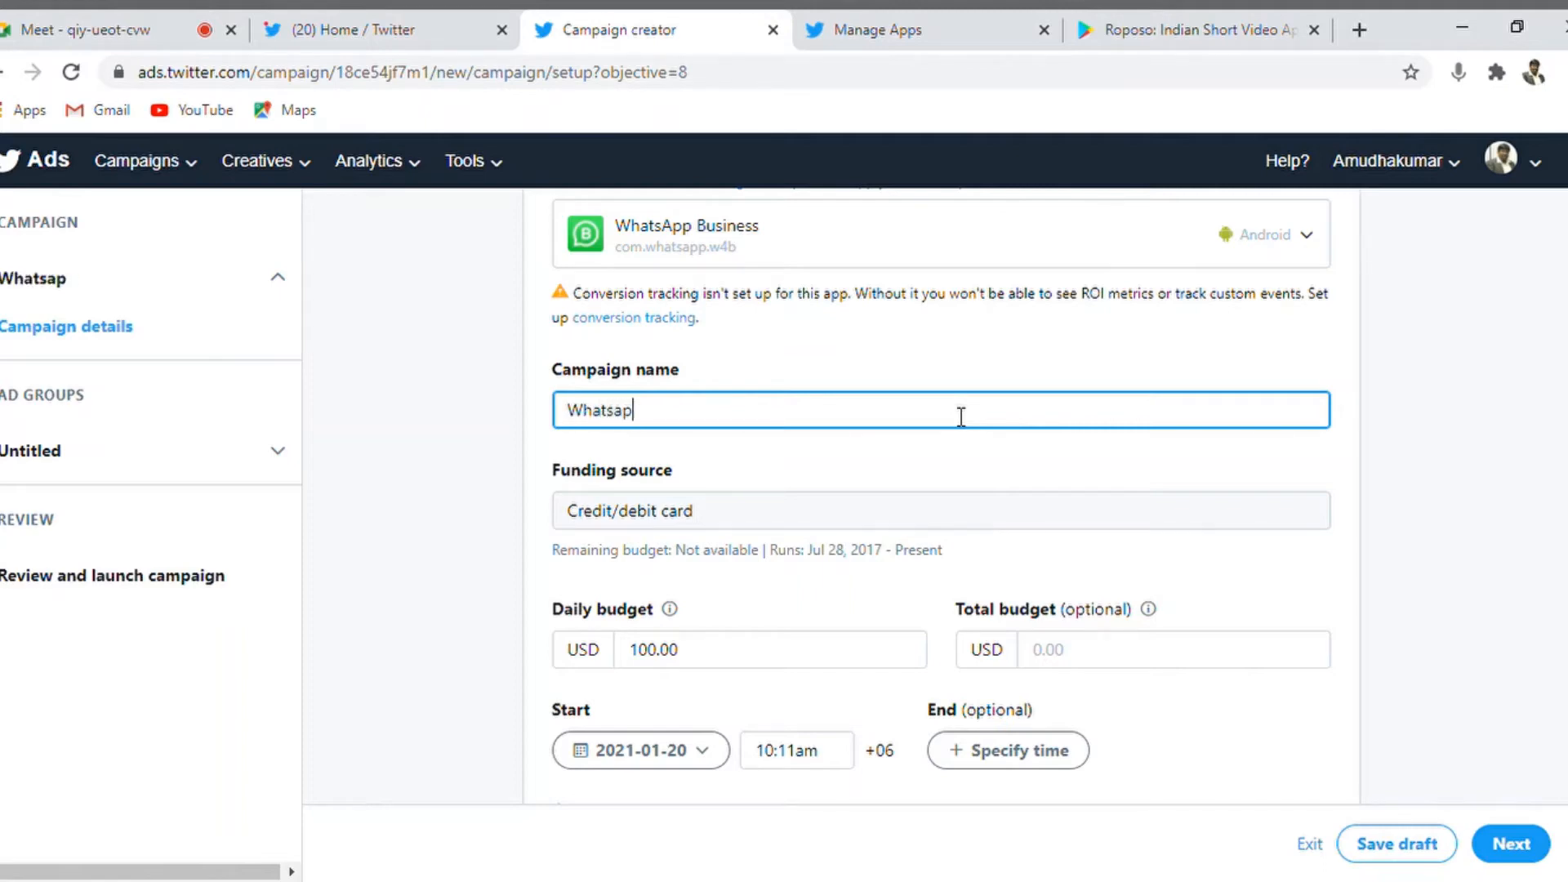
text(p Reengagement)
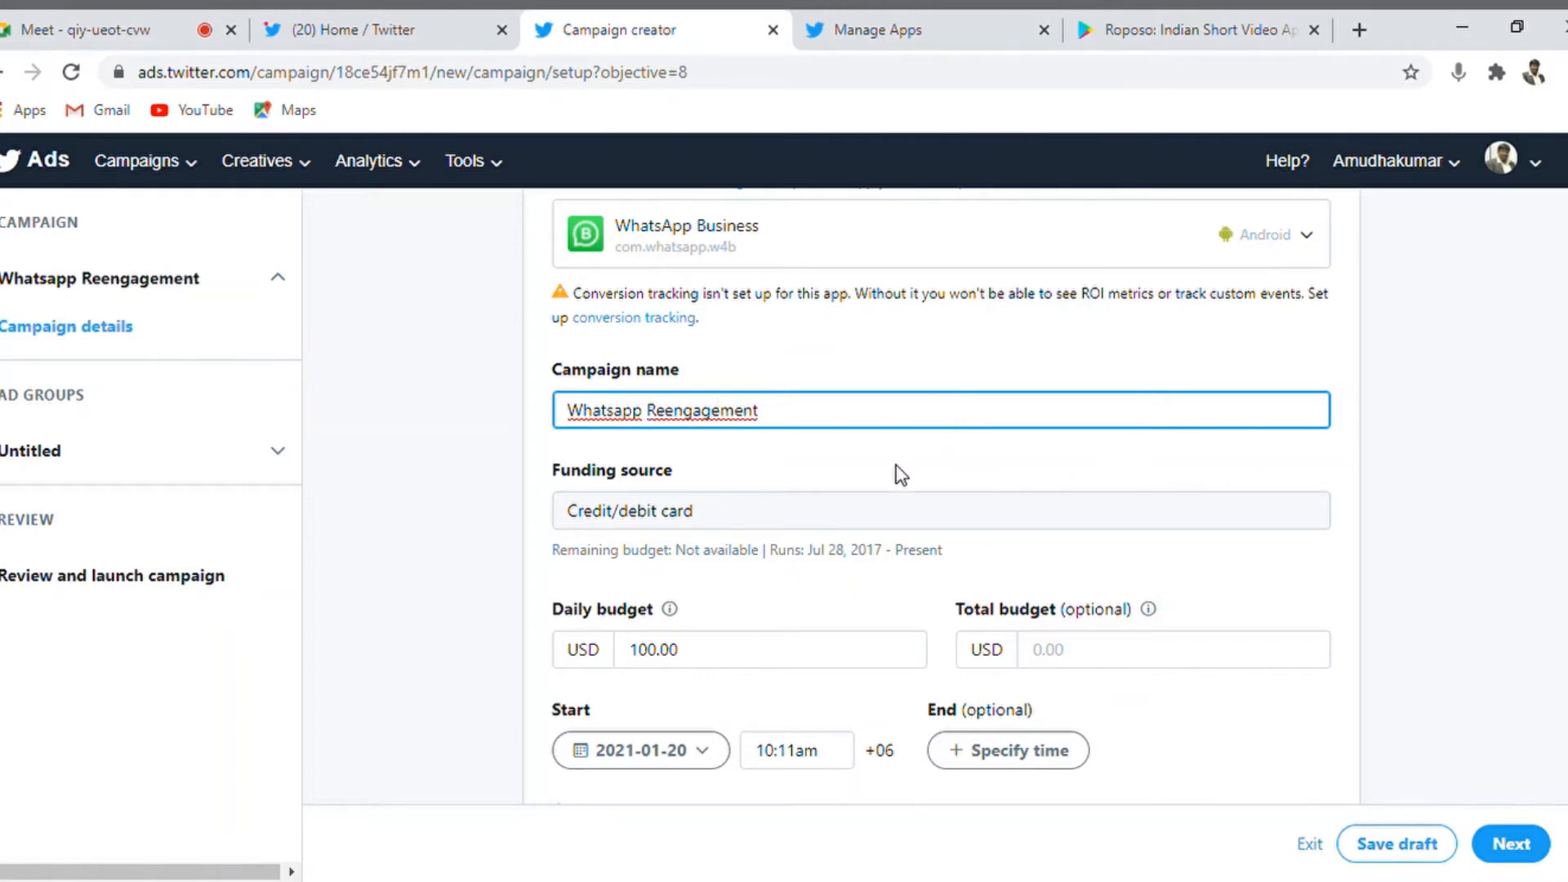
click(668, 413)
text(-)
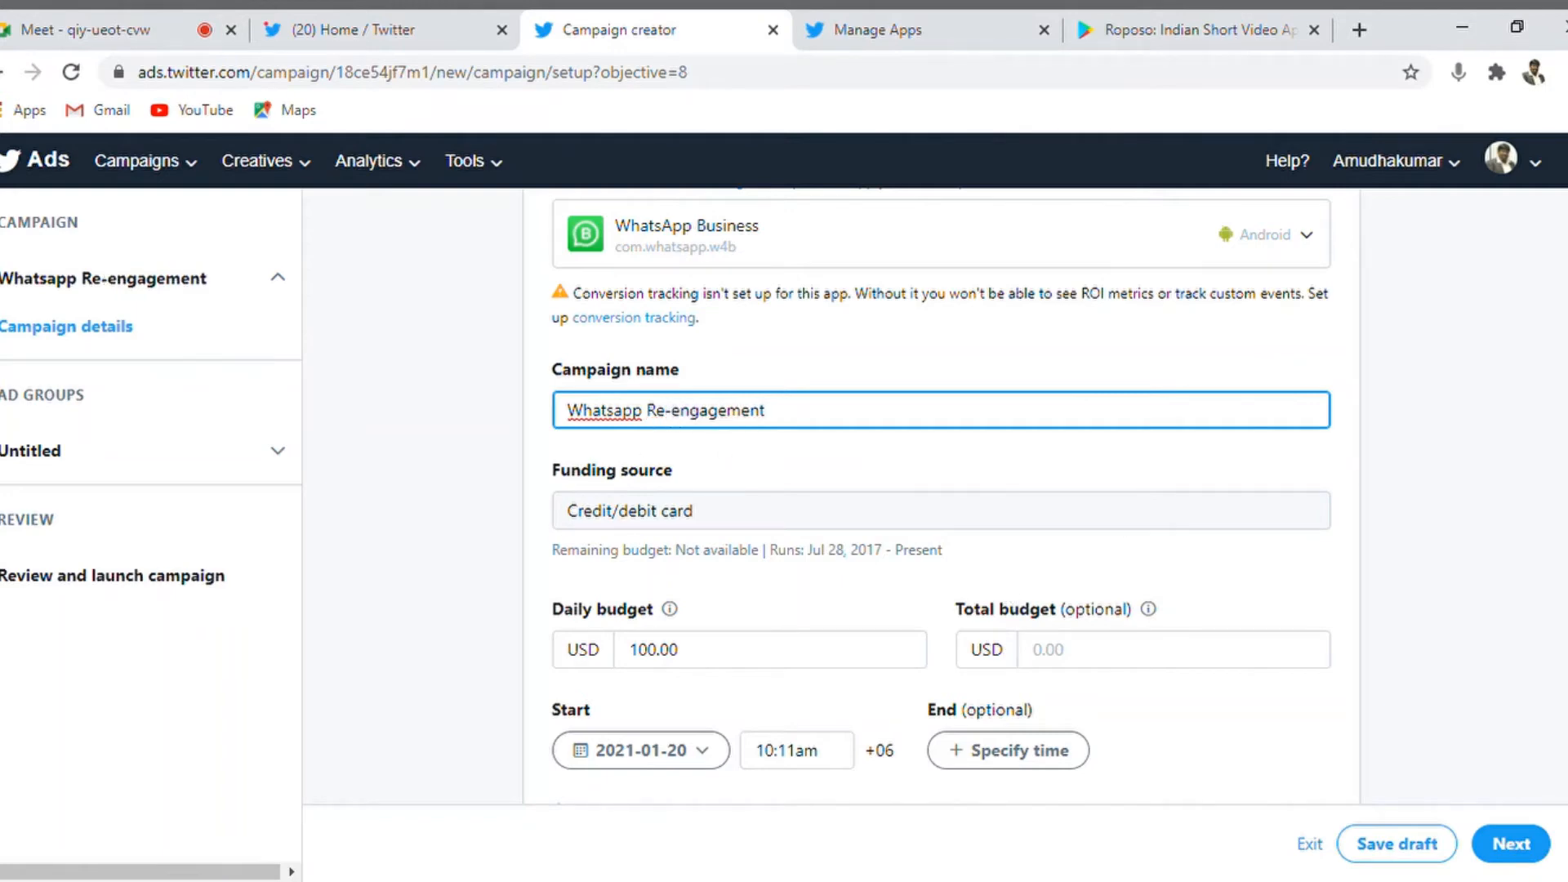
- Set the campaign's daily budget to 20 USD and its total budget to 200 USD
scroll(674, 412, down, 1)
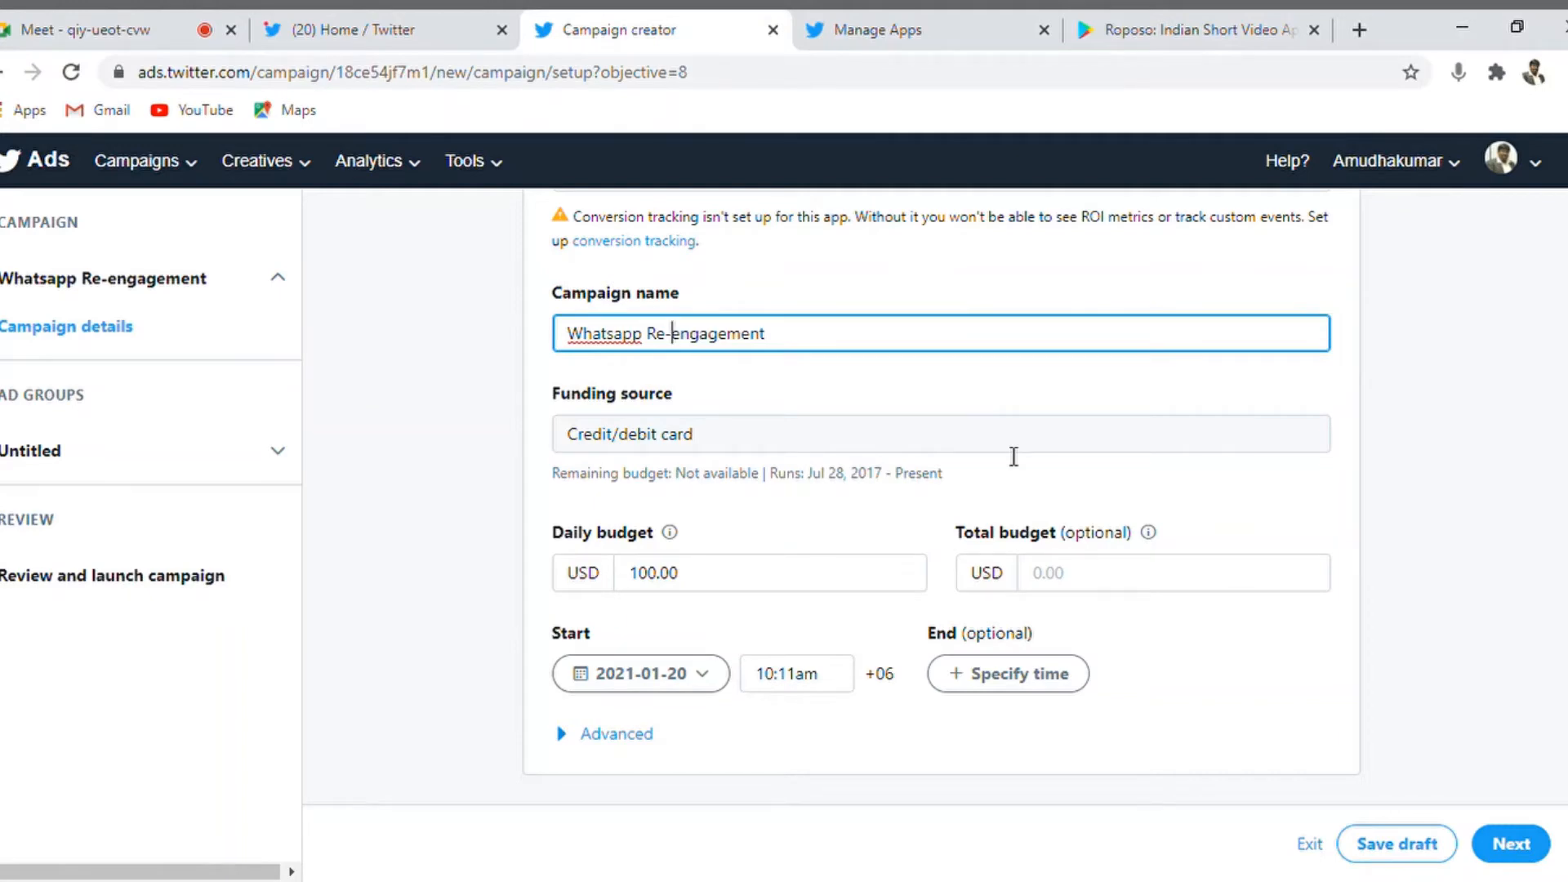
double_click(734, 583)
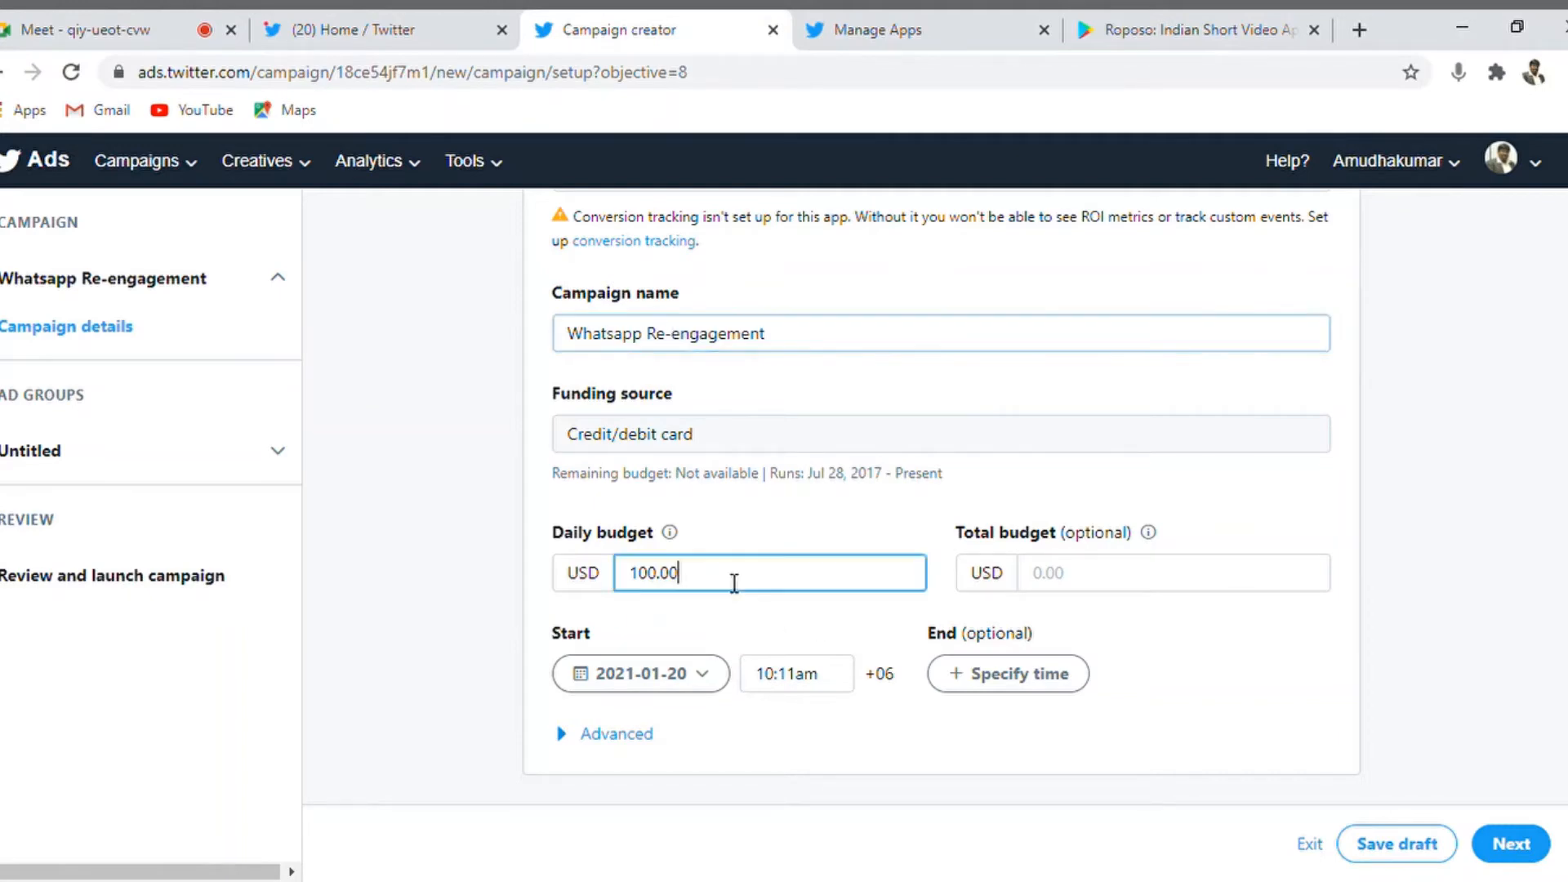
text(20)
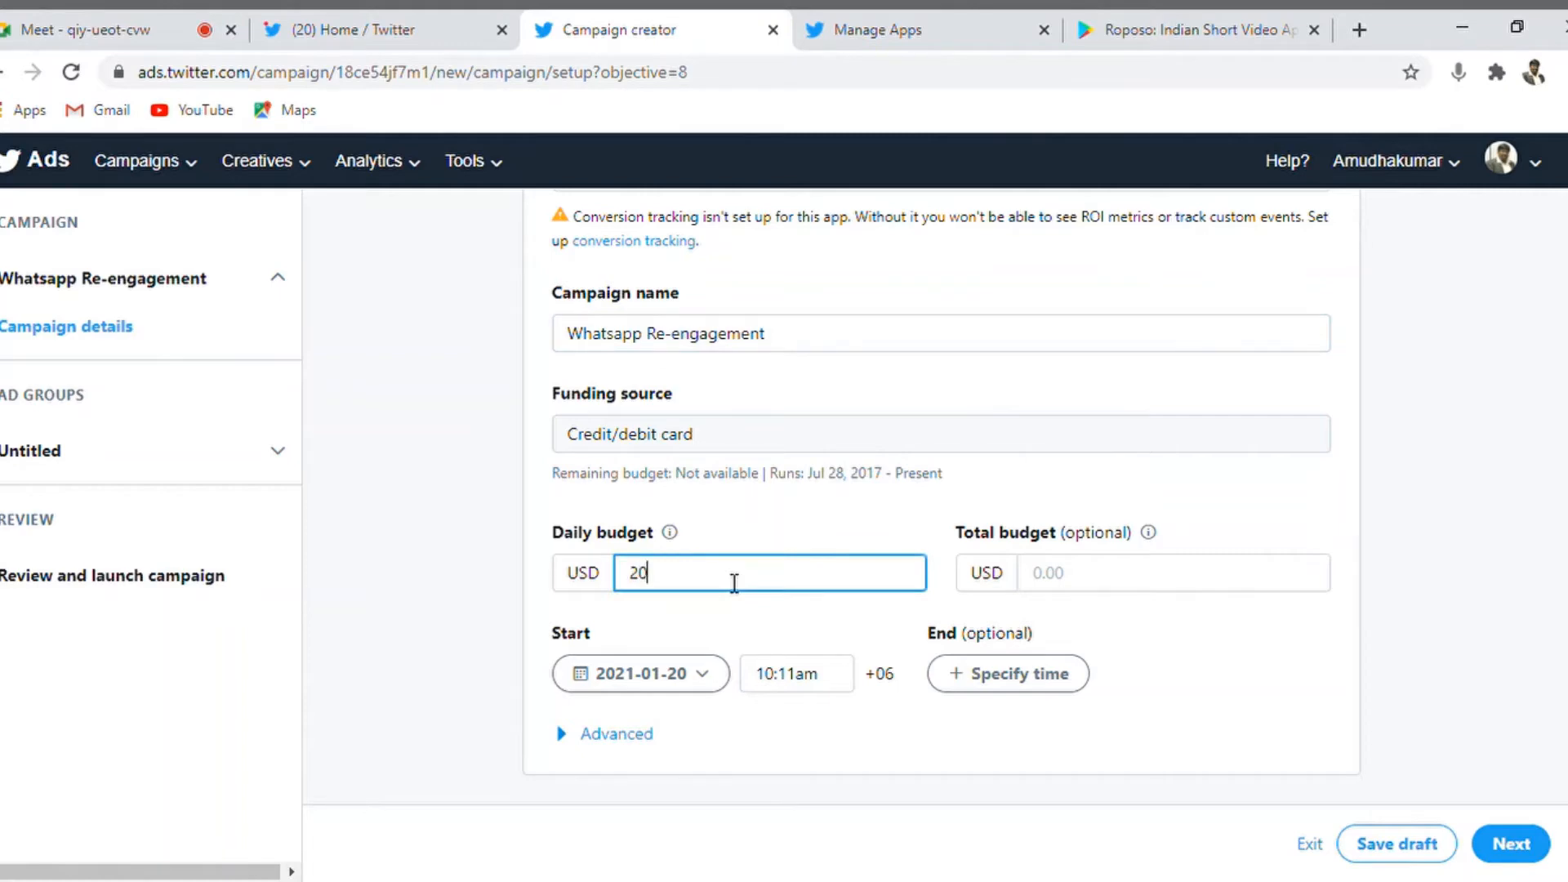
click(1511, 551)
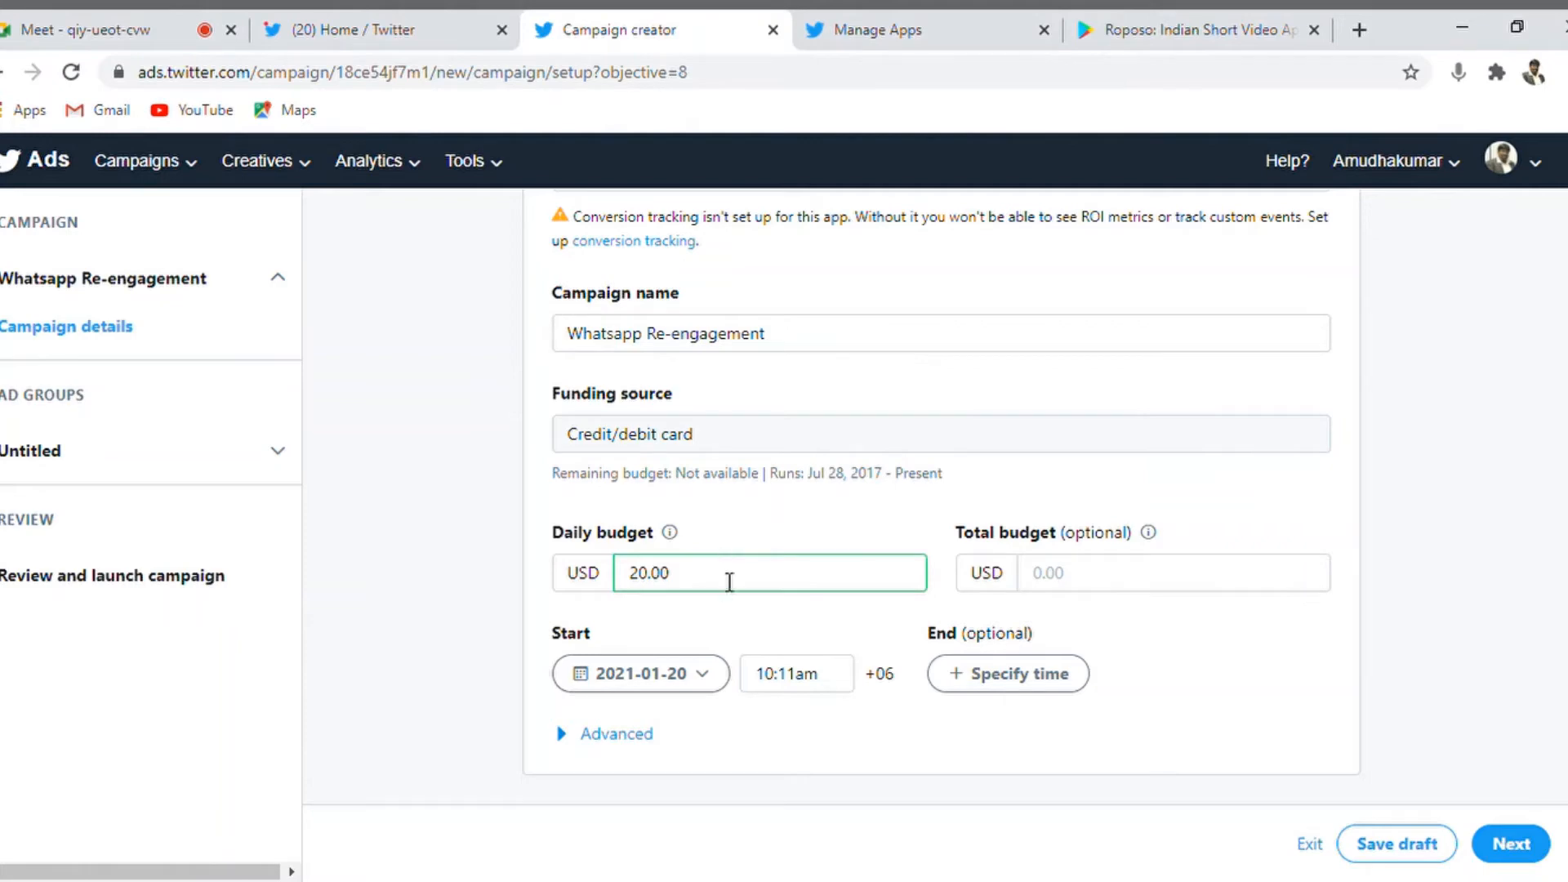
click(1127, 585)
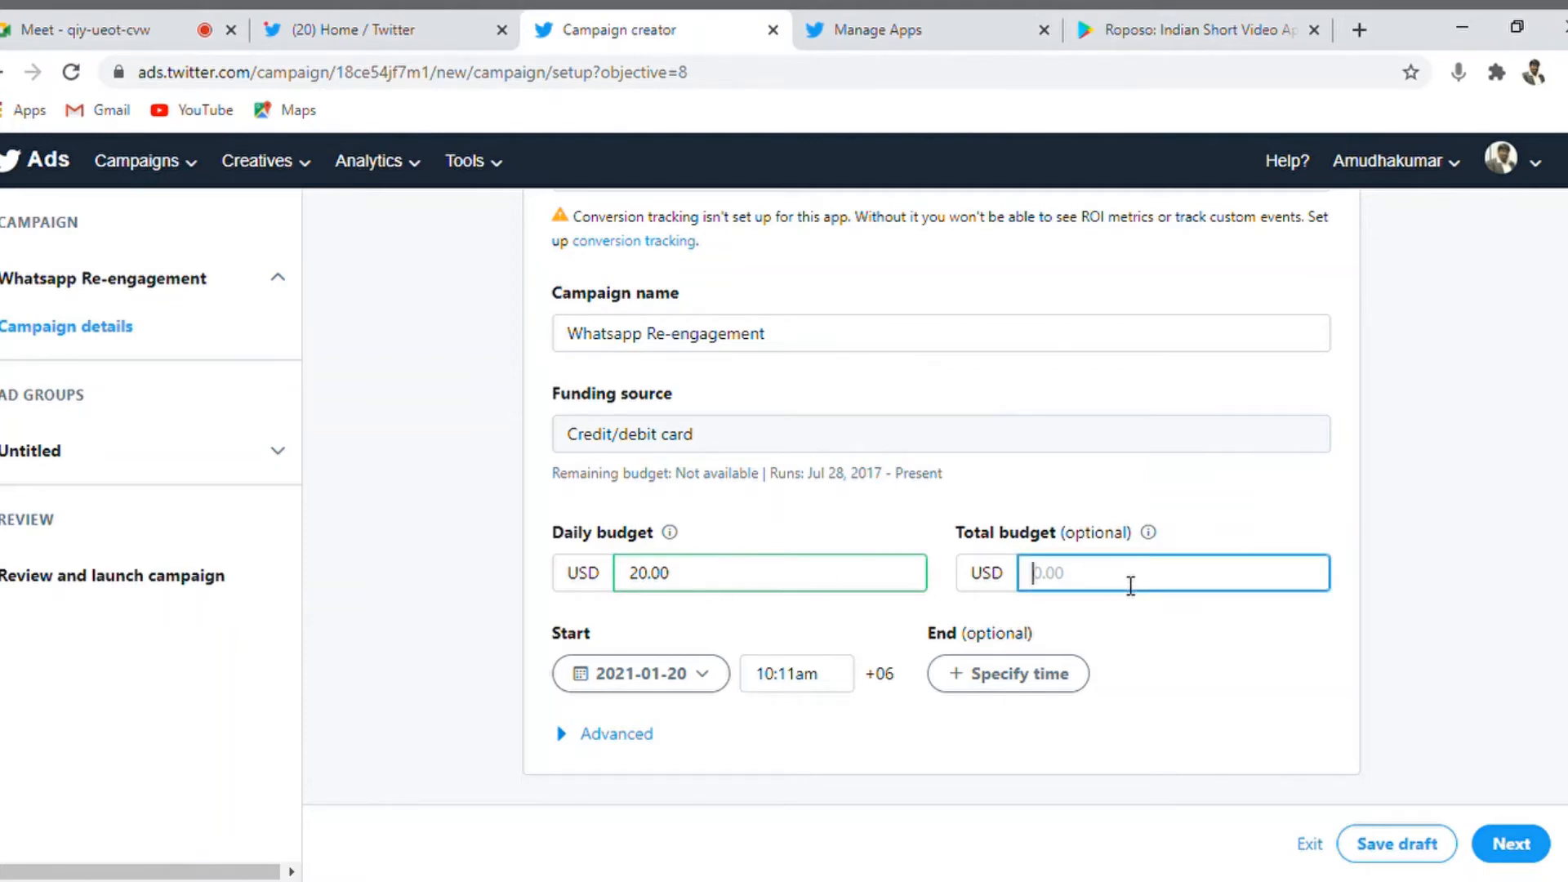
text(200)
click(1494, 567)
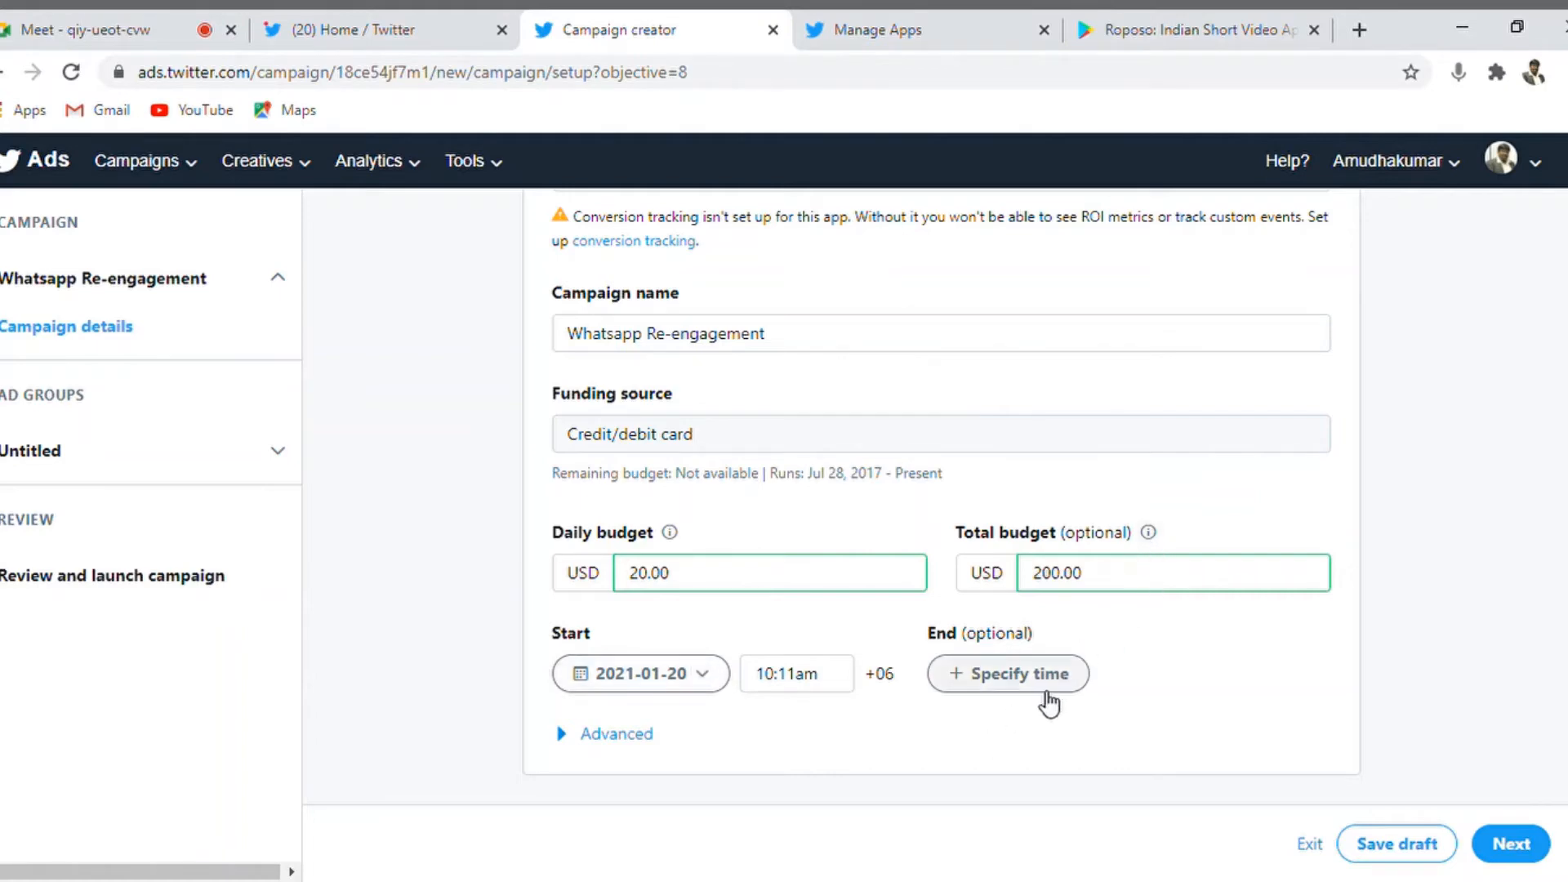
- Try a campaign end date of 2021-02-10 and remove it again
click(1009, 679)
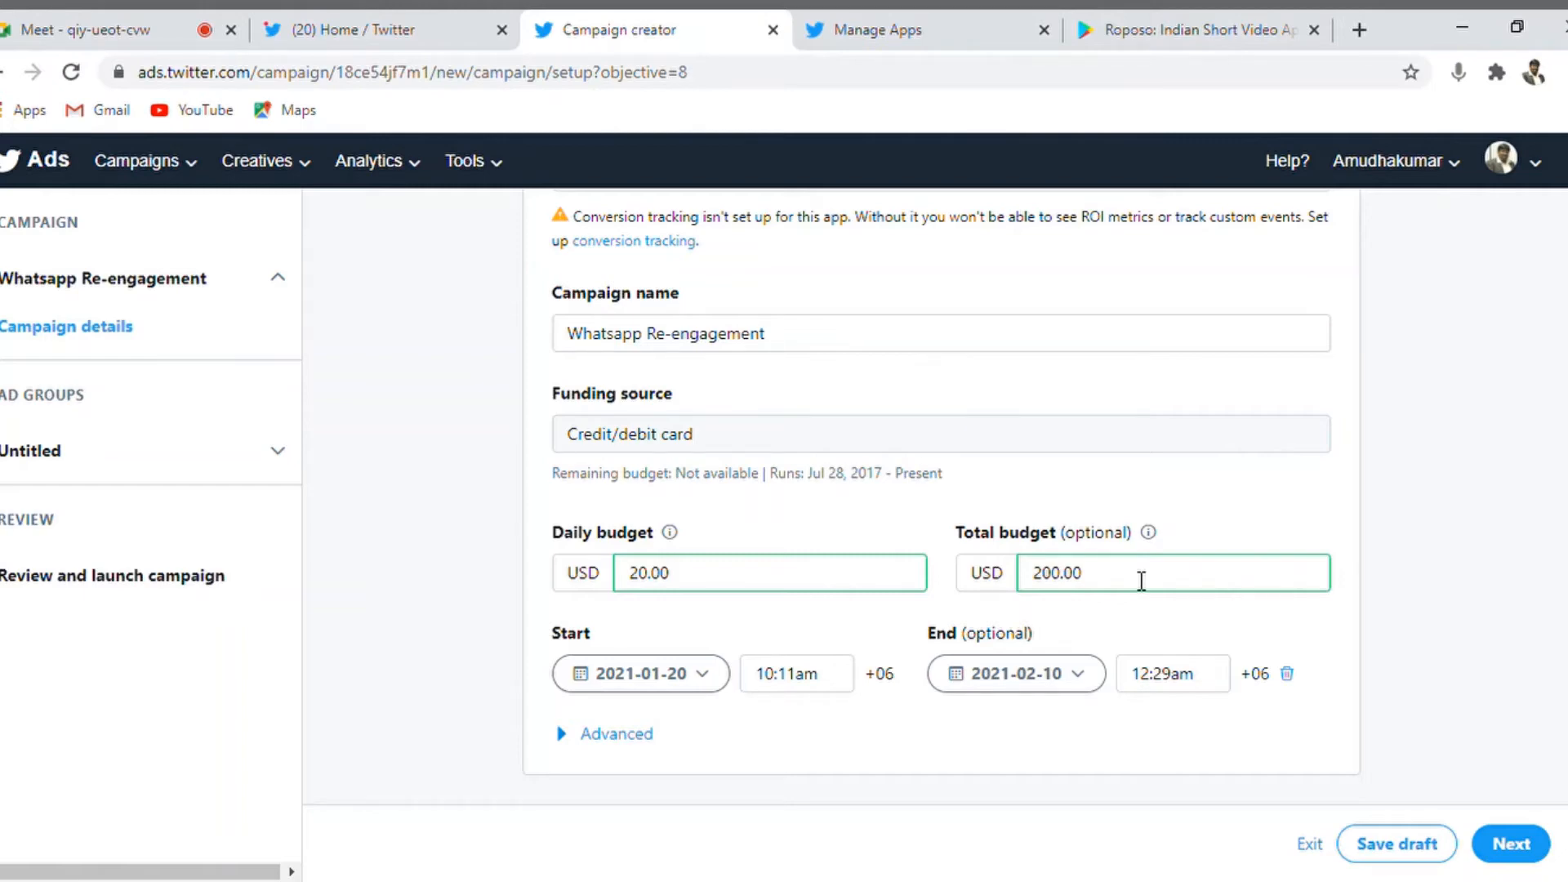
click(1287, 674)
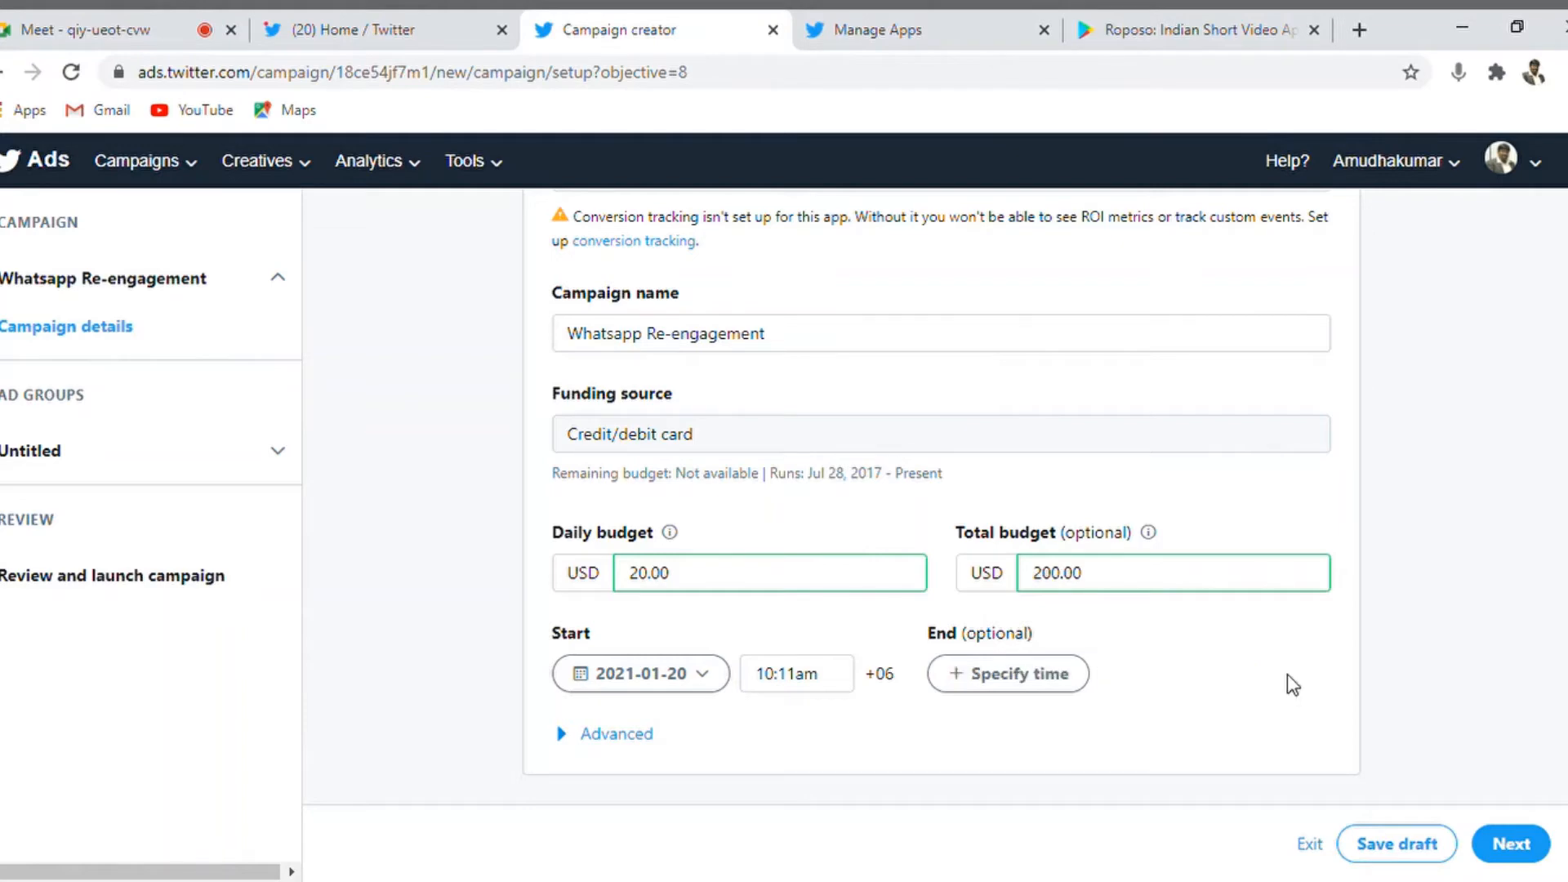
- Check the campaign's advanced pacing options, keeping Standard, and continue to the ad group details
click(564, 735)
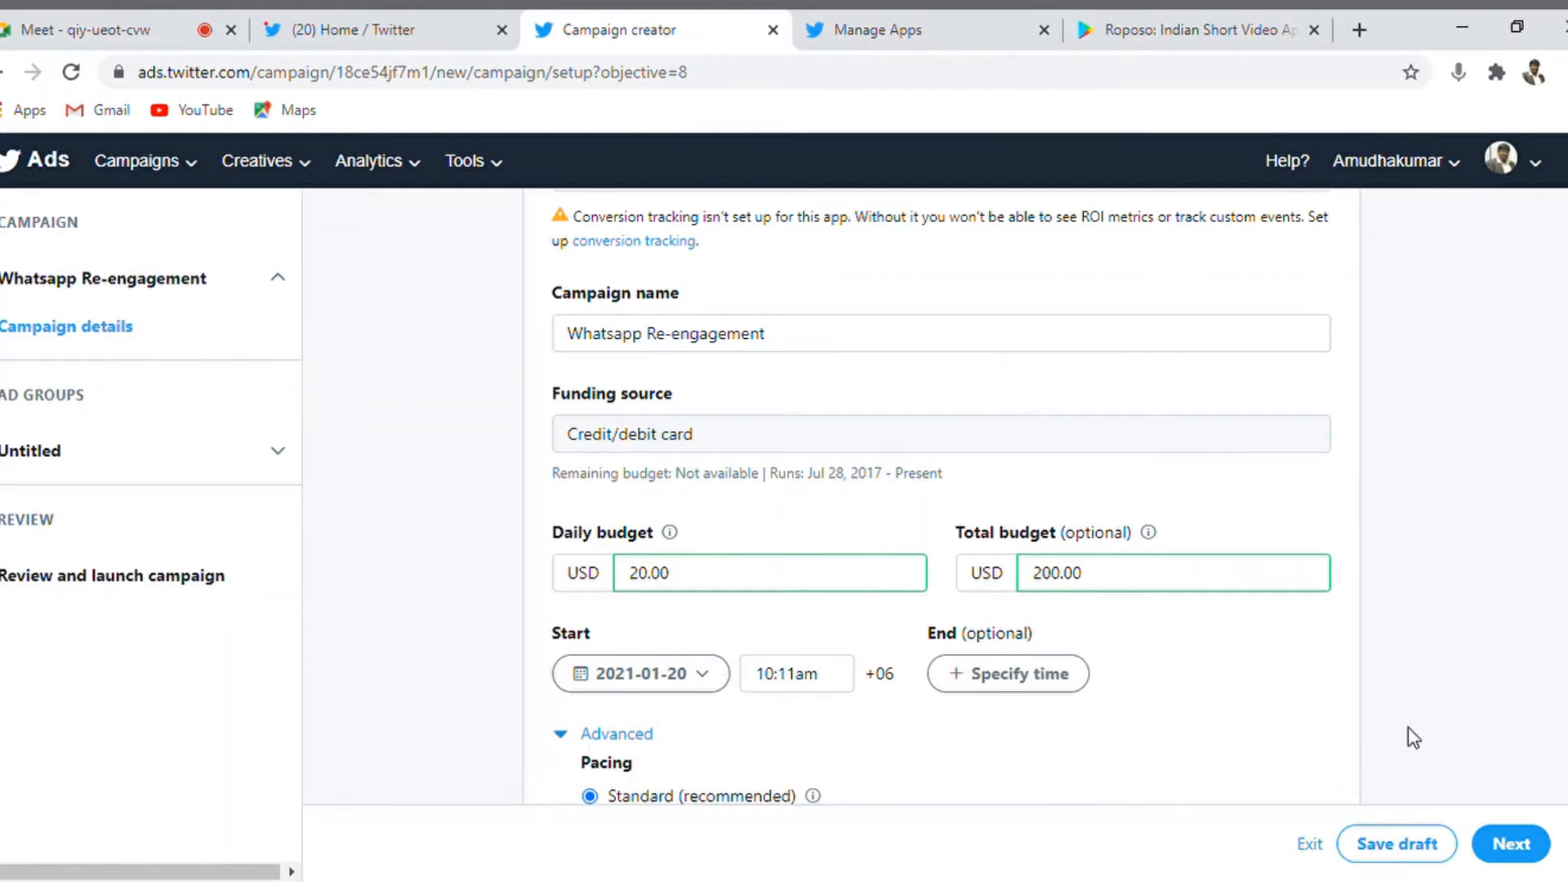
scroll(945, 823, down, 1)
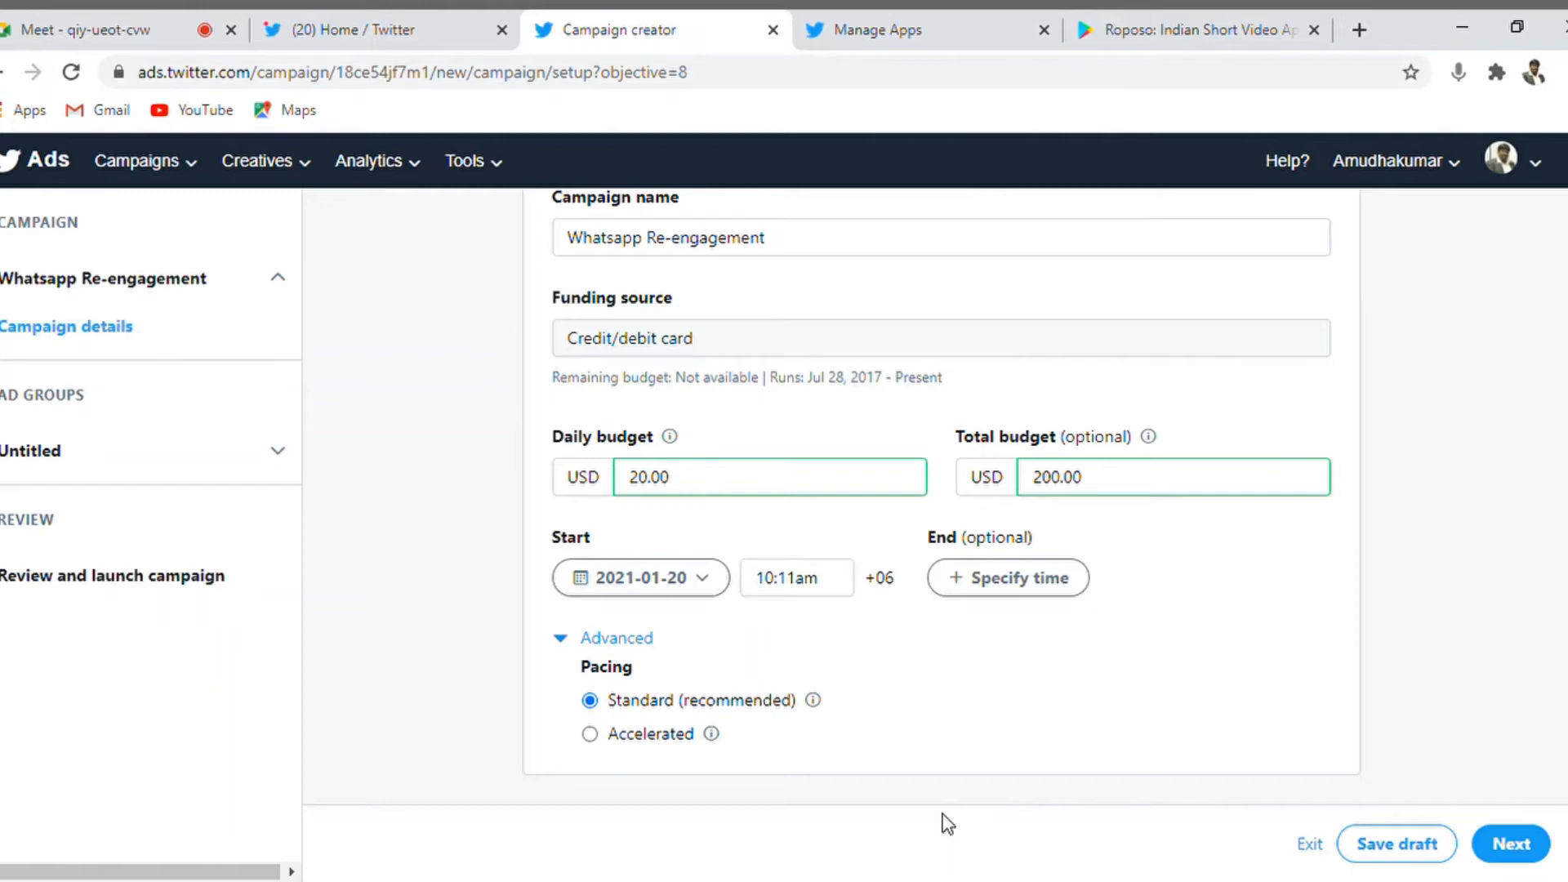
double_click(686, 476)
click(1420, 635)
click(1509, 843)
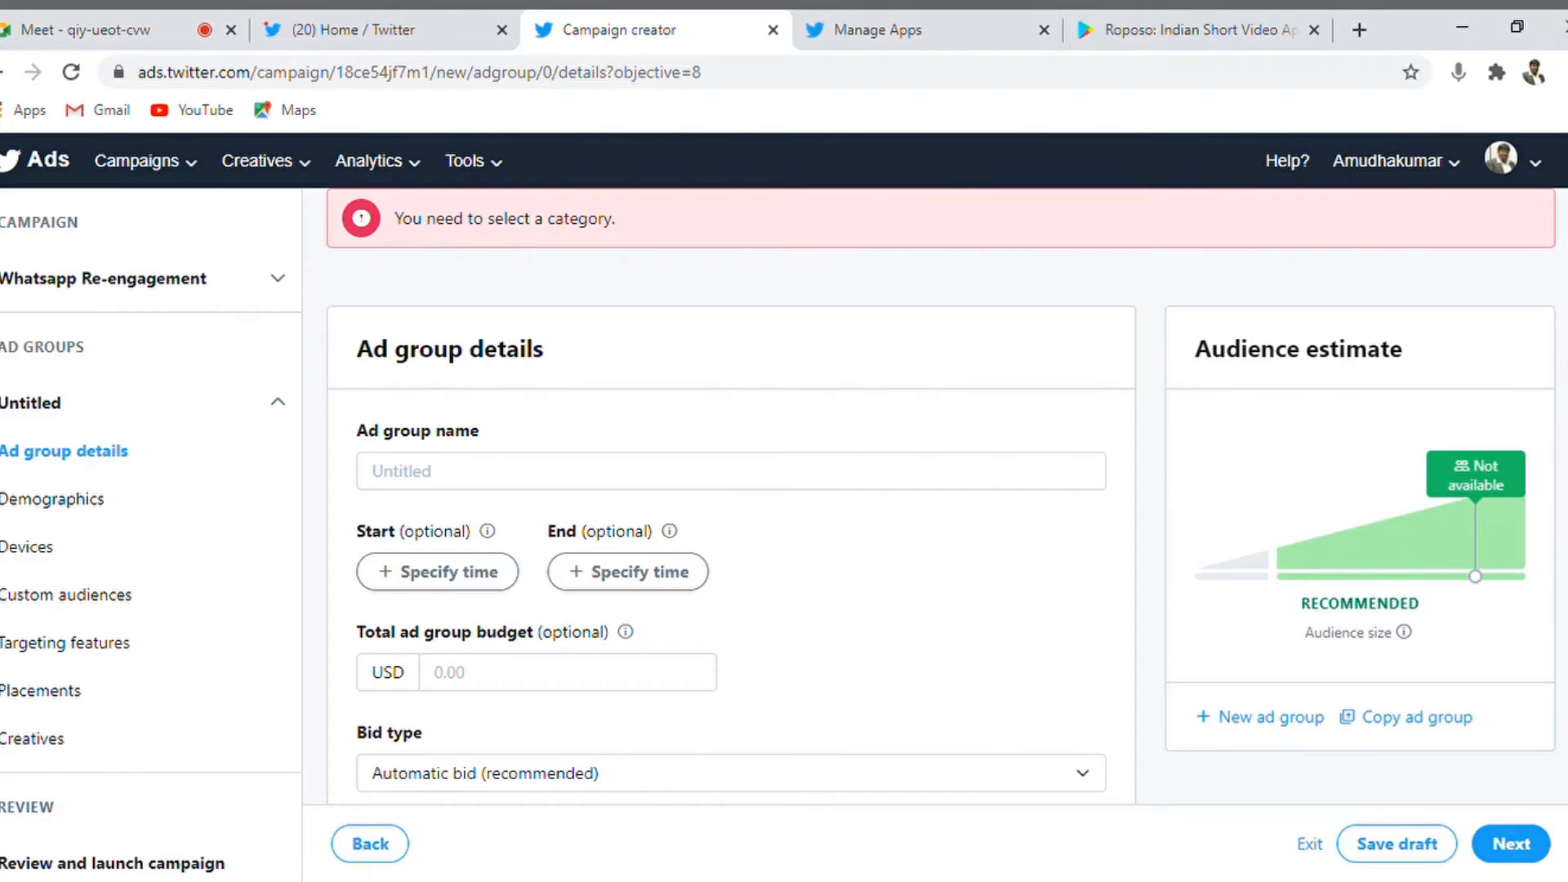
- Name the ad group "WA Re-Engagement"
scroll(1035, 382, down, 1)
scroll(1036, 382, up, 1)
click(756, 462)
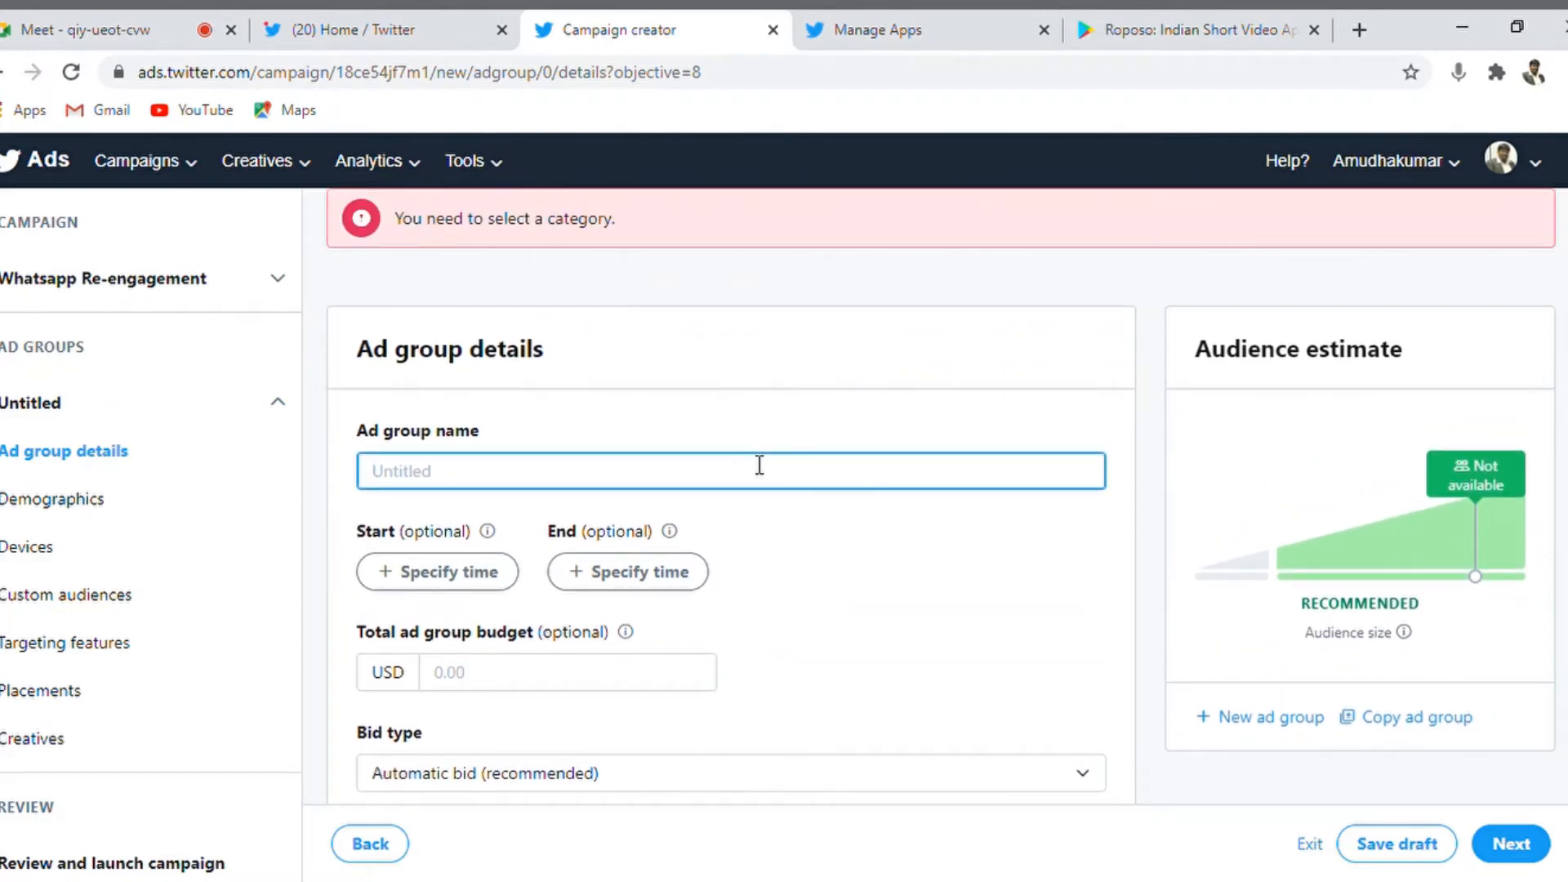
text(WA R)
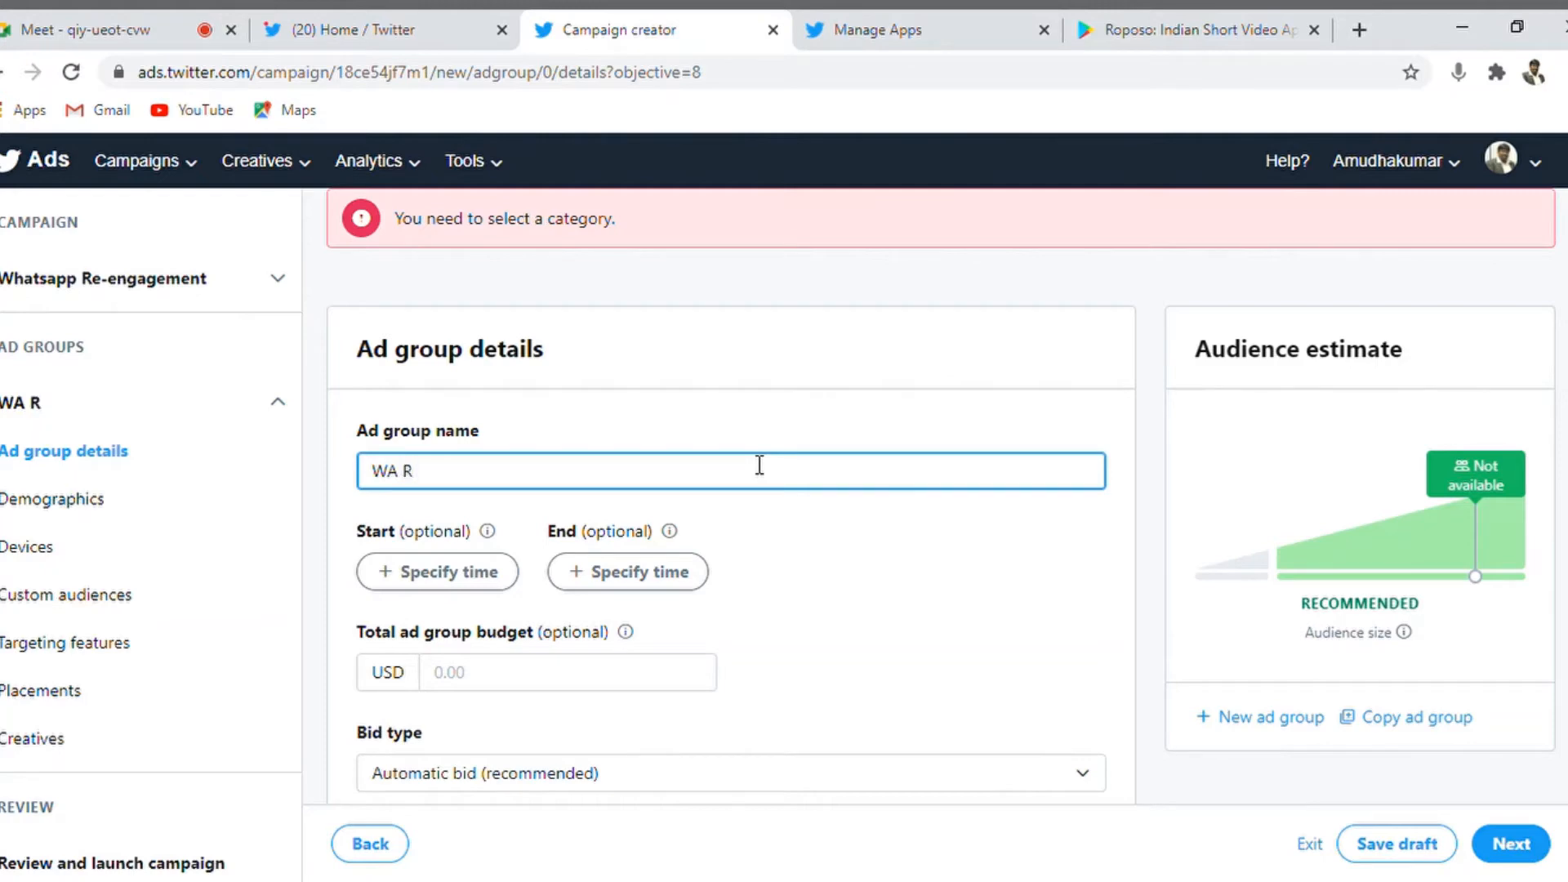
text(e-Engagement)
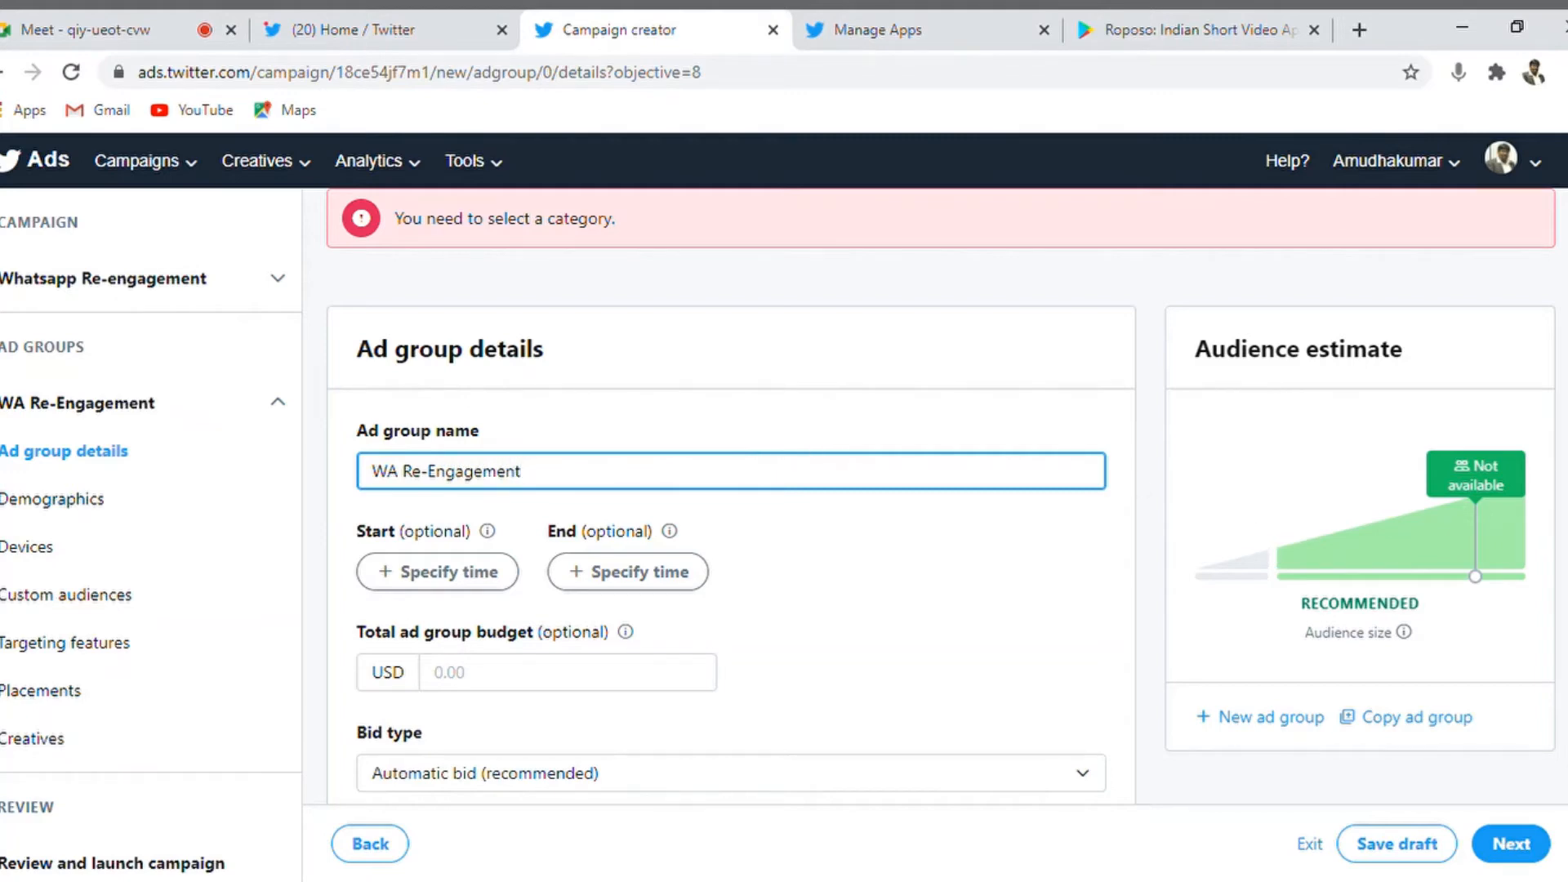
- Expand the ad group's measurement options and look over the audience measurement tag, DoubleClick tracking and demographics settings
scroll(731, 490, down, 7)
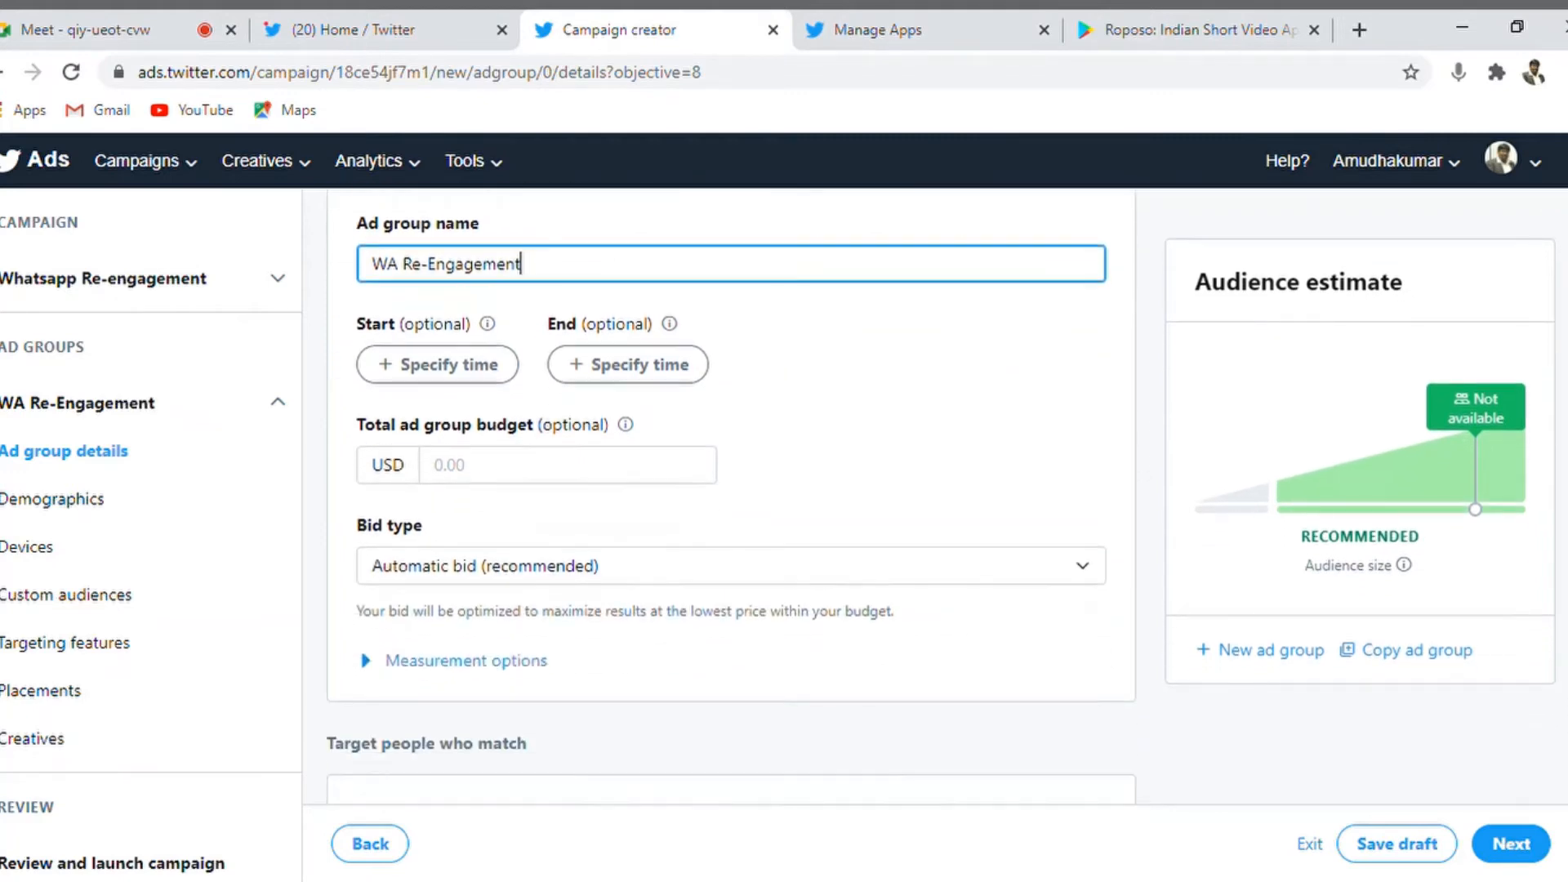
scroll(731, 490, up, 7)
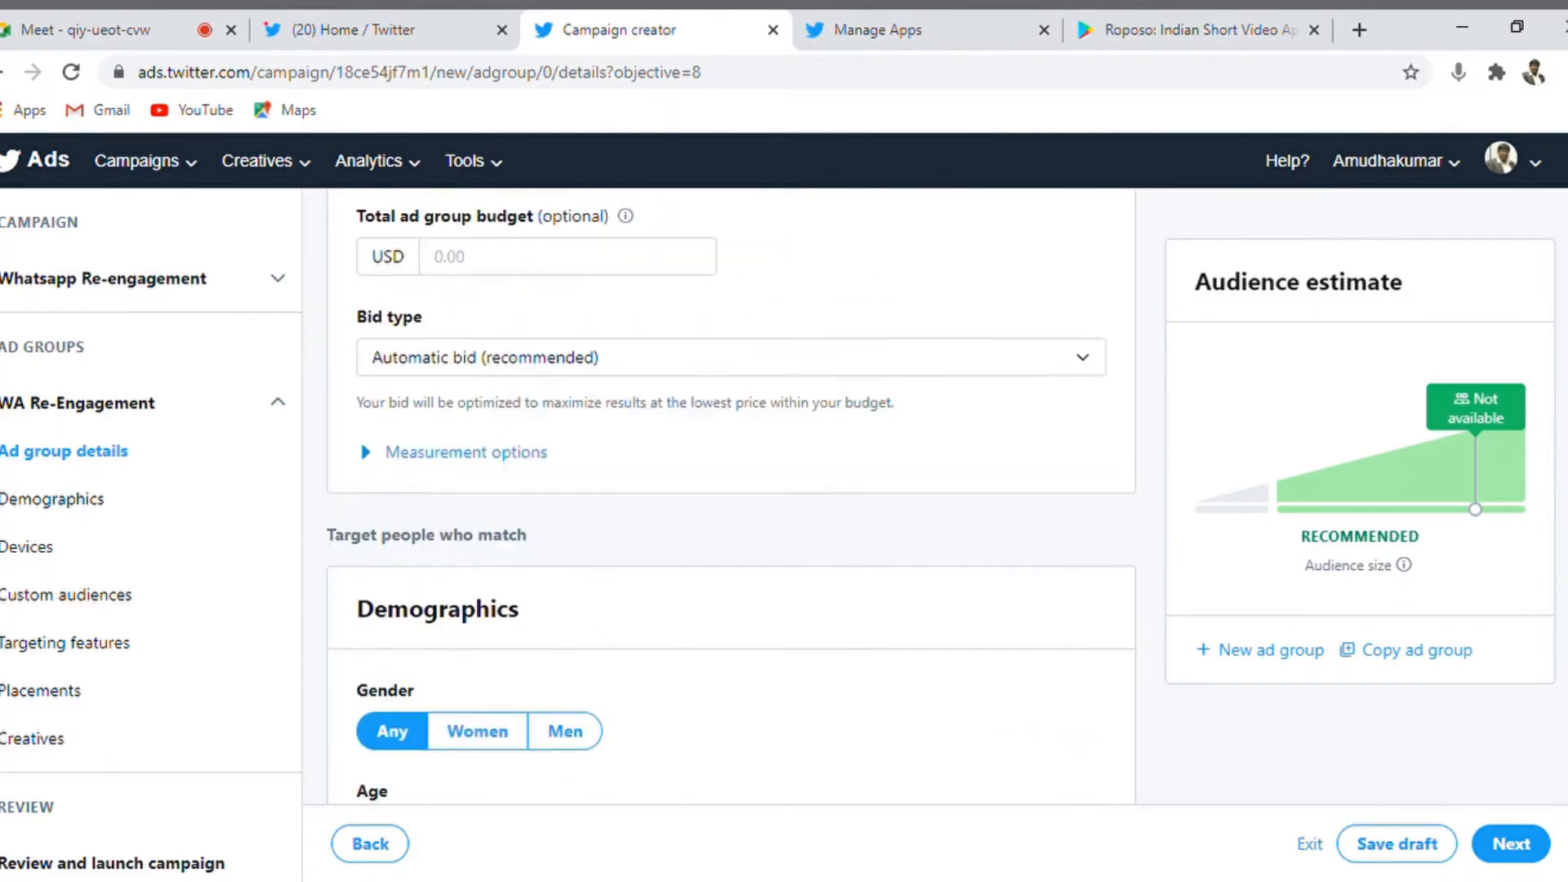
scroll(1148, 360, down, 6)
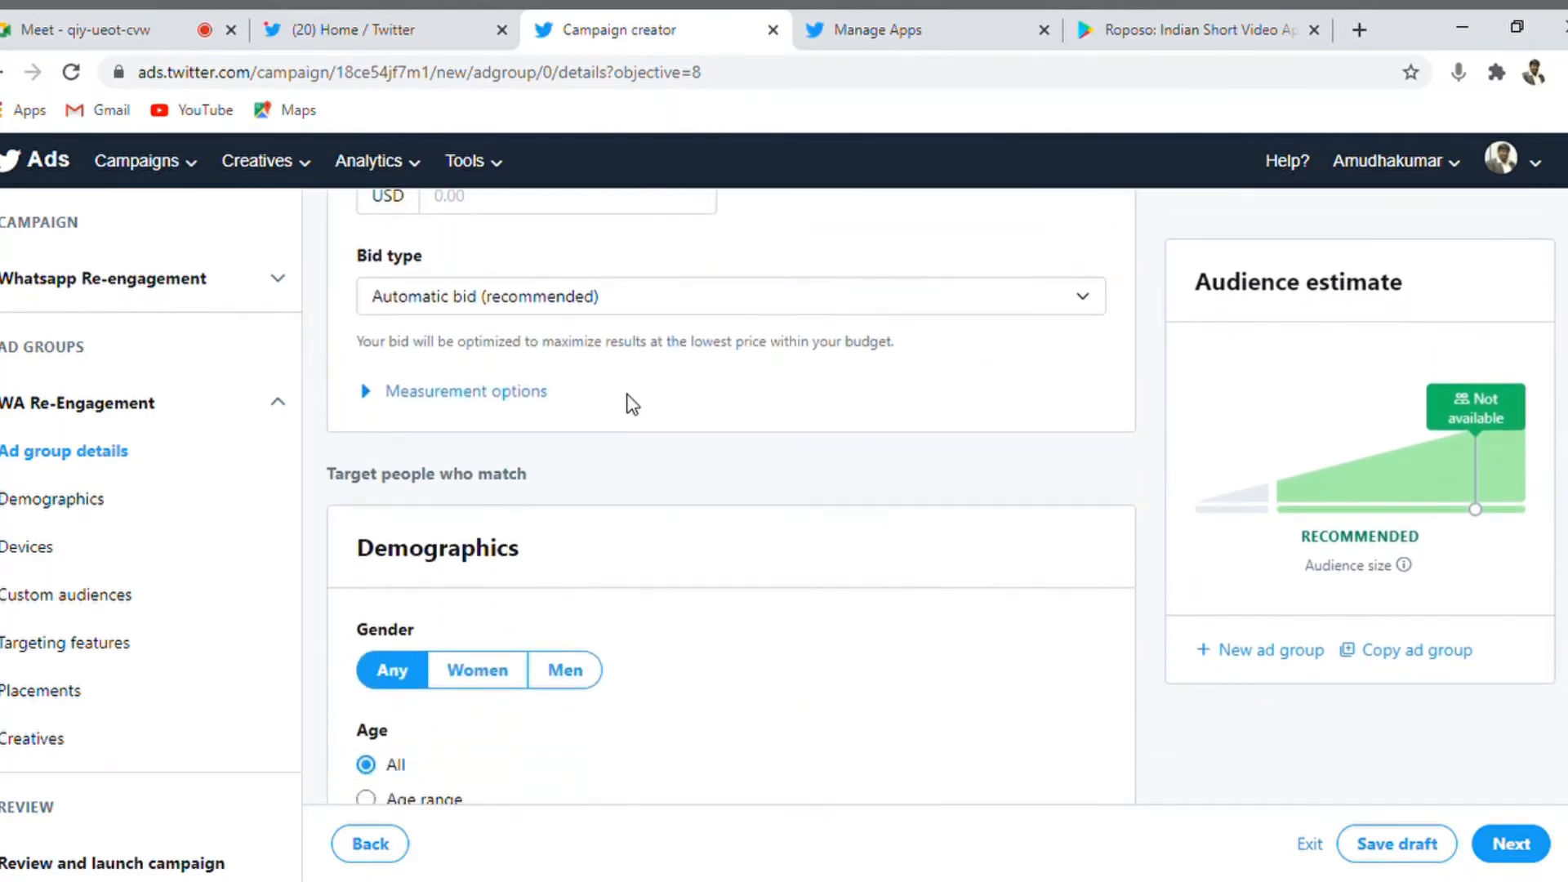
click(366, 394)
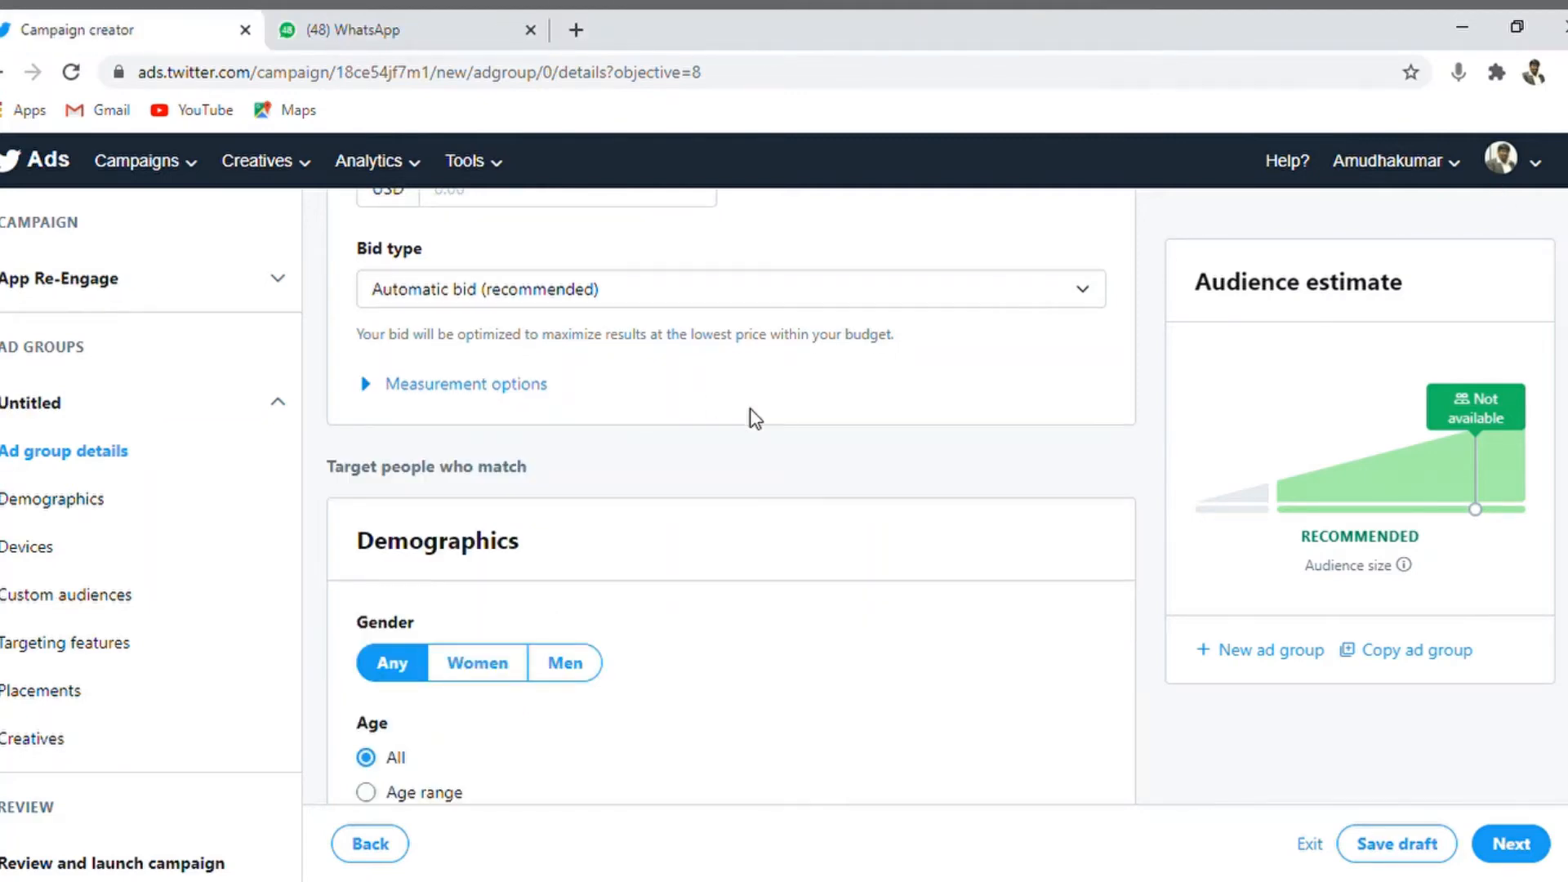
click(374, 387)
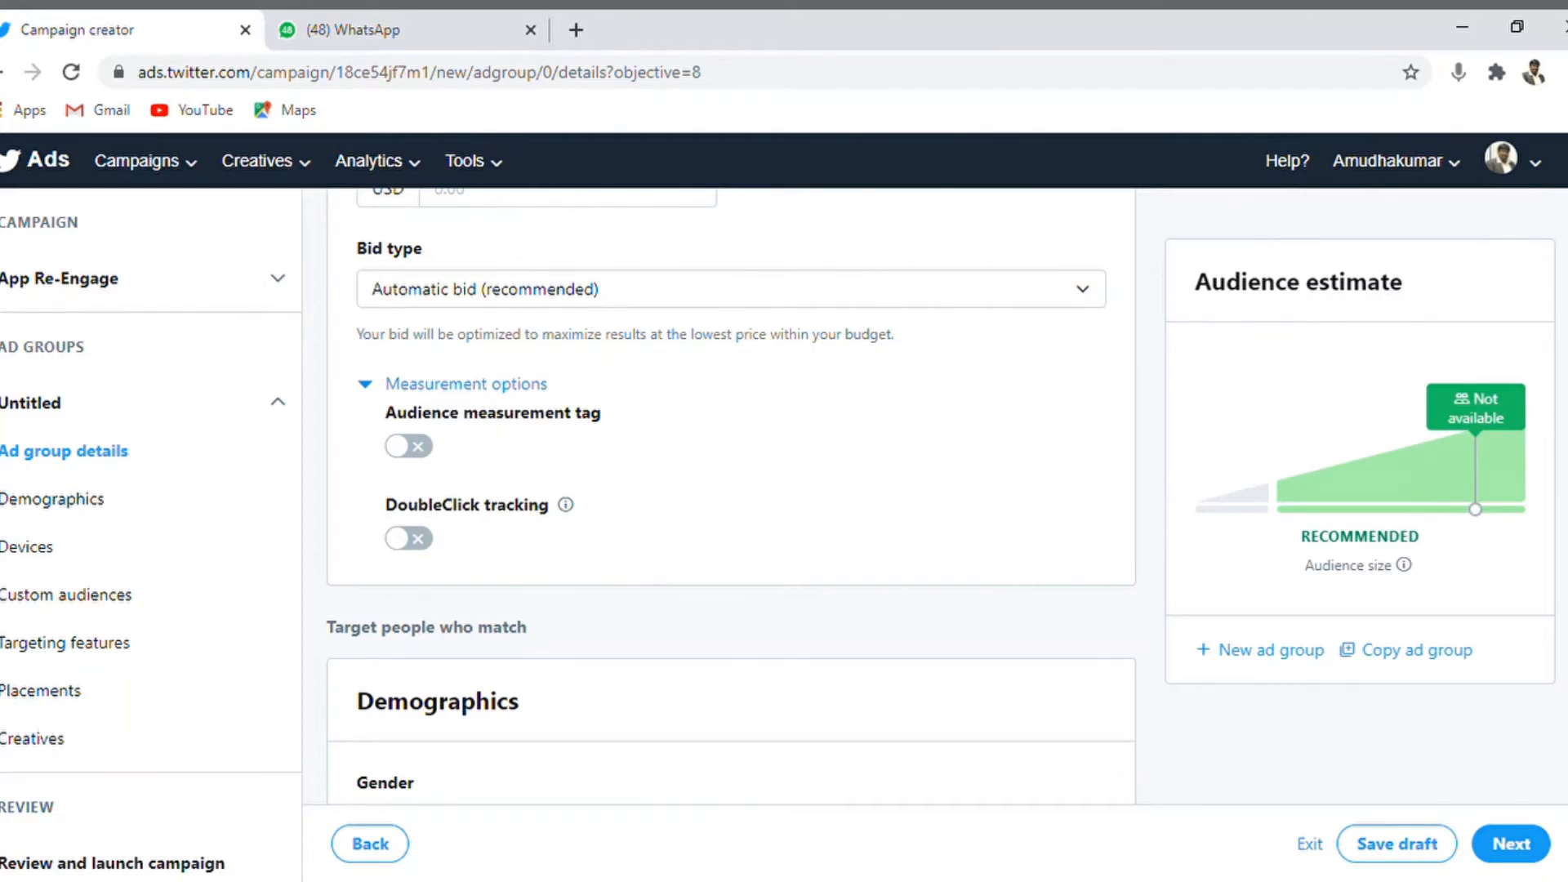
scroll(731, 496, down, 5)
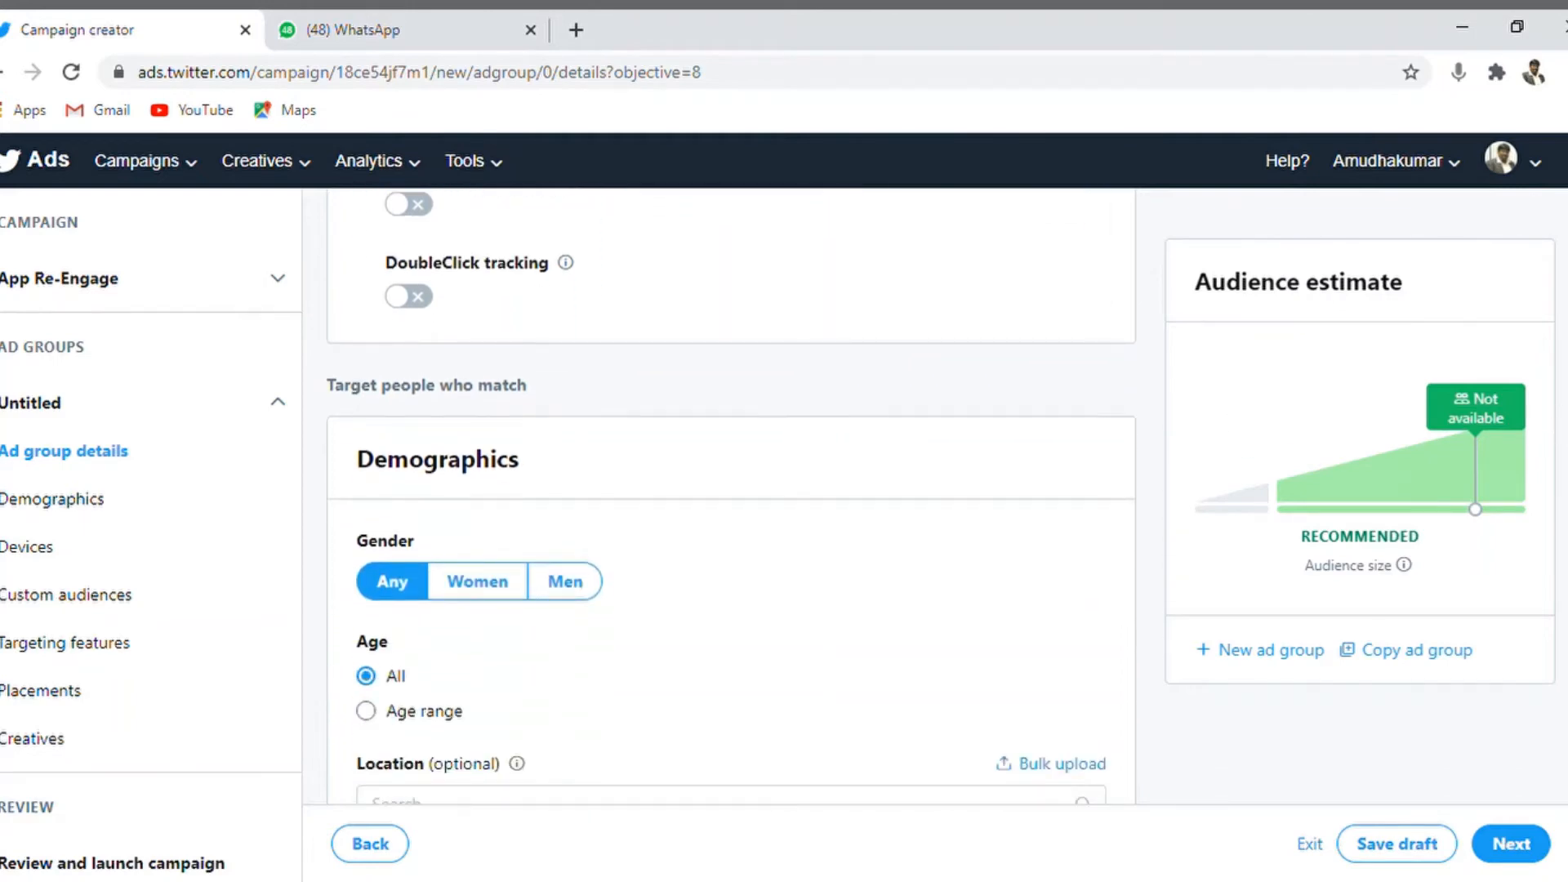
- Try the Women and Men gender options for the ad group's demographics and return the gender to Any
scroll(730, 496, down, 1)
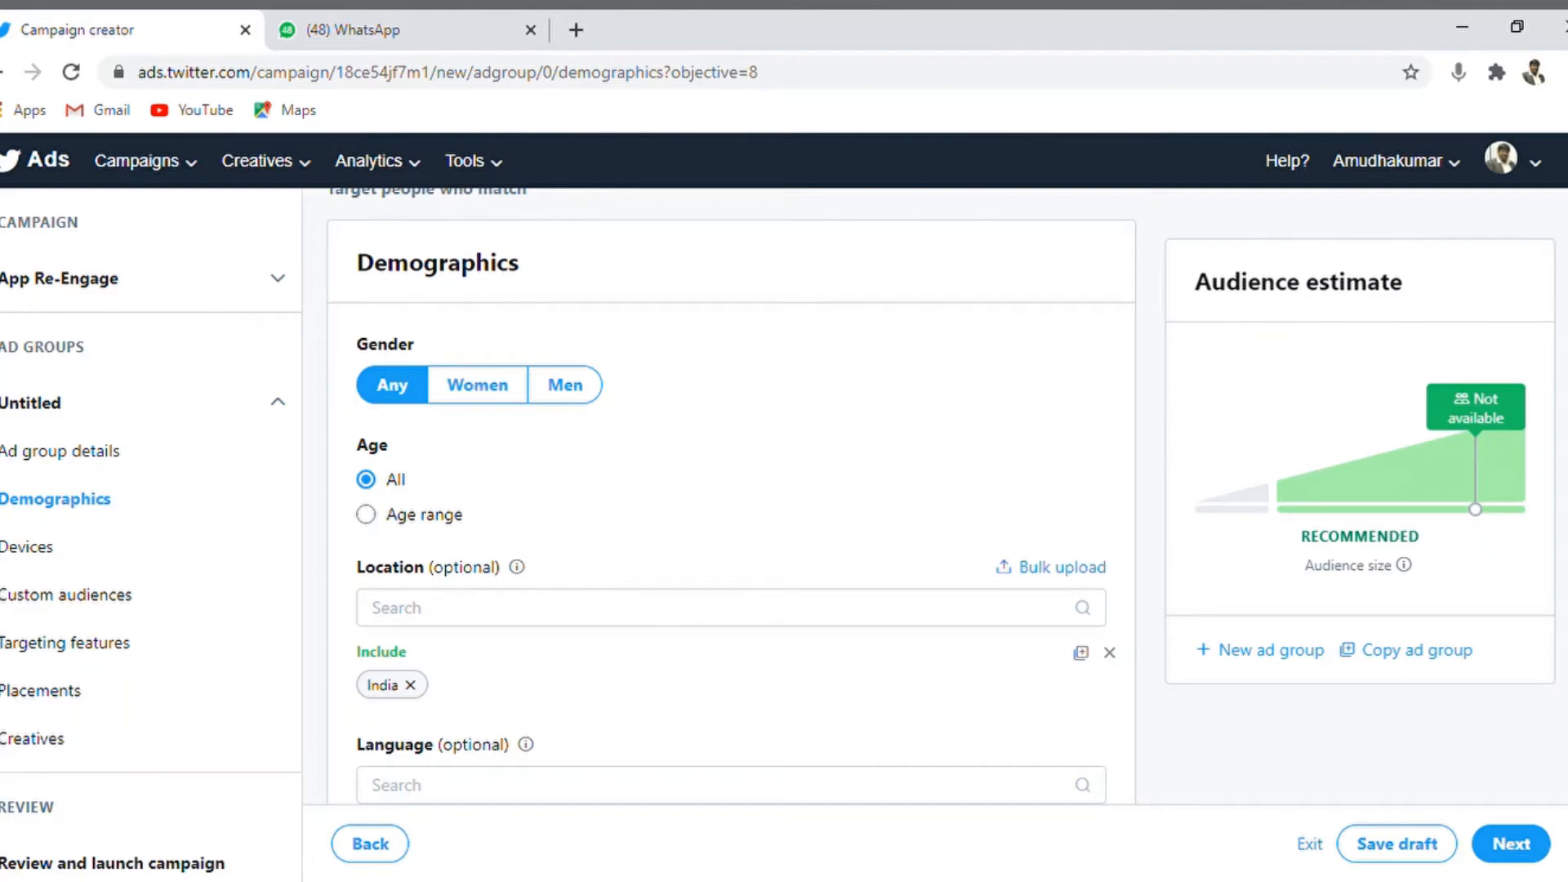
click(473, 398)
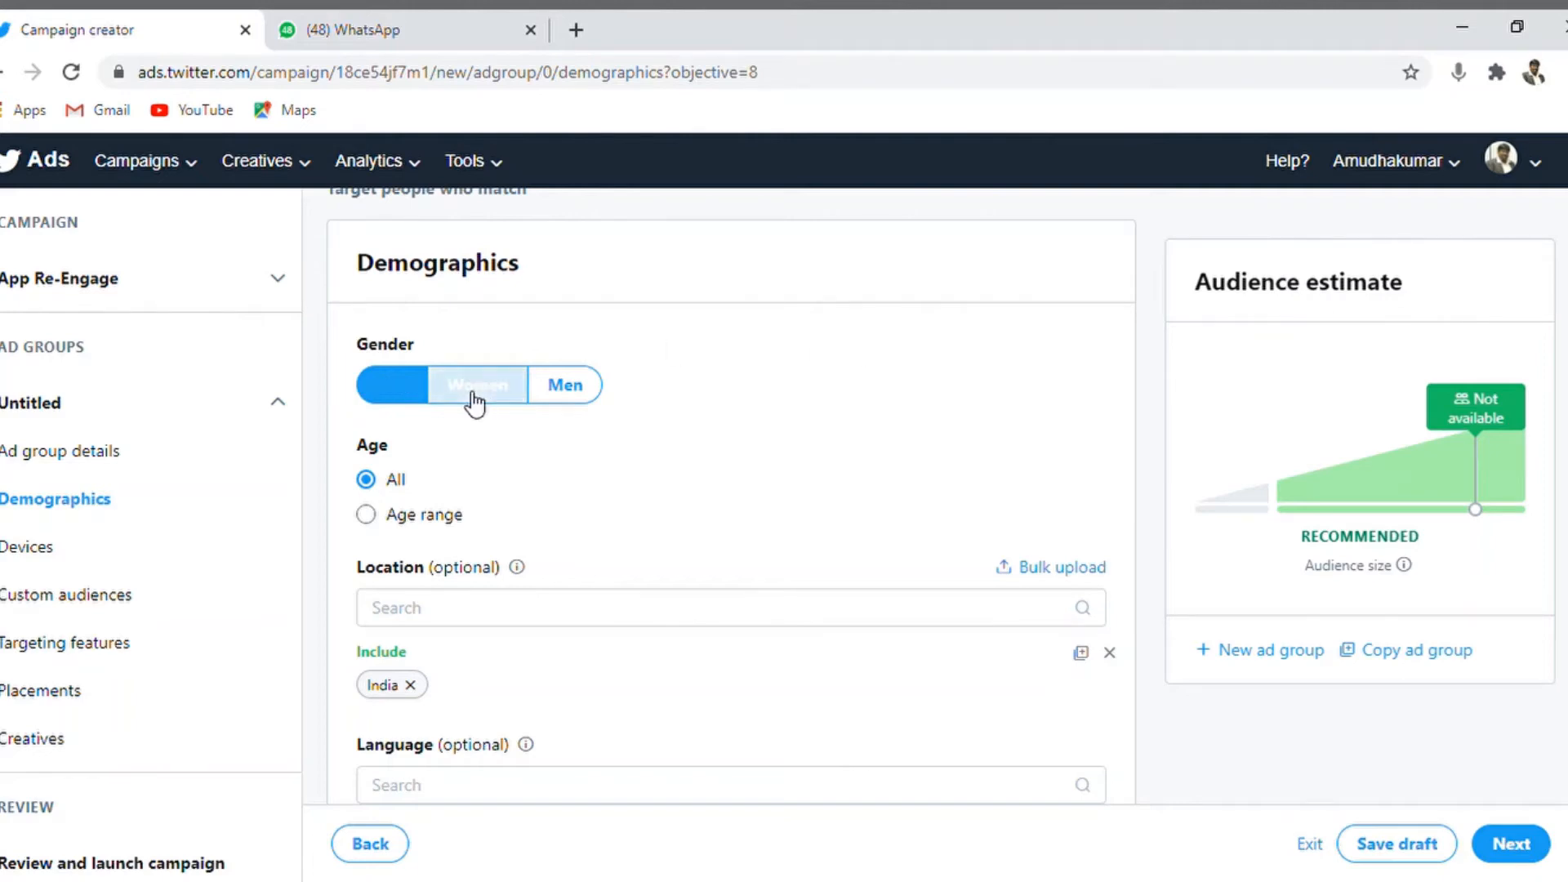
click(572, 386)
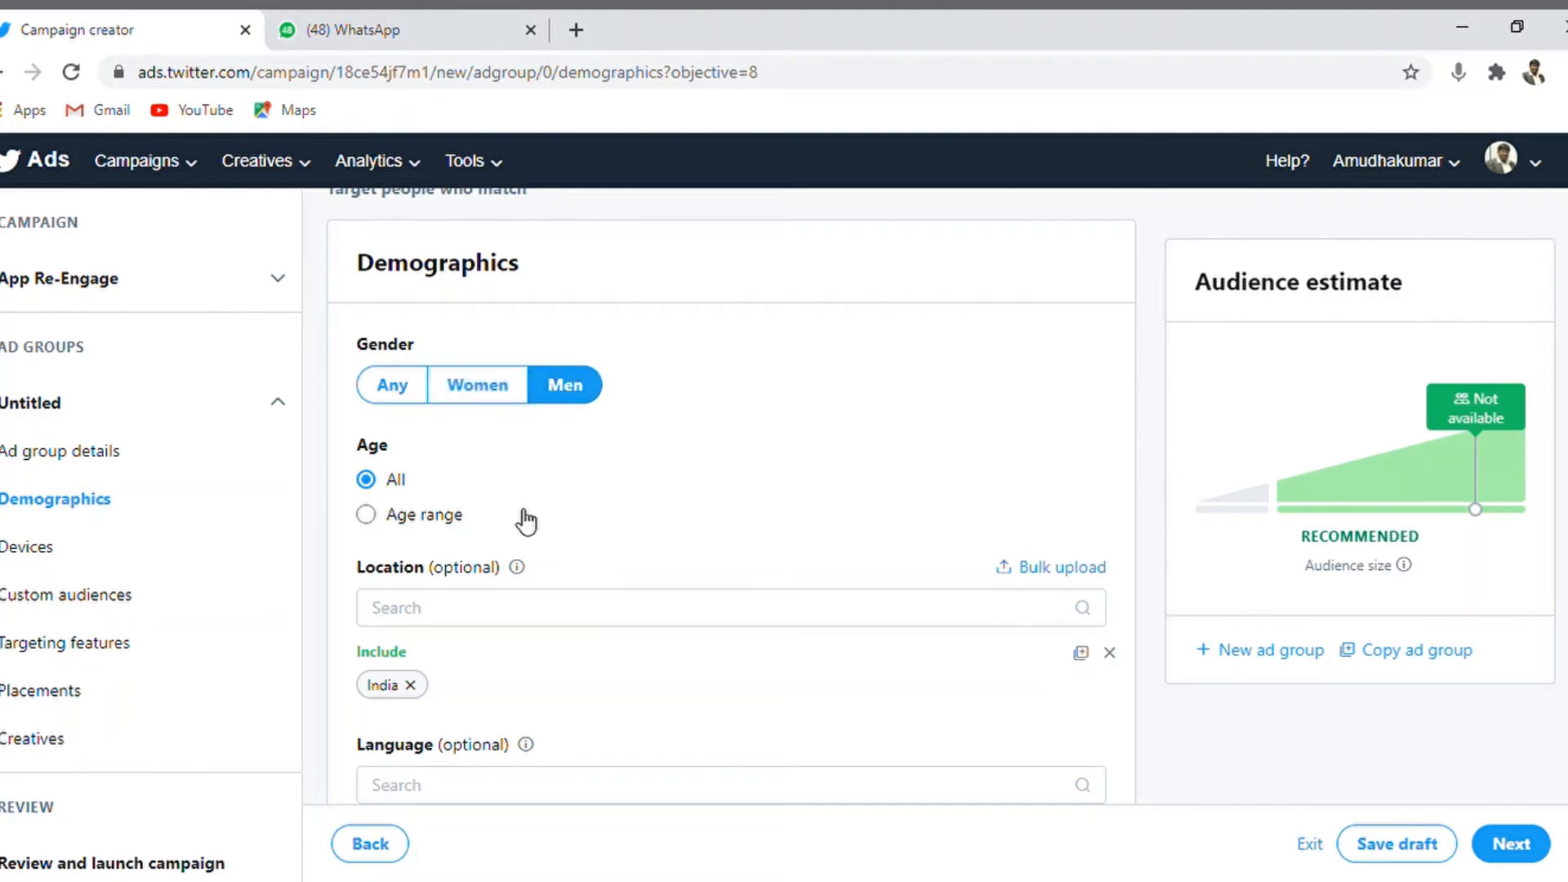
click(392, 389)
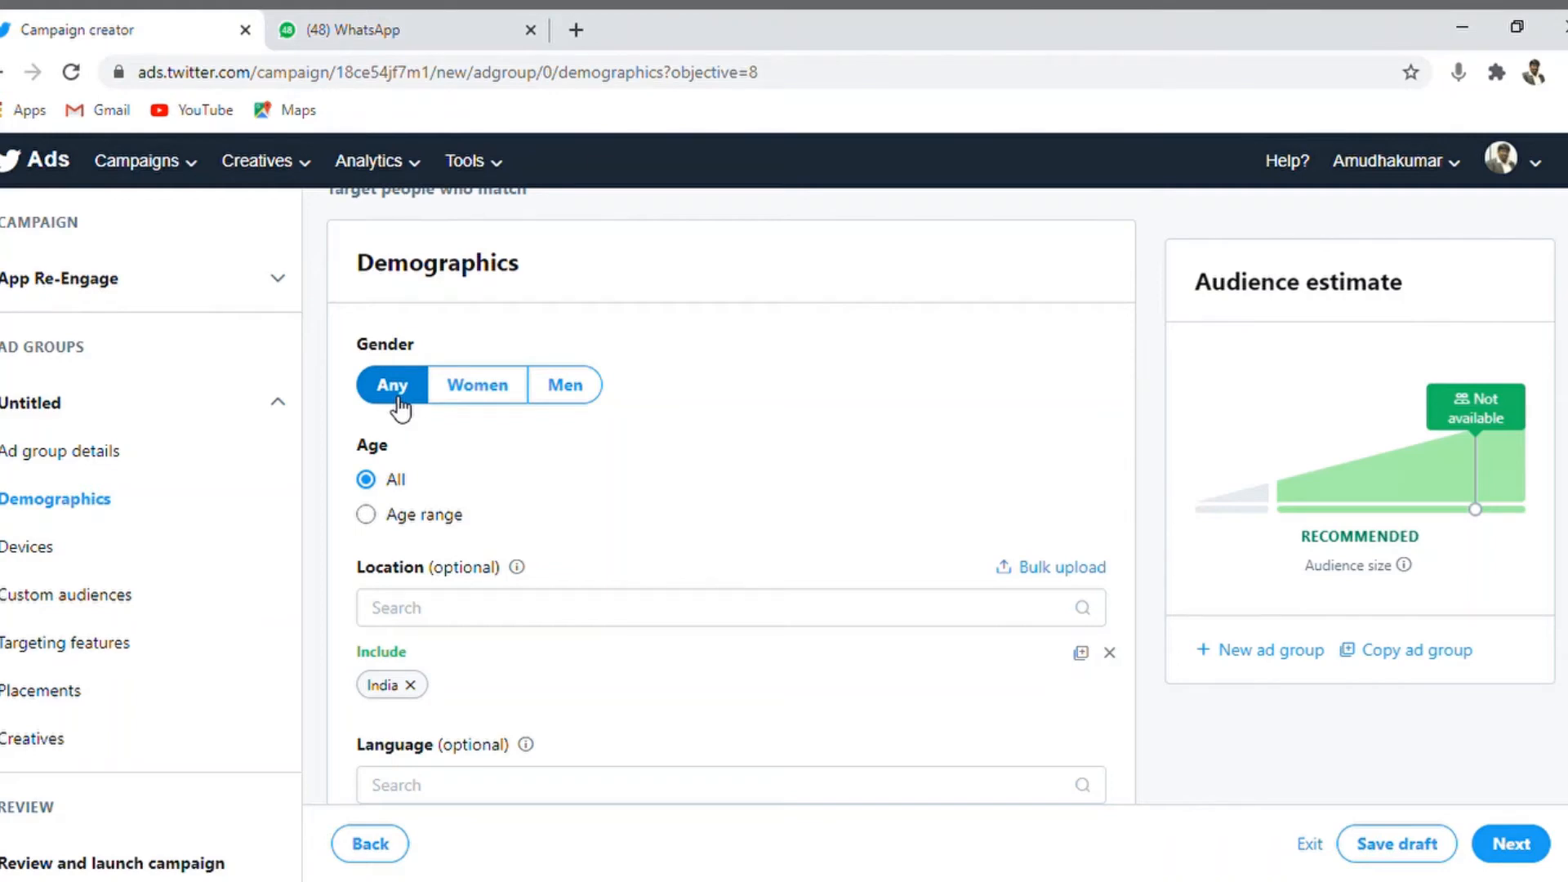
click(471, 400)
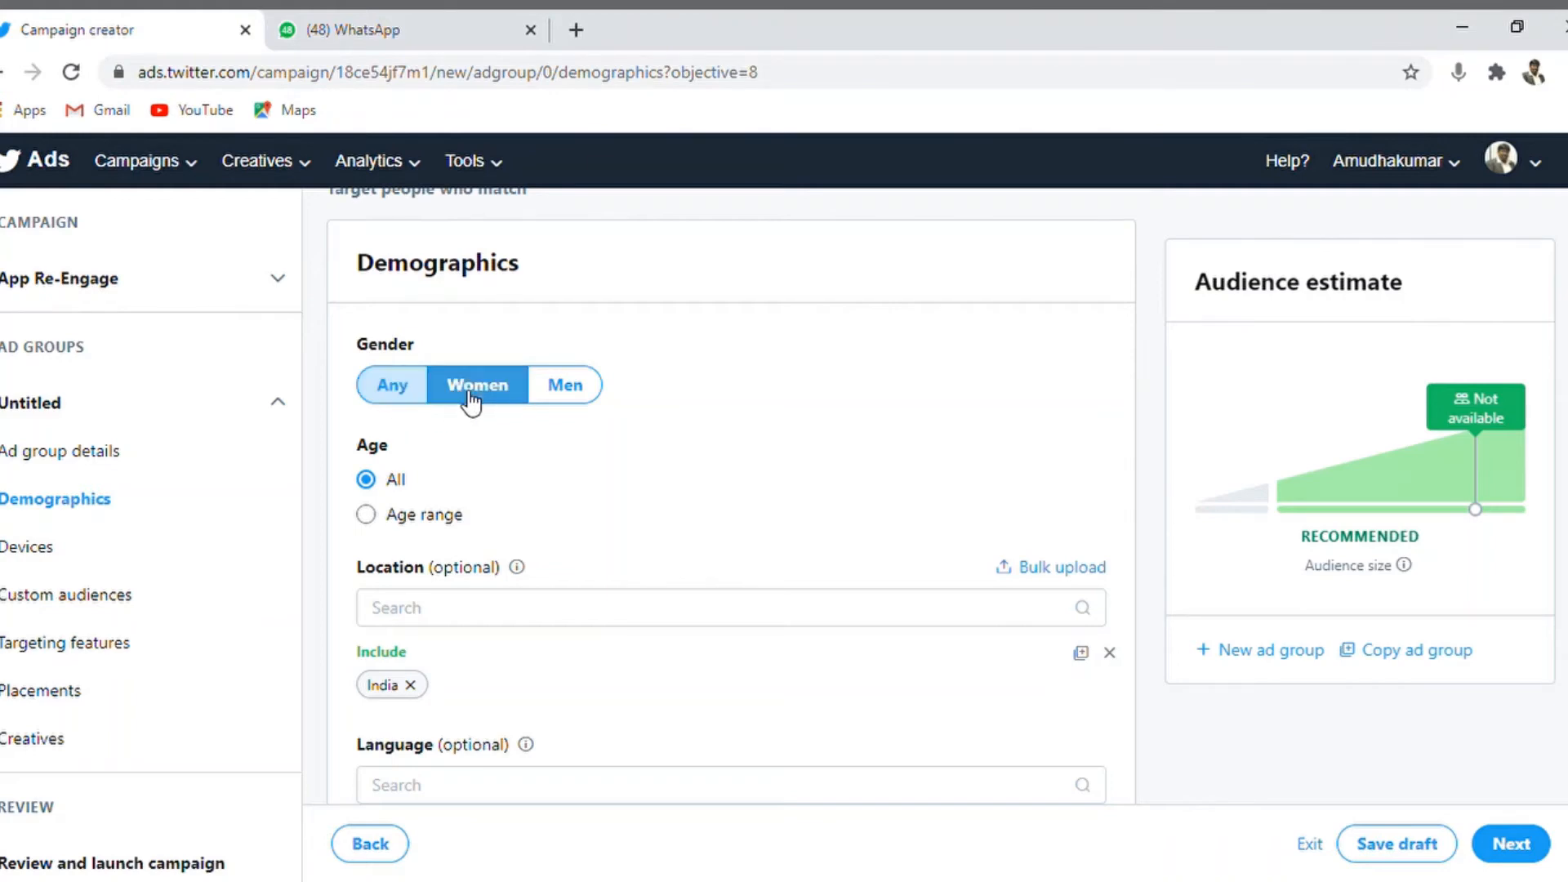
click(370, 391)
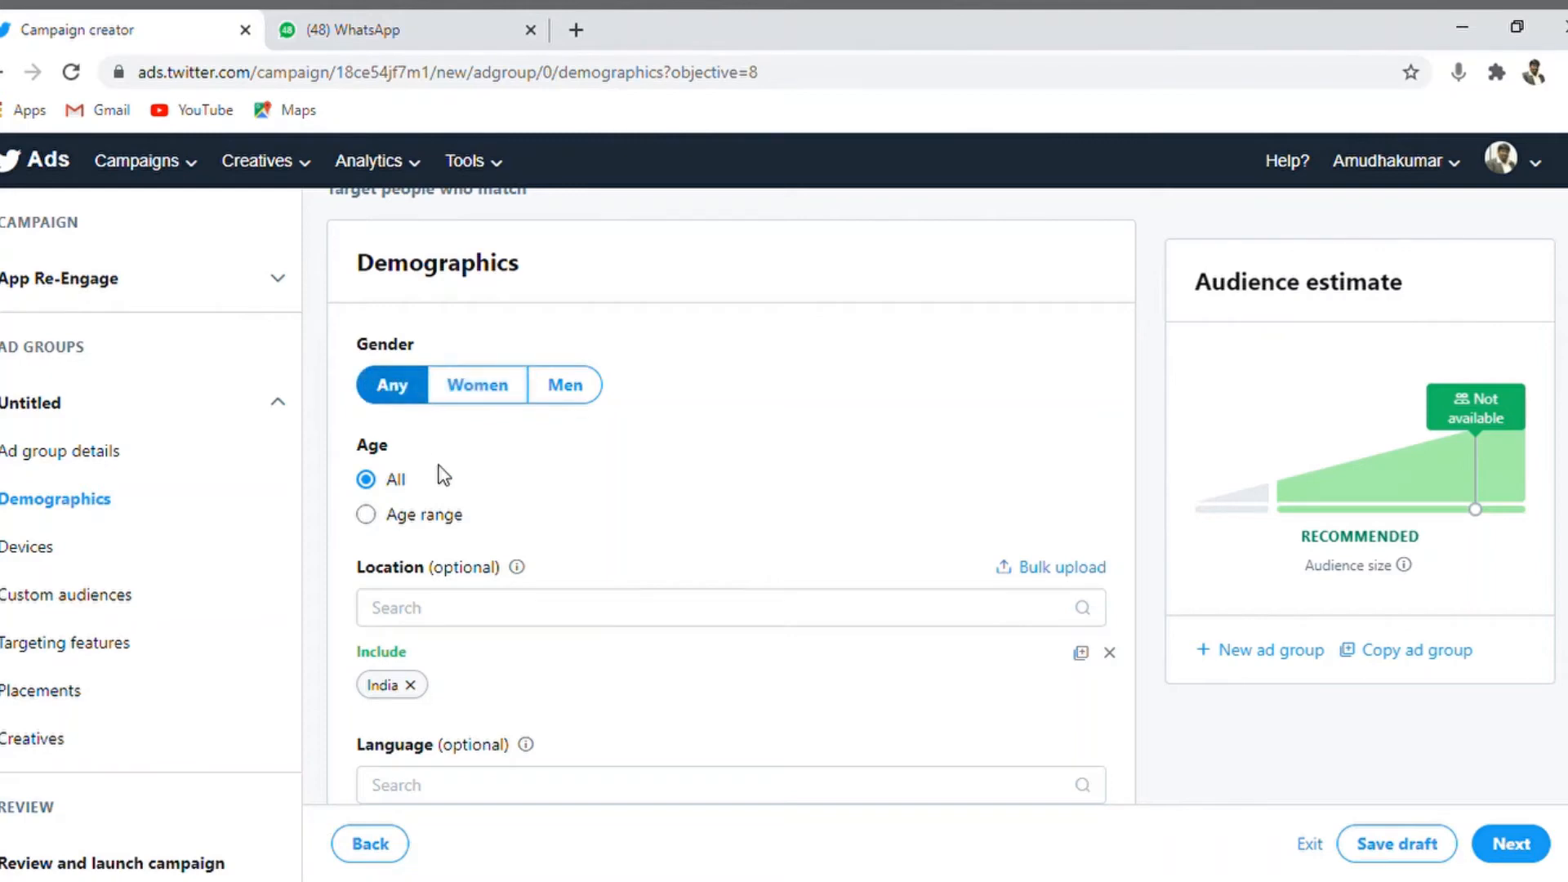
- Try restricting the ad group's audience to an age range of 18 to 24
click(366, 514)
click(502, 576)
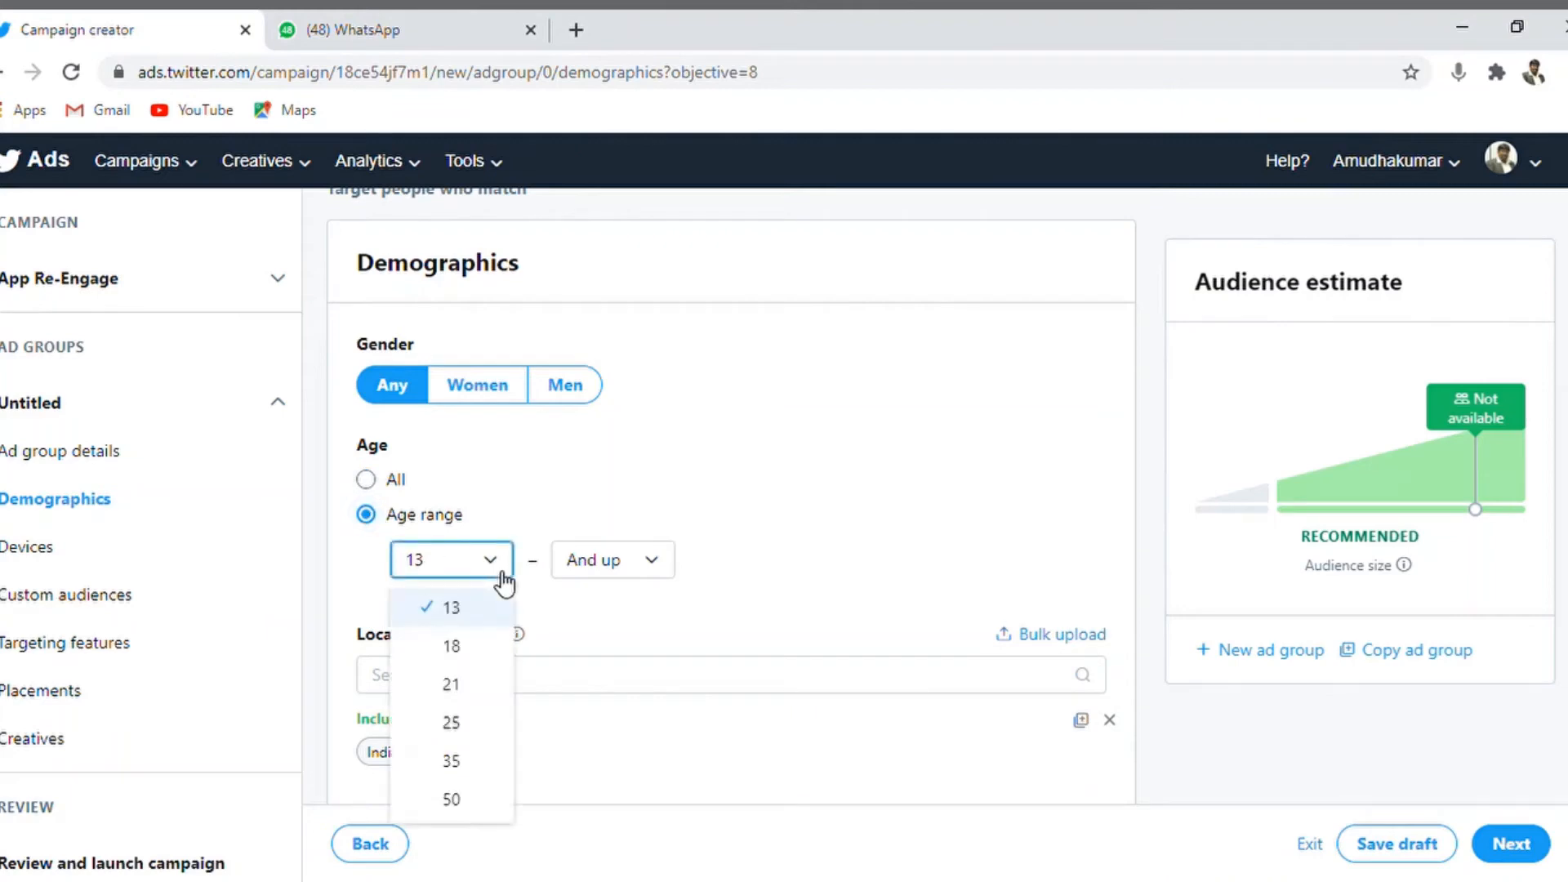
click(498, 650)
click(653, 572)
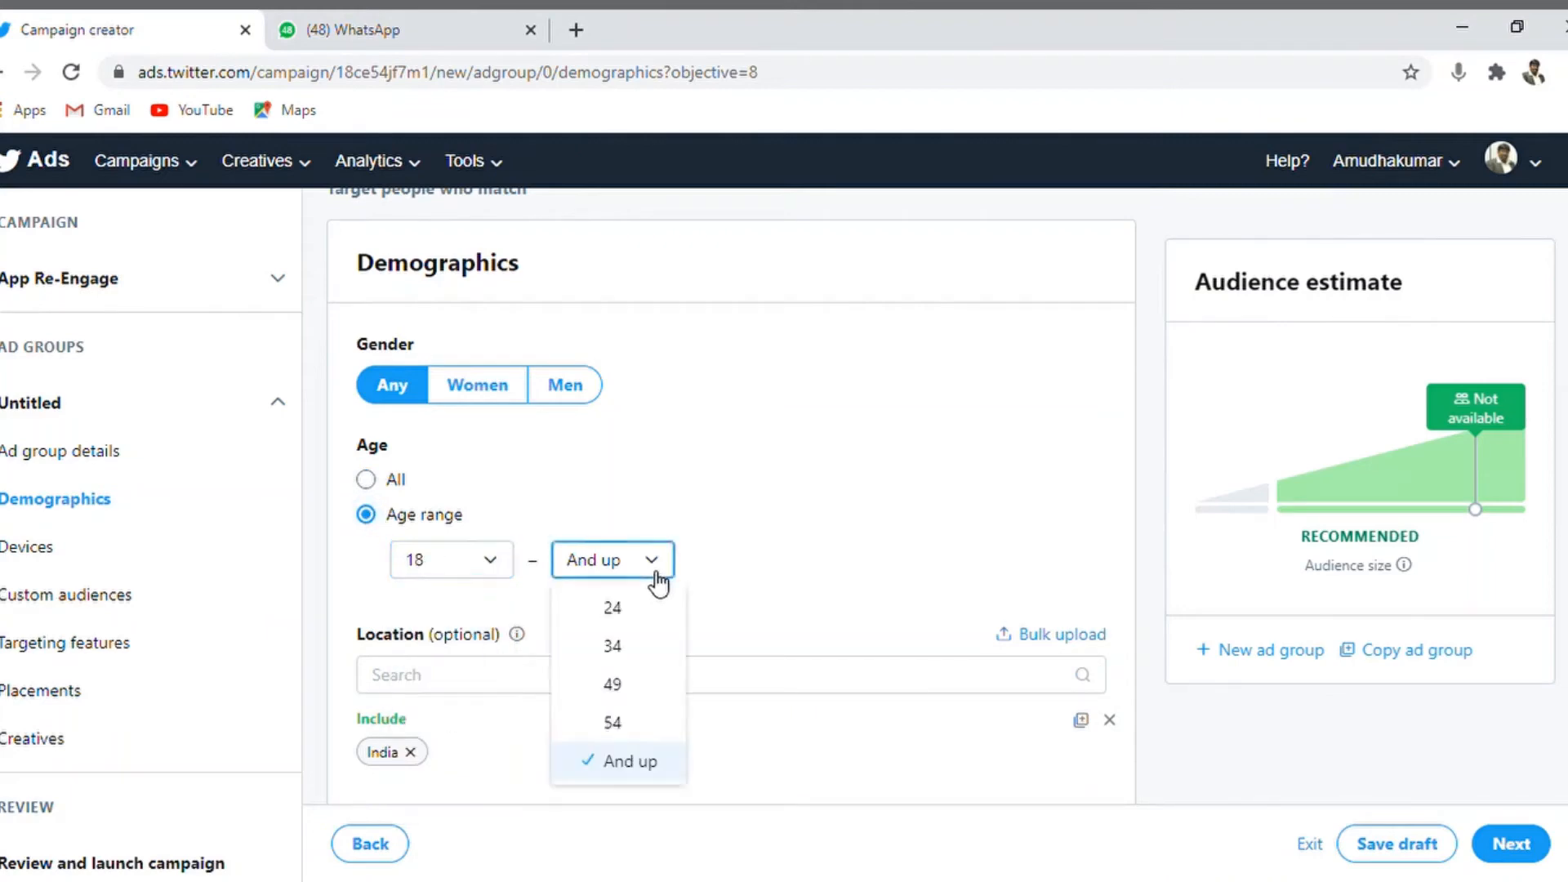
click(626, 614)
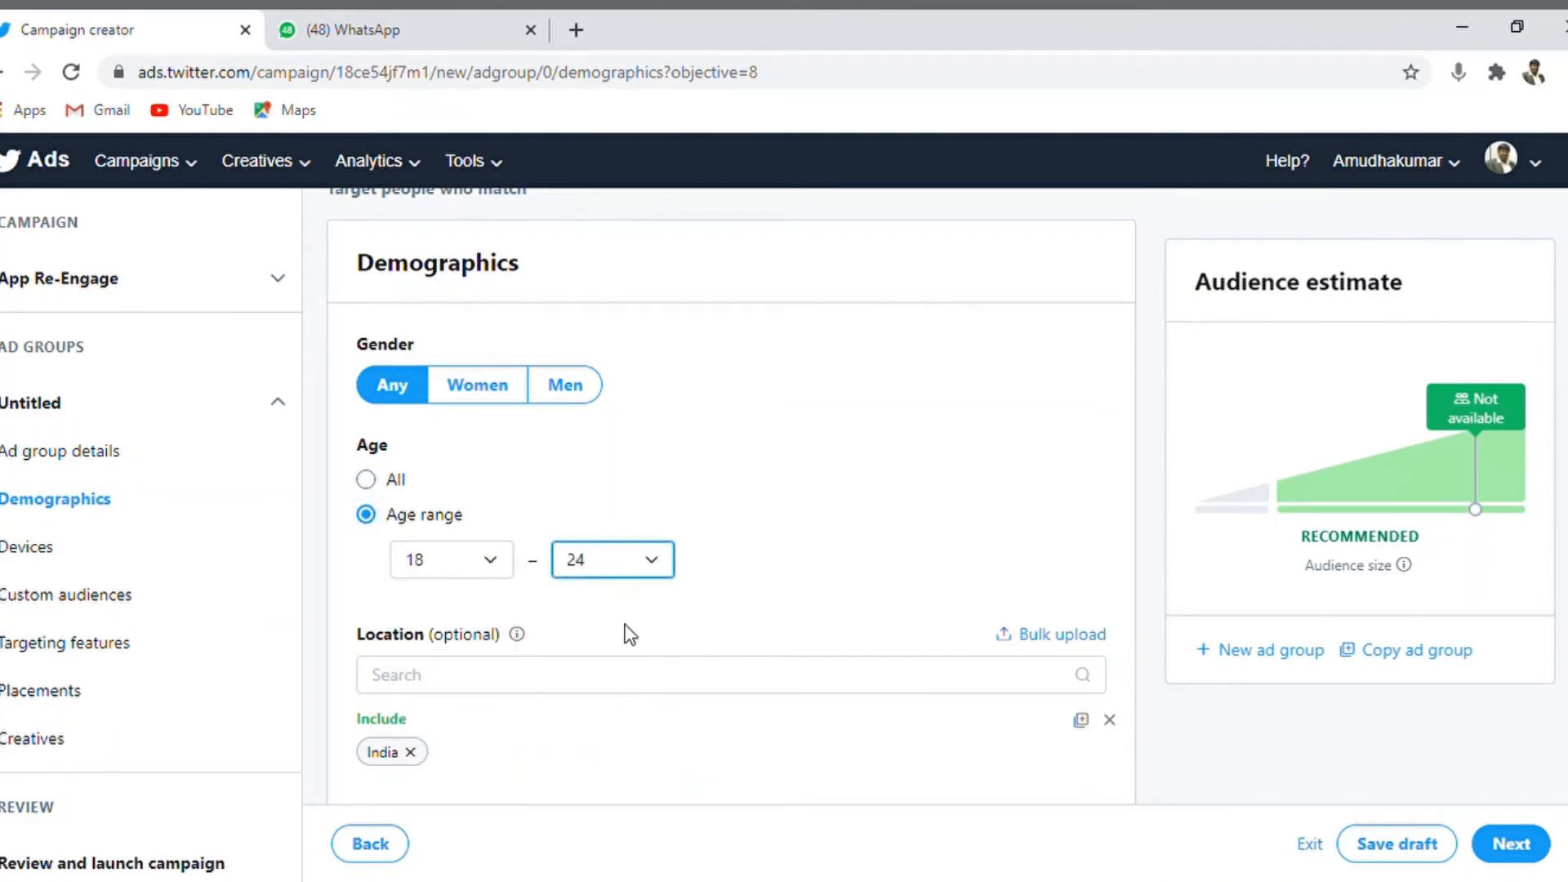
- Try an age range of 13 to 34 and return the age targeting to All
click(497, 564)
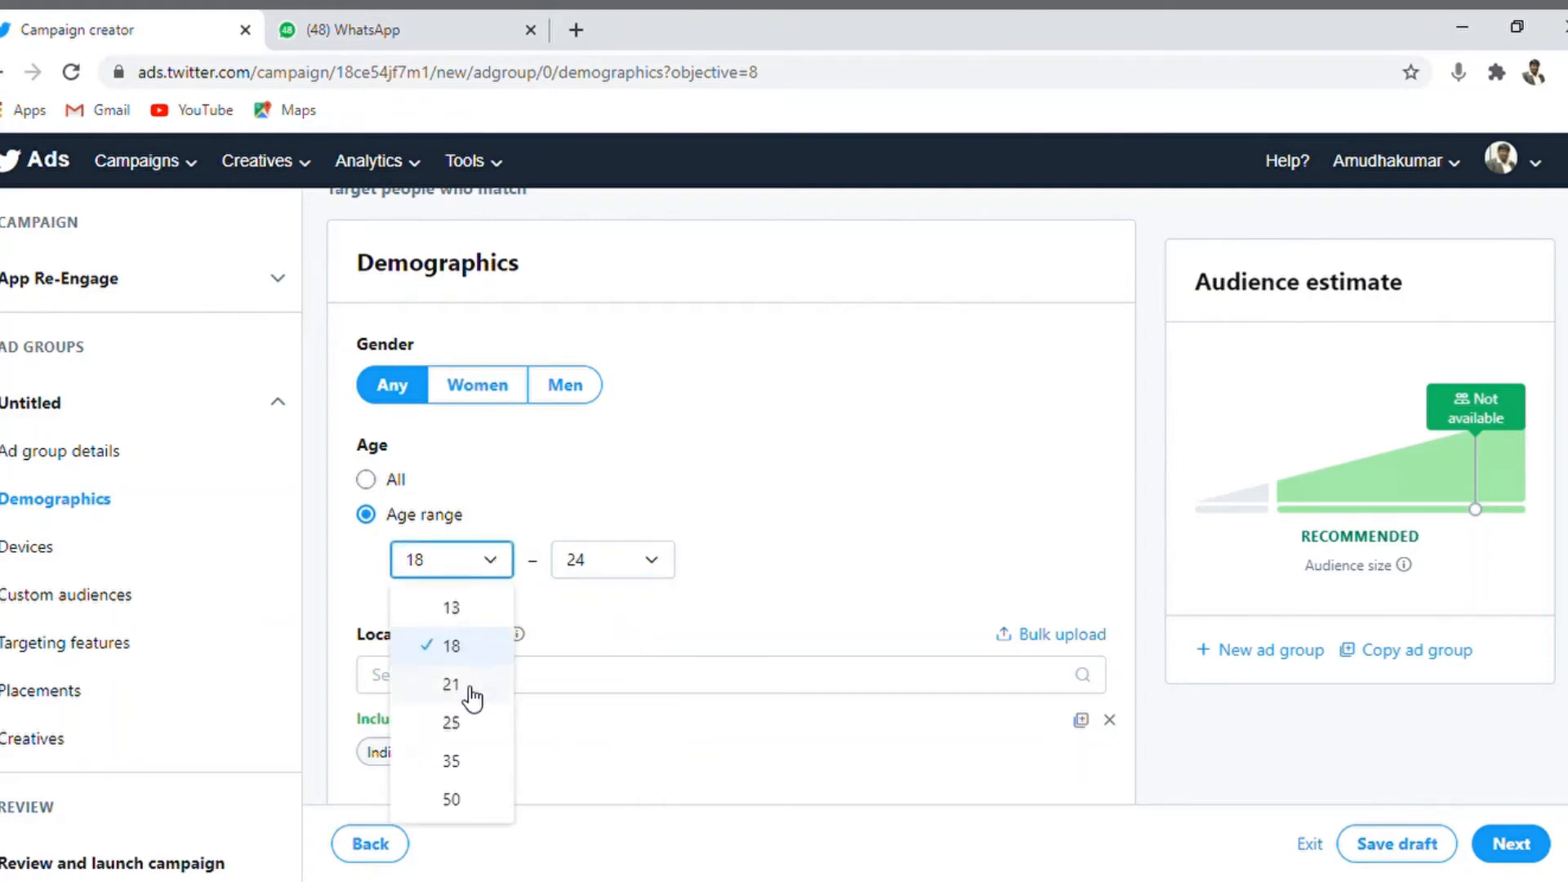
click(450, 607)
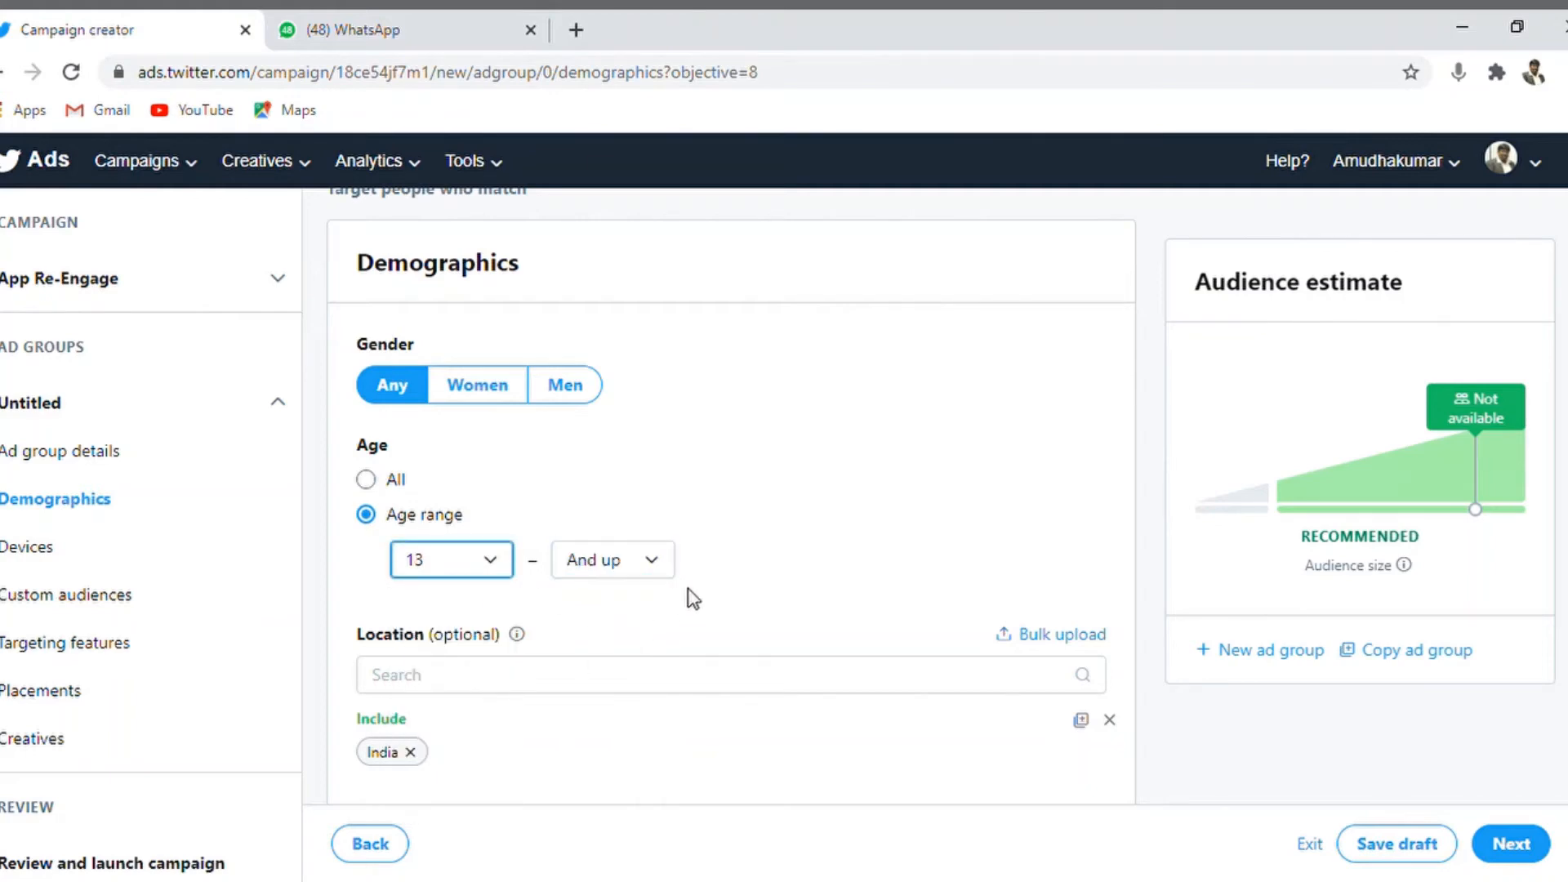
click(666, 570)
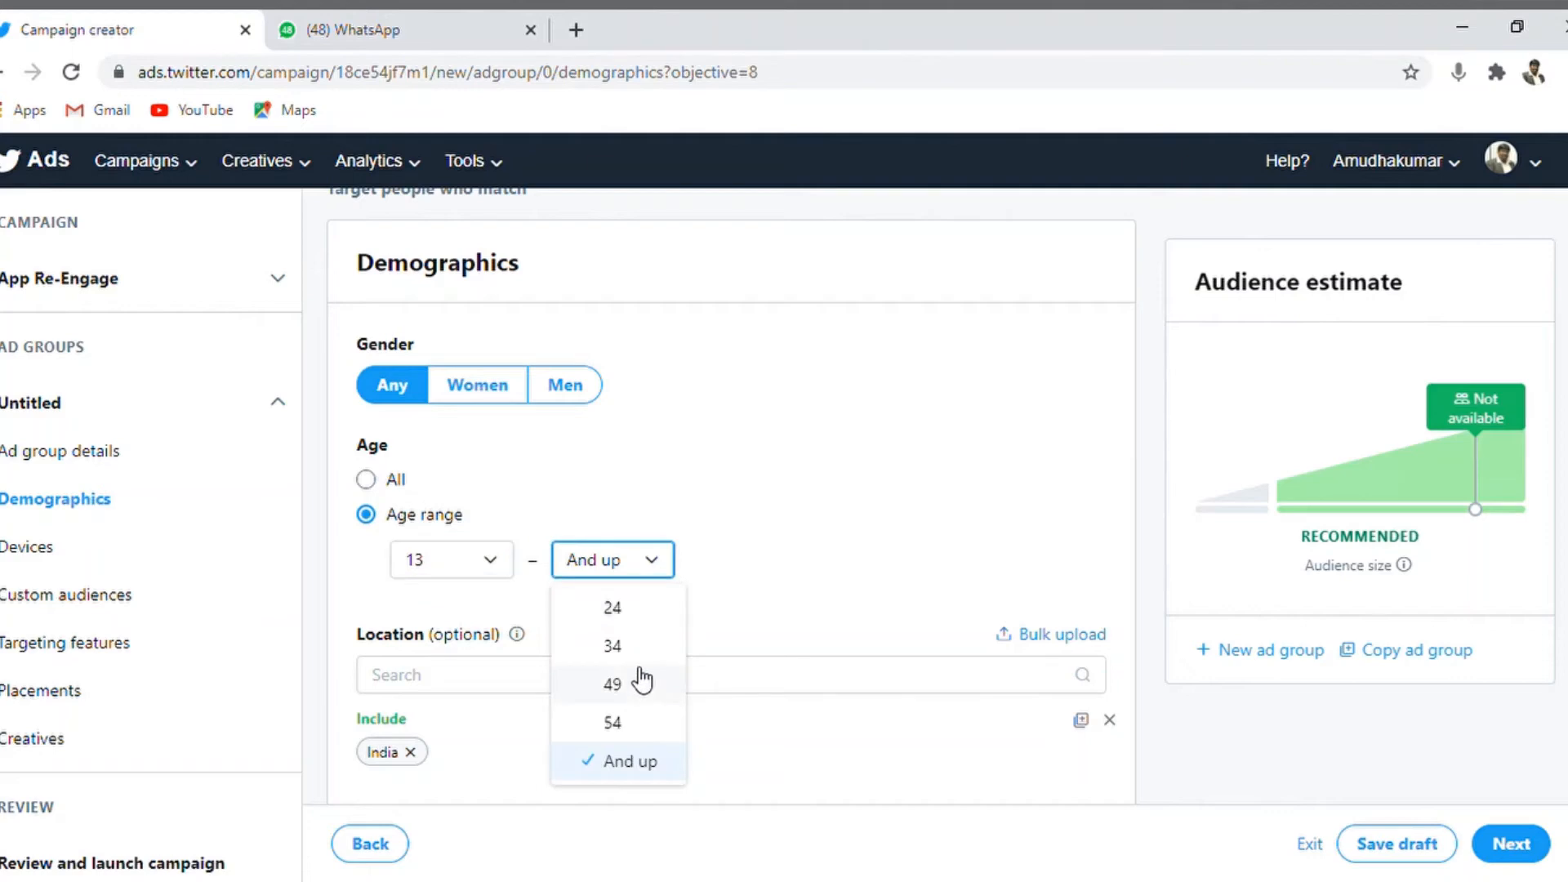
click(622, 645)
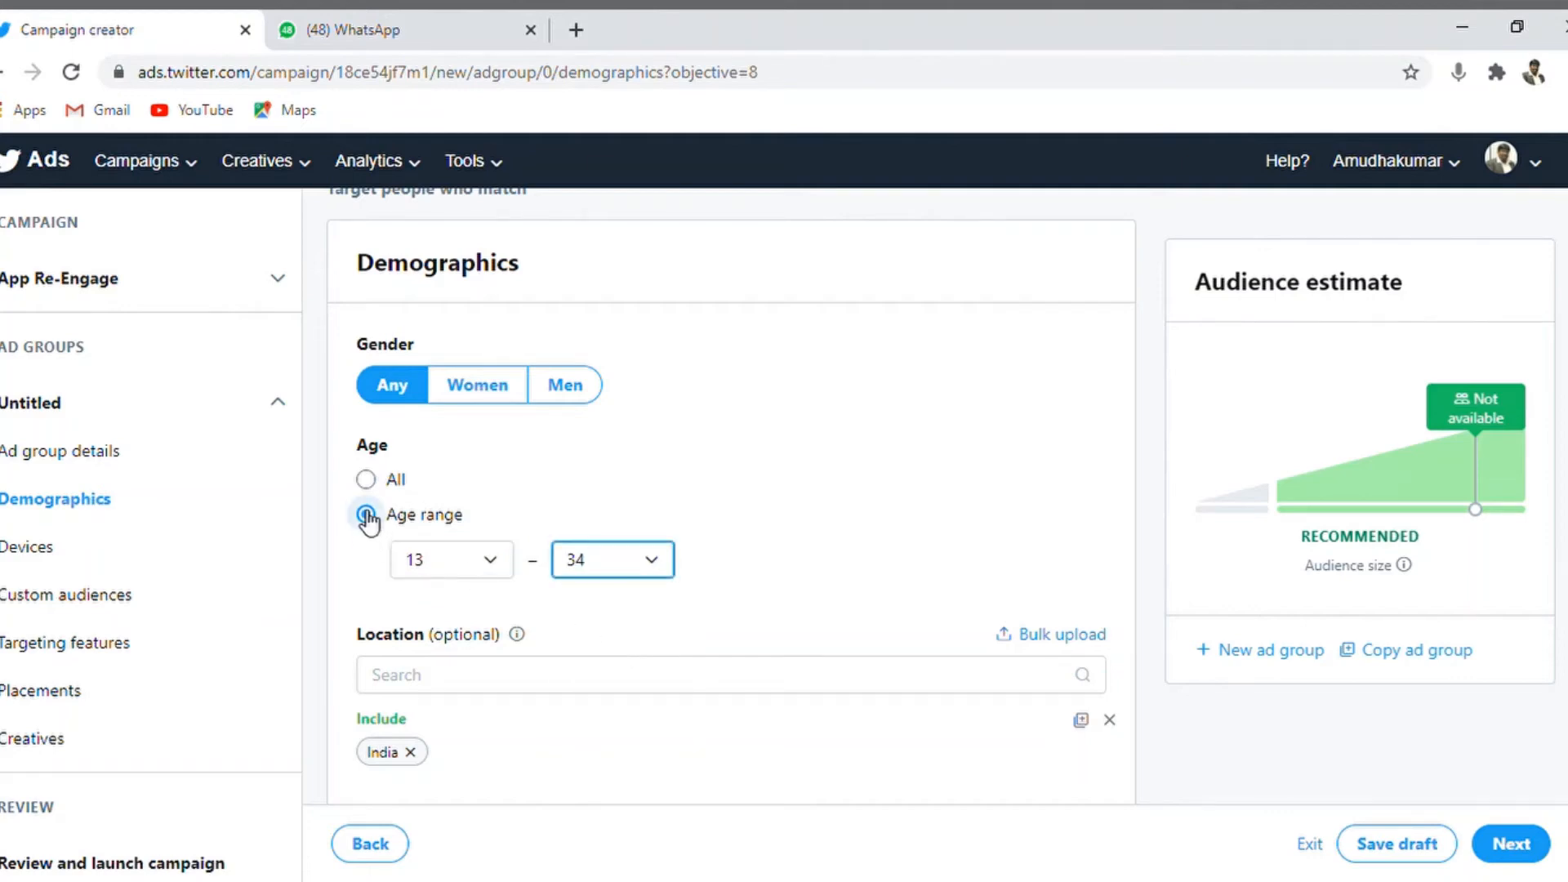
click(369, 481)
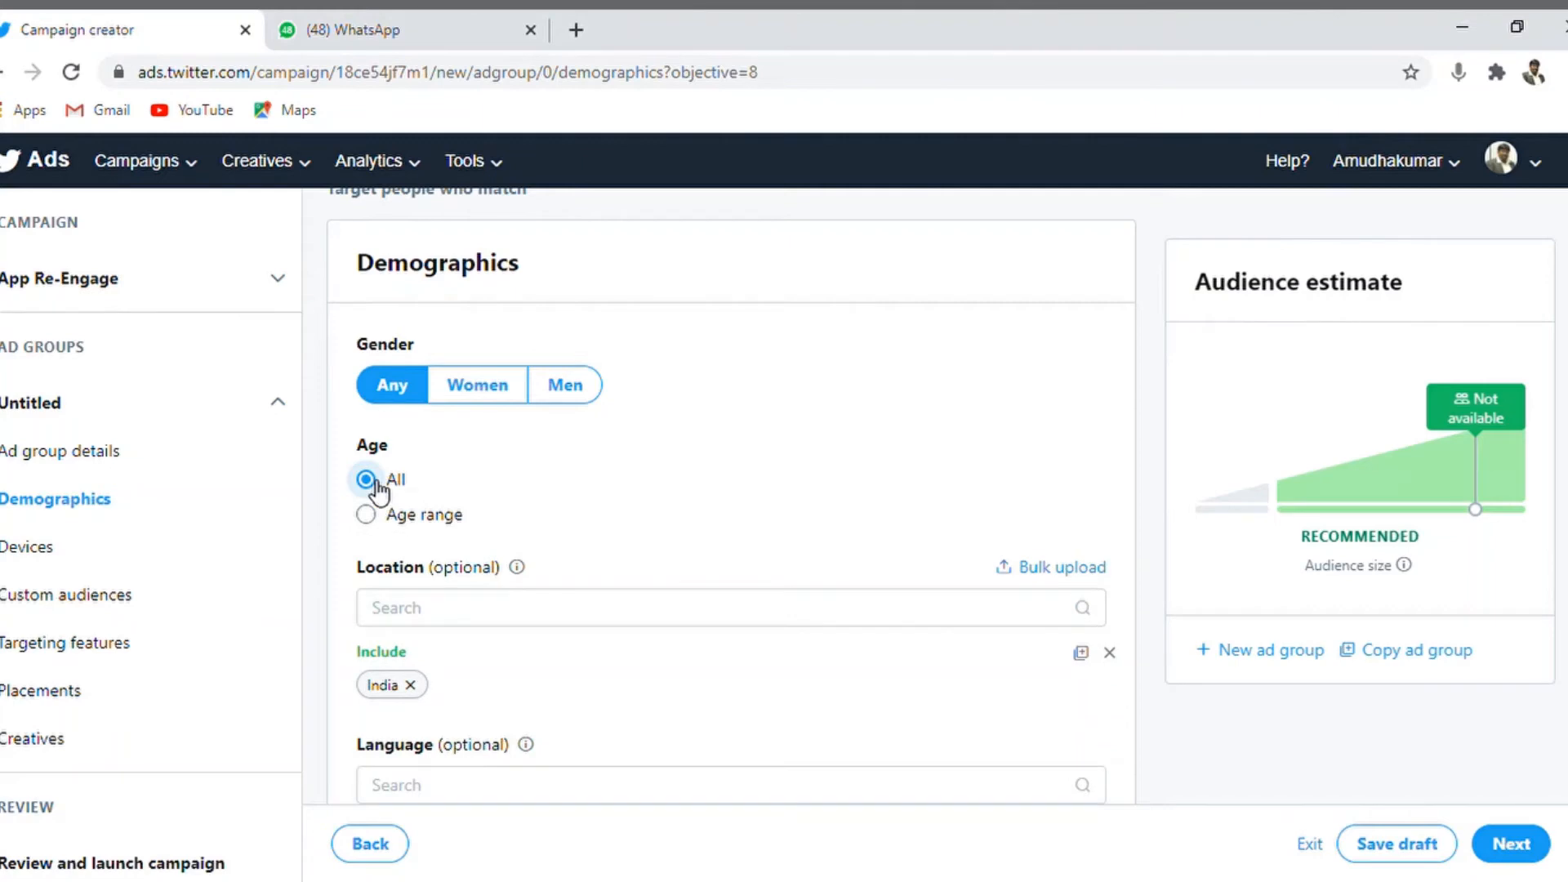
- Search the location targeting for "chennai" and clear the search
click(543, 627)
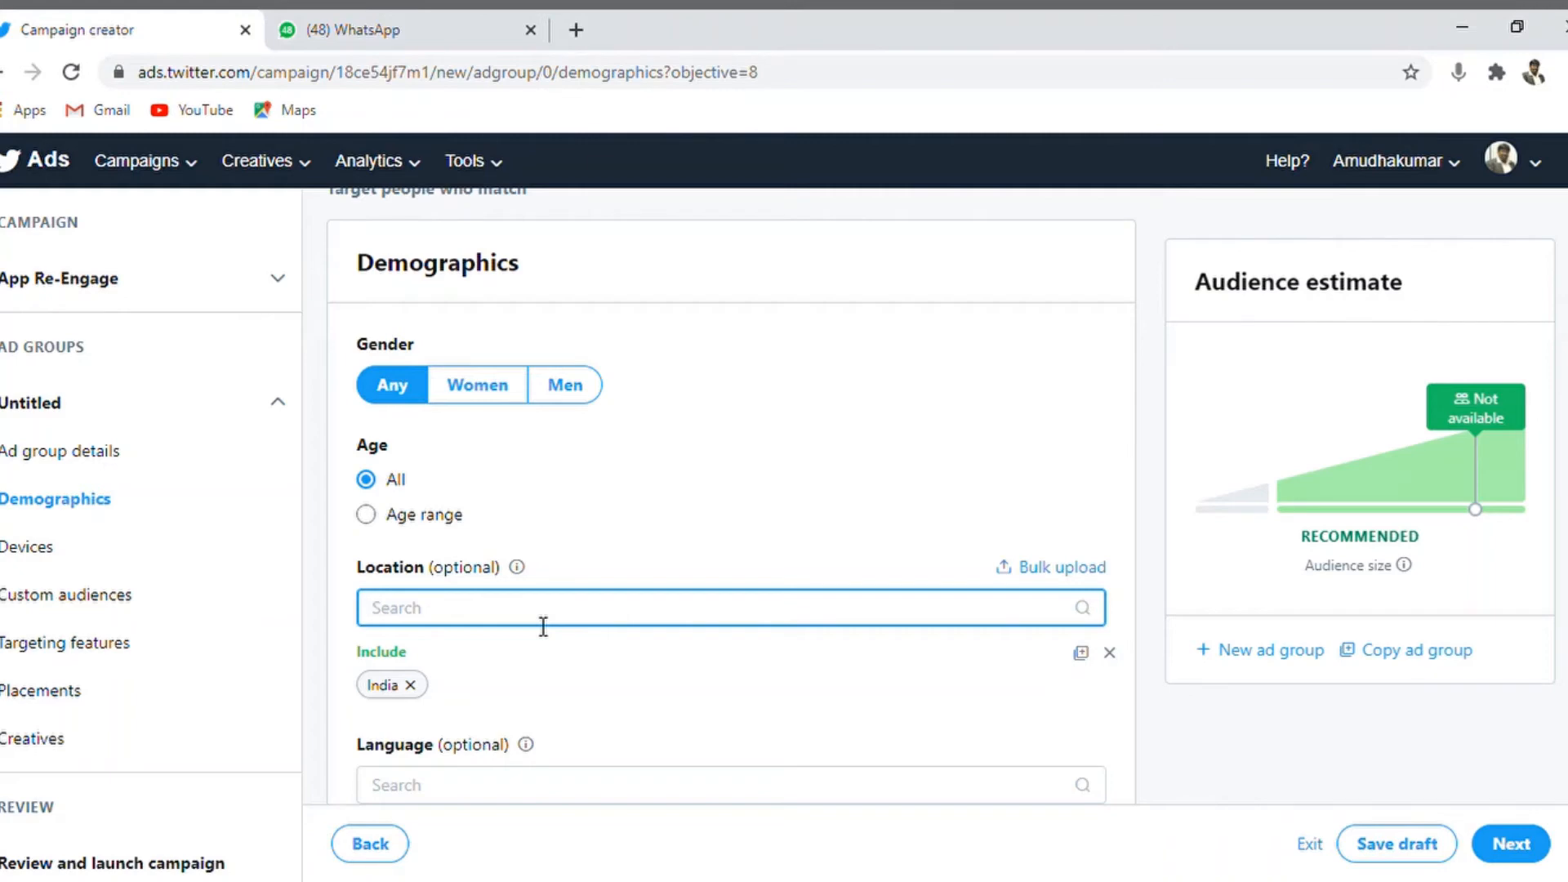
text(che)
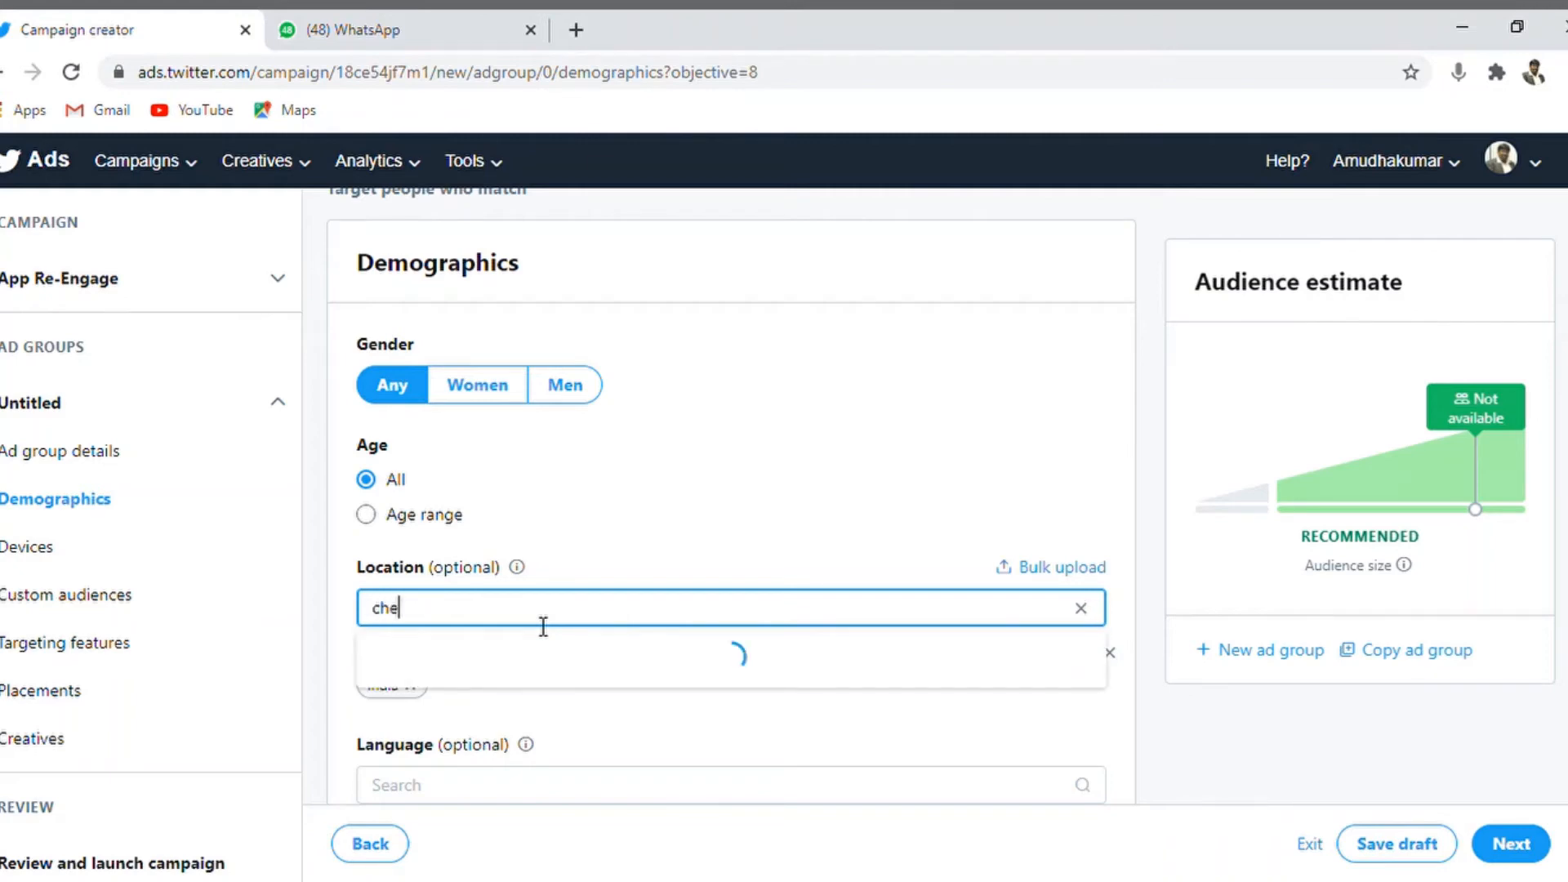
text(nnai)
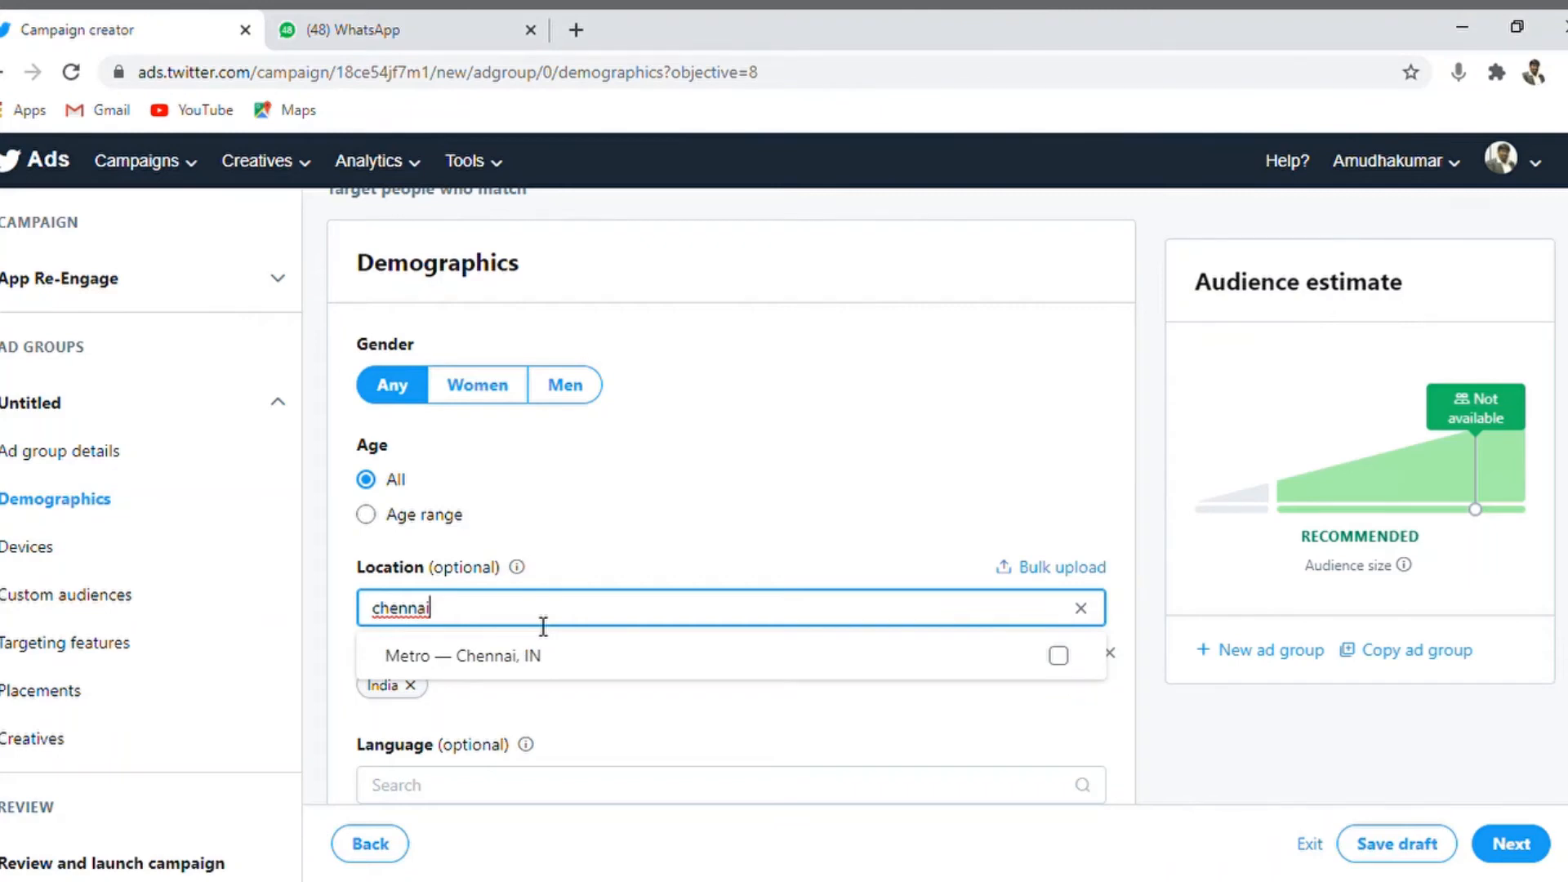
key(BackSpace)
key(BackSpace)
key(BackSpace)
key(BackSpace)
key(BackSpace)
key(BackSpace)
key(BackSpace)
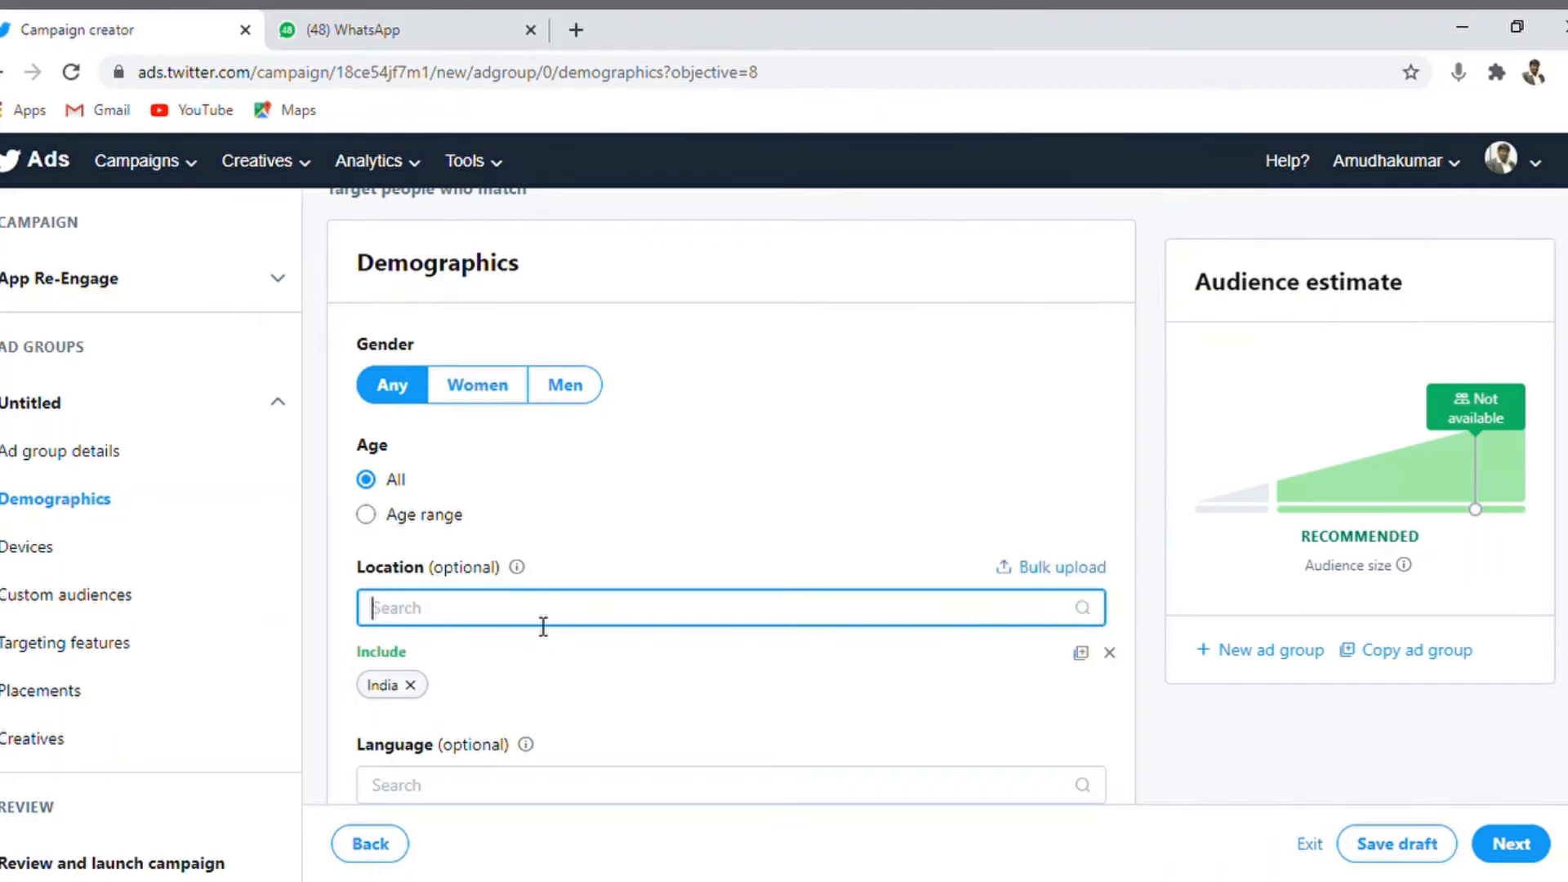
- Search the location targeting for "madurai" and "theni", and close the suggestions without selecting a location
text(madurai)
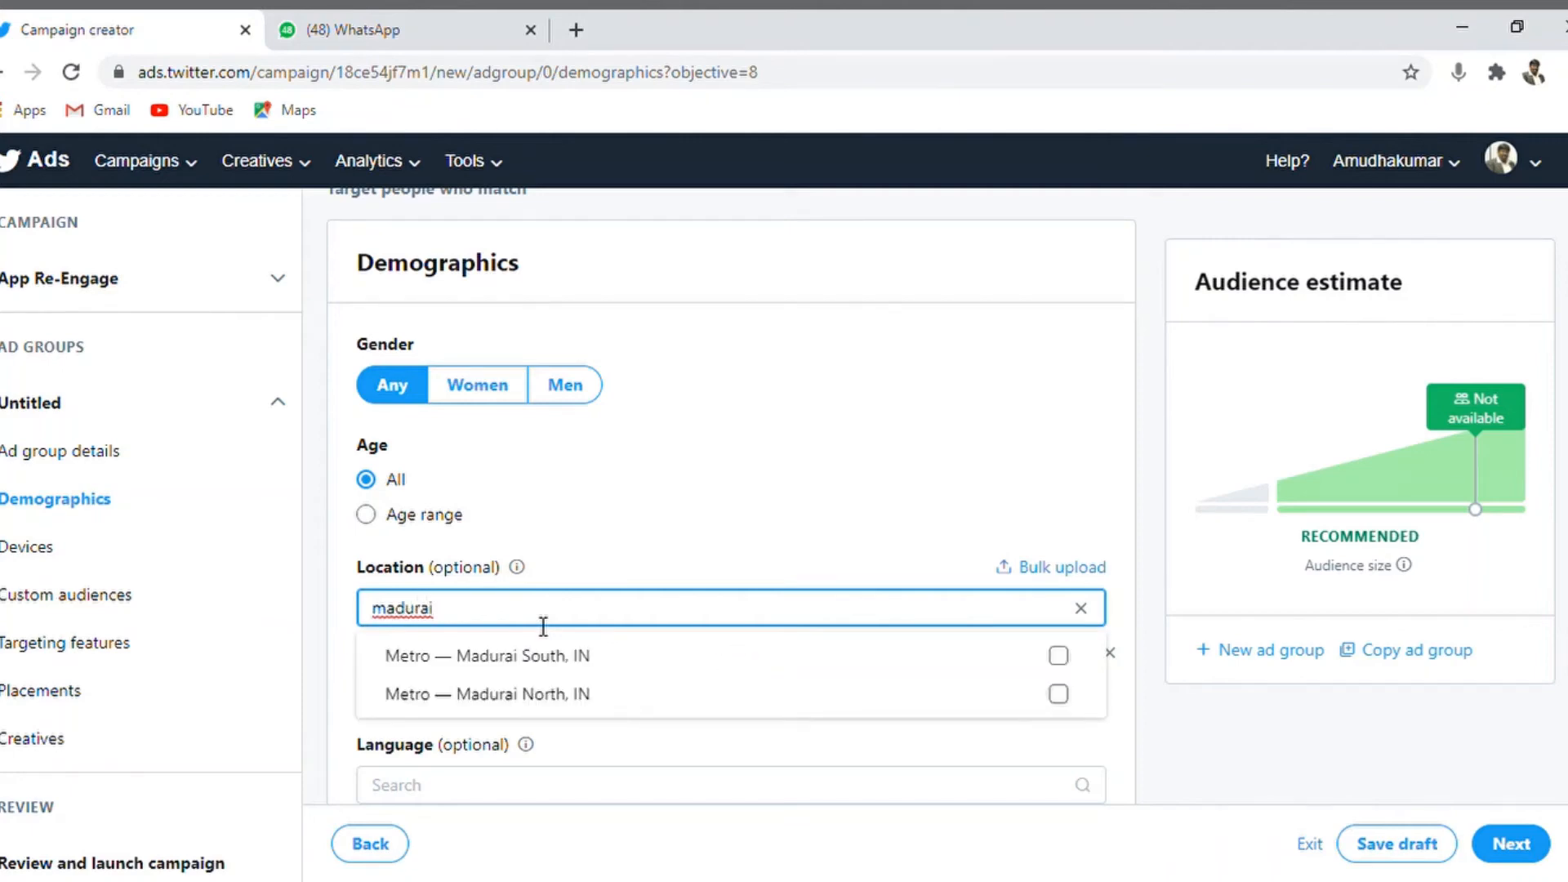
key(ctrl+a)
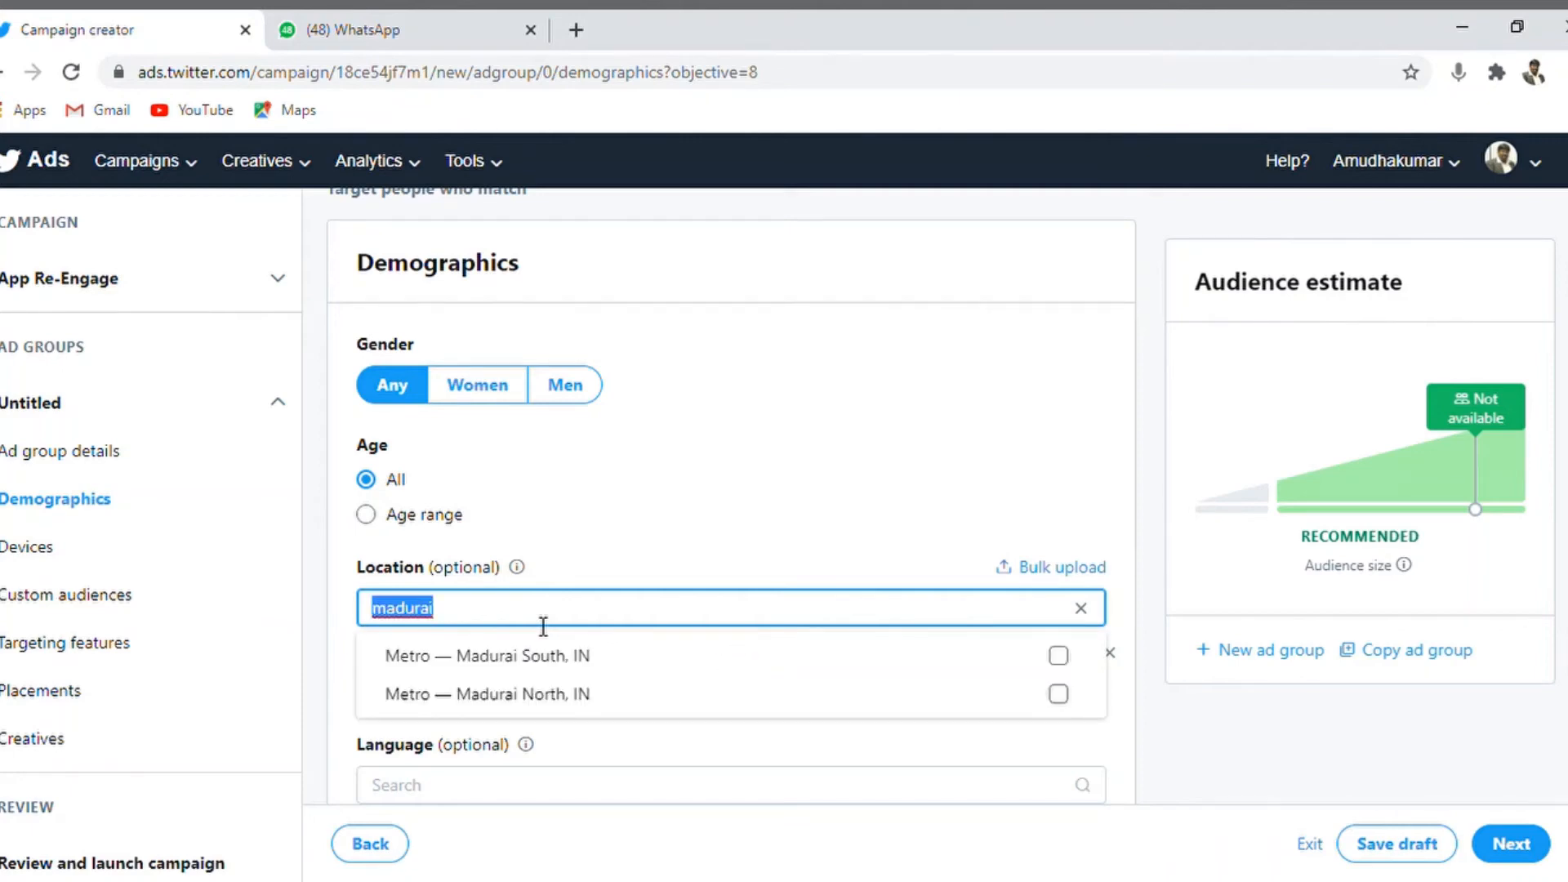
text(theni)
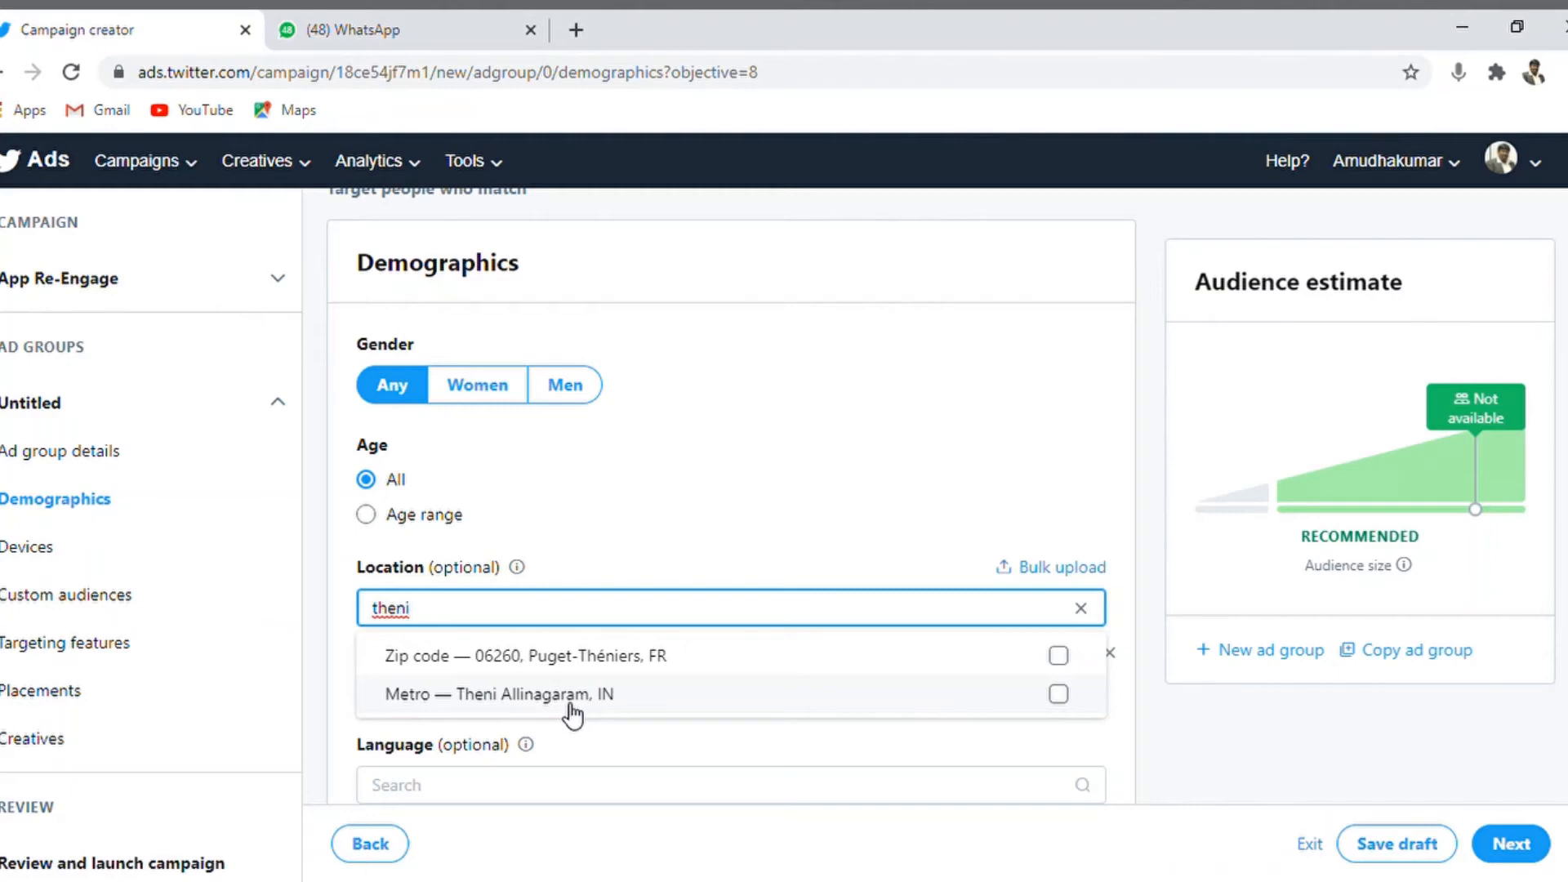
click(743, 486)
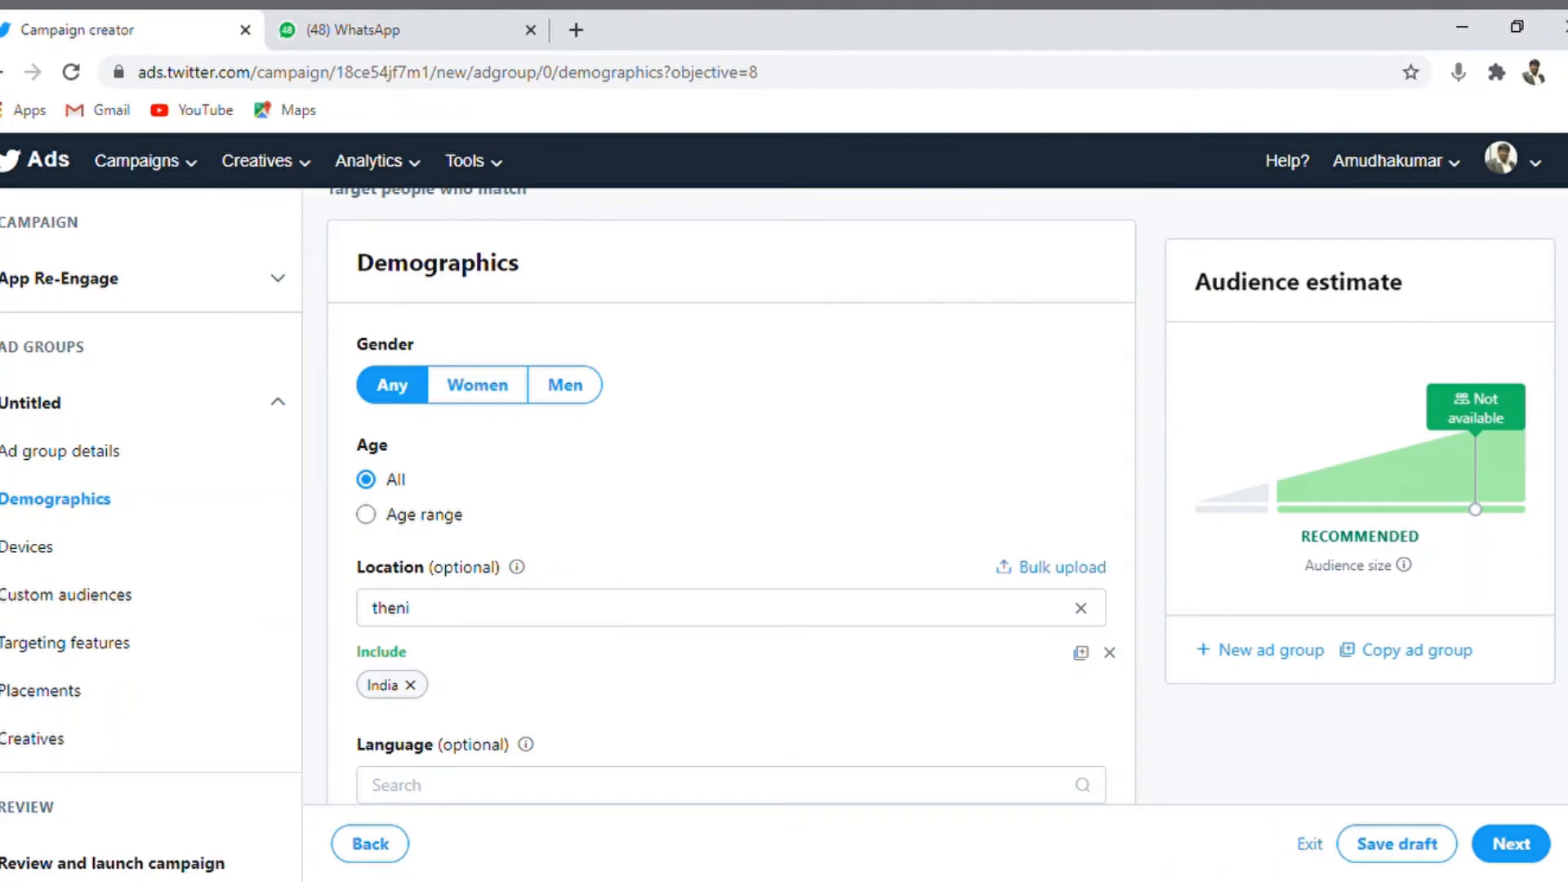
- Add Jio as a targeted carrier in the ad group's device settings
scroll(731, 490, down, 4)
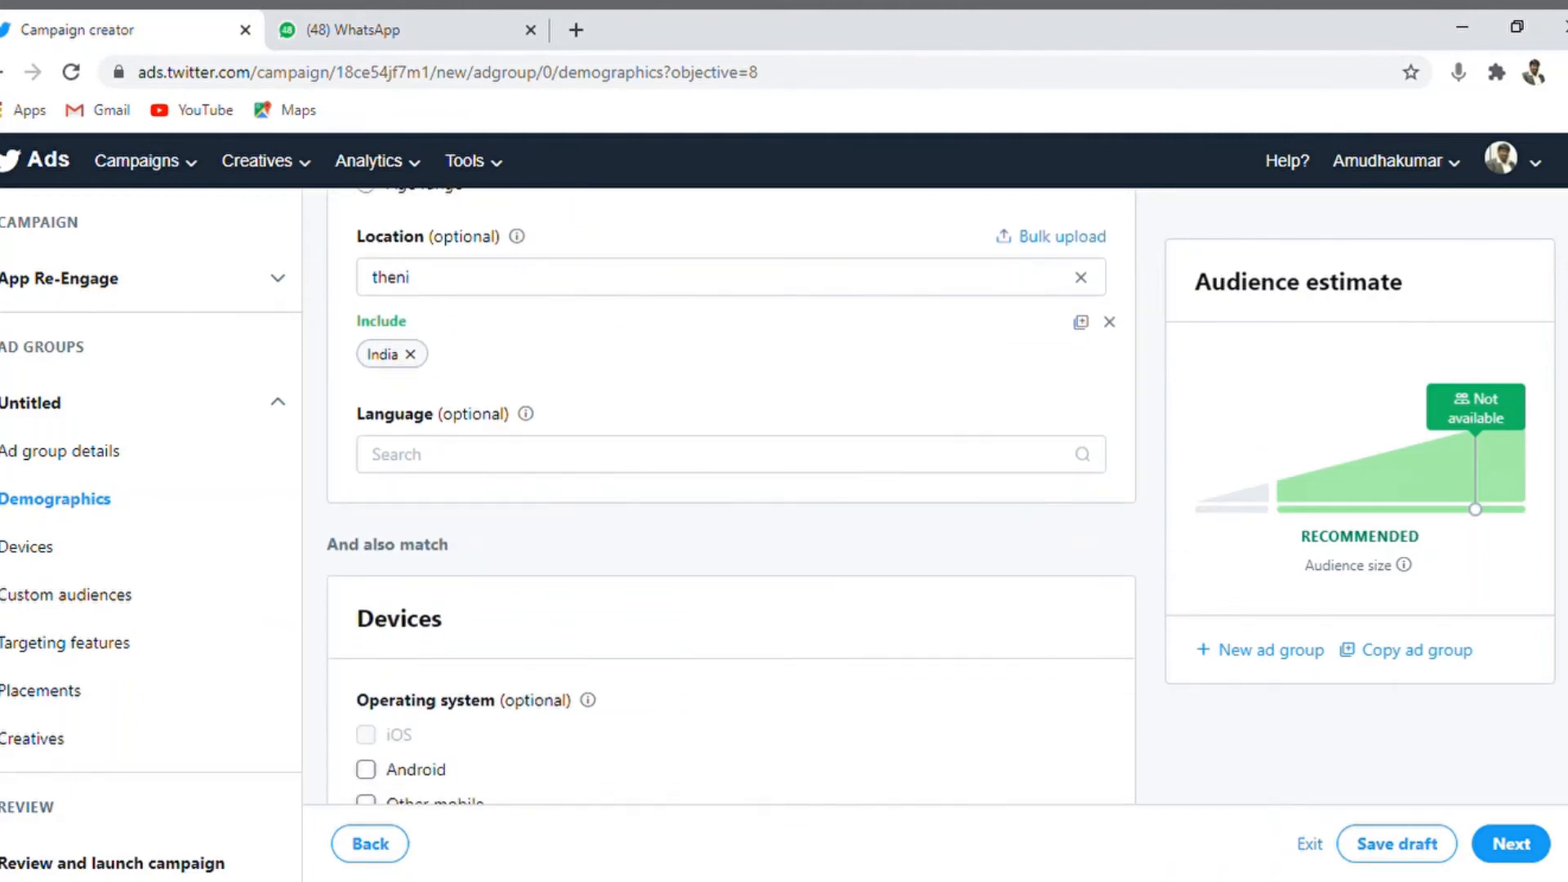
scroll(731, 490, up, 4)
scroll(731, 489, down, 2)
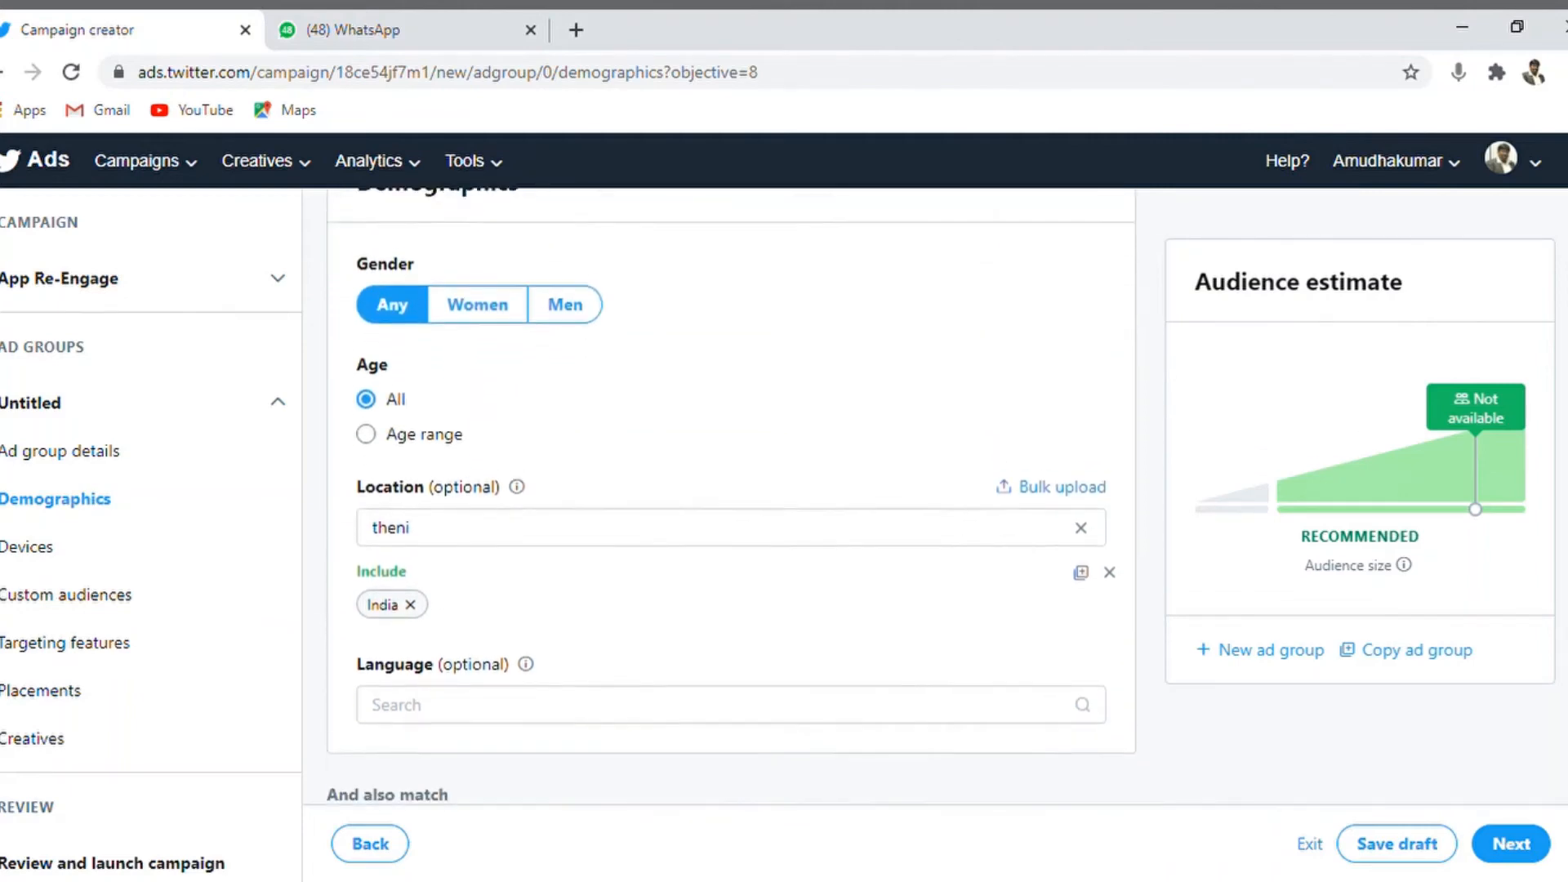
scroll(731, 489, down, 4)
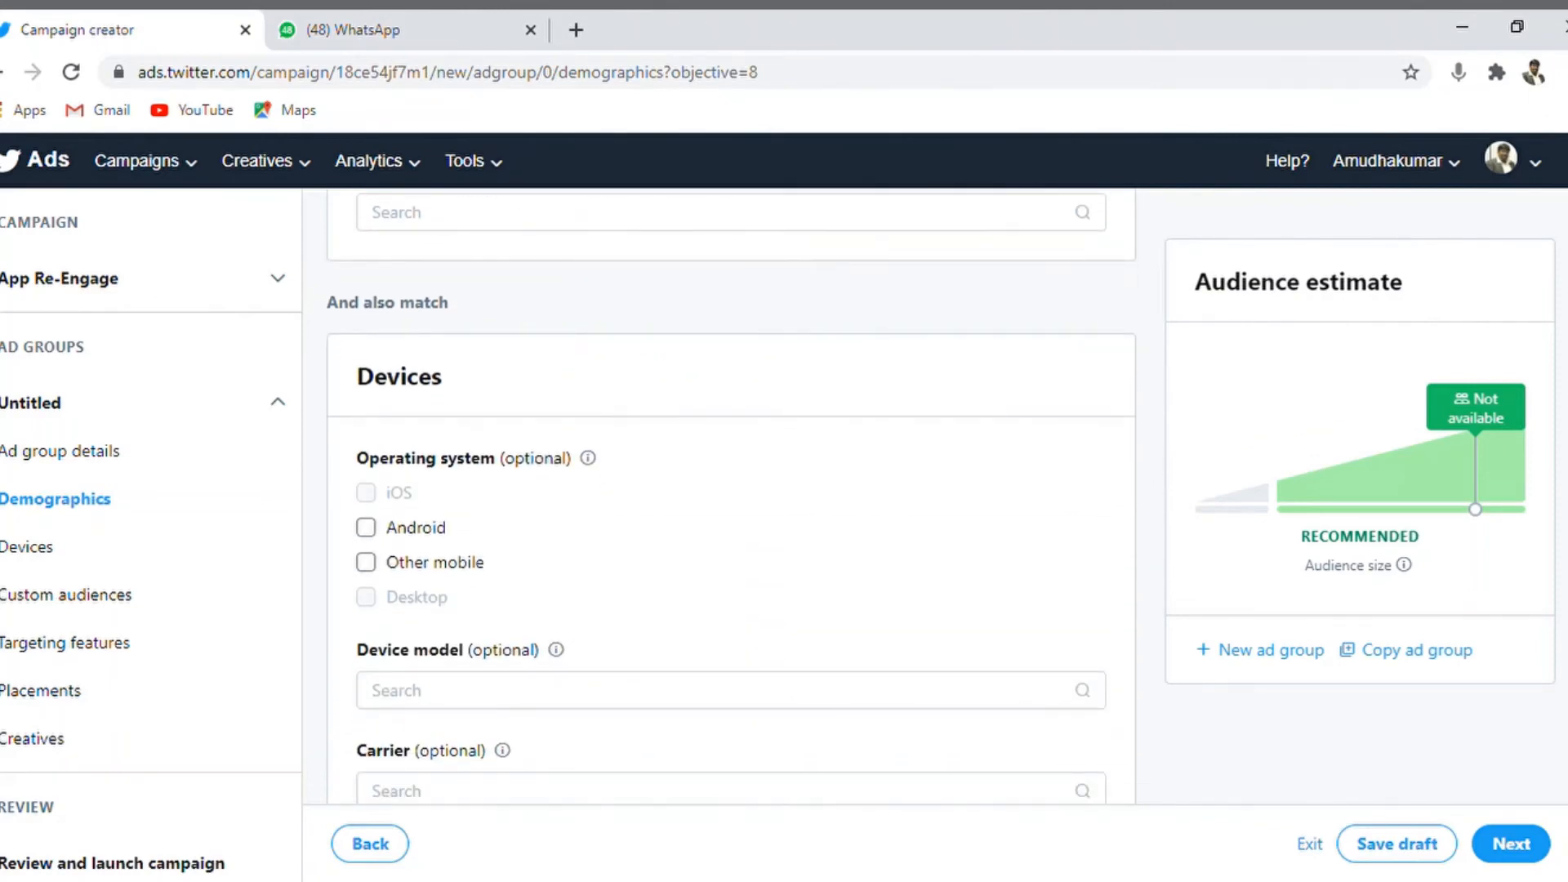
scroll(731, 490, down, 2)
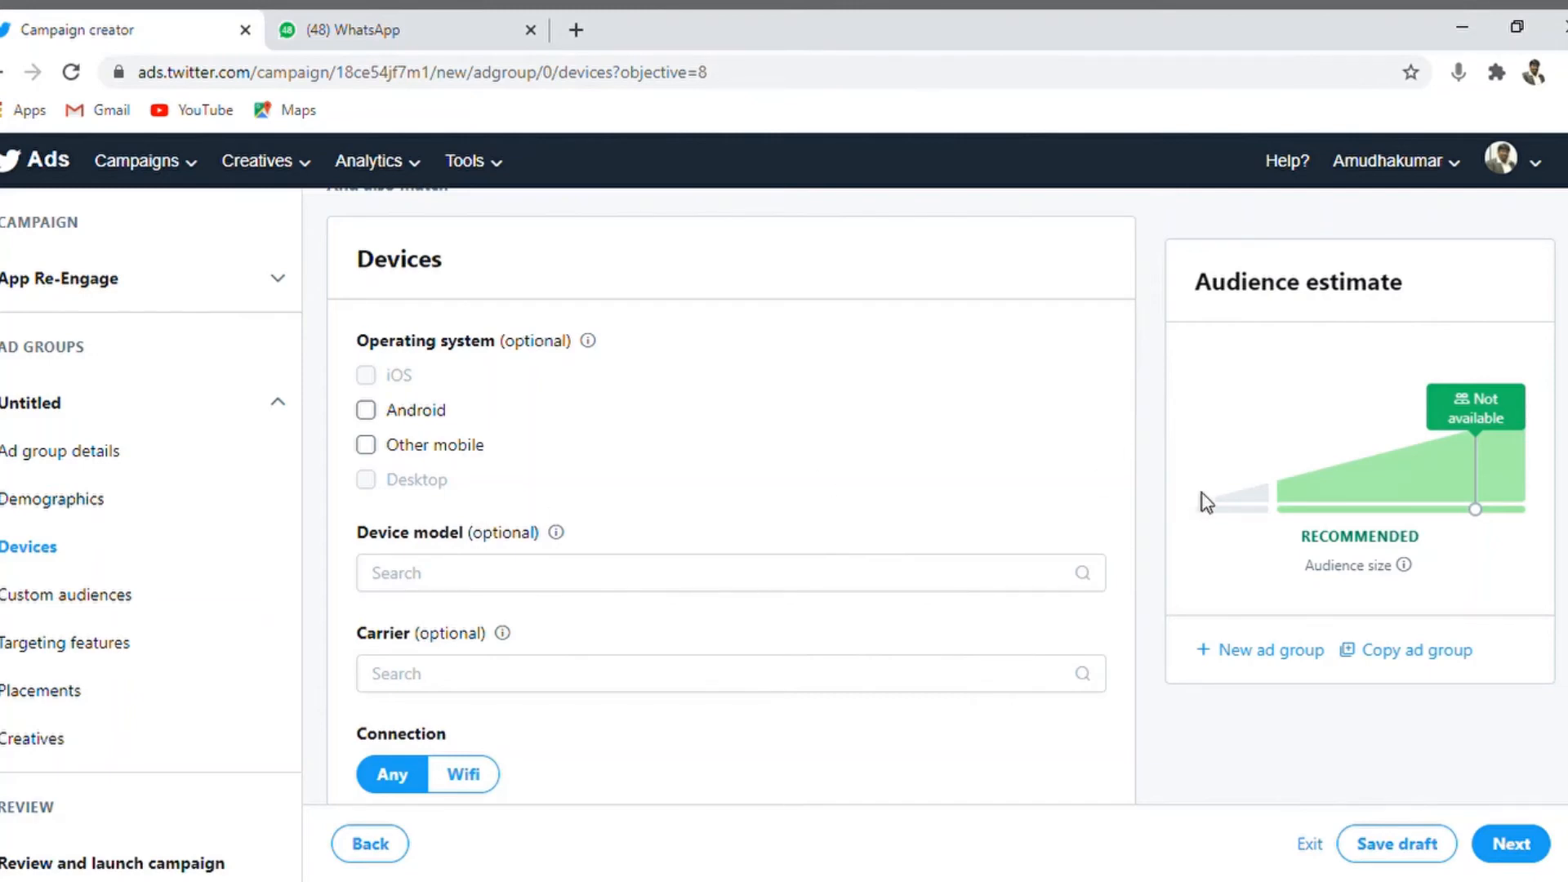
scroll(730, 490, down, 2)
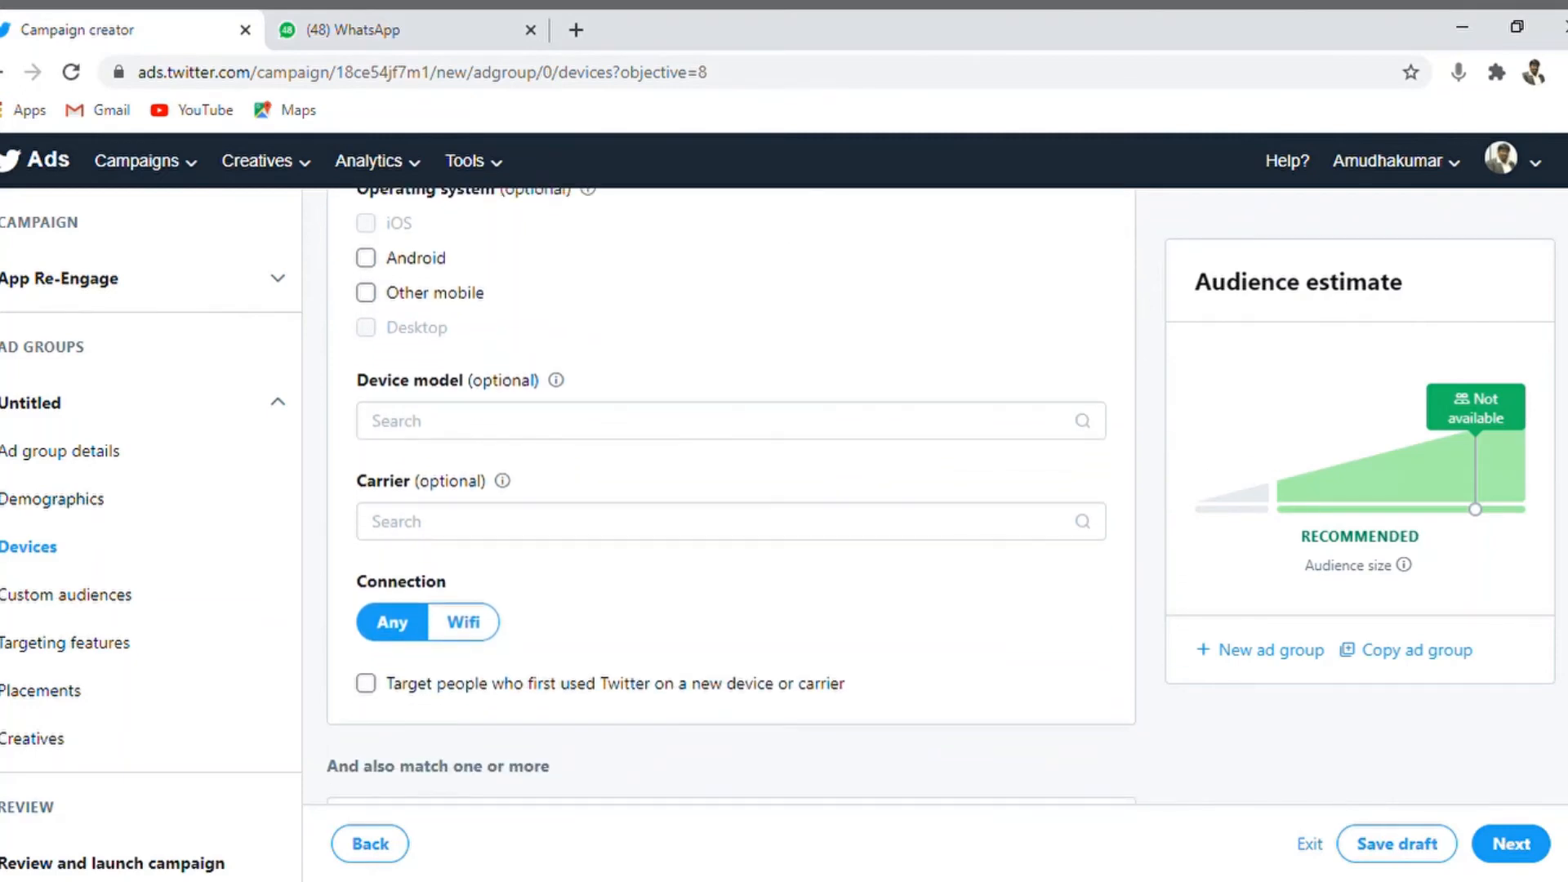
scroll(731, 490, down, 2)
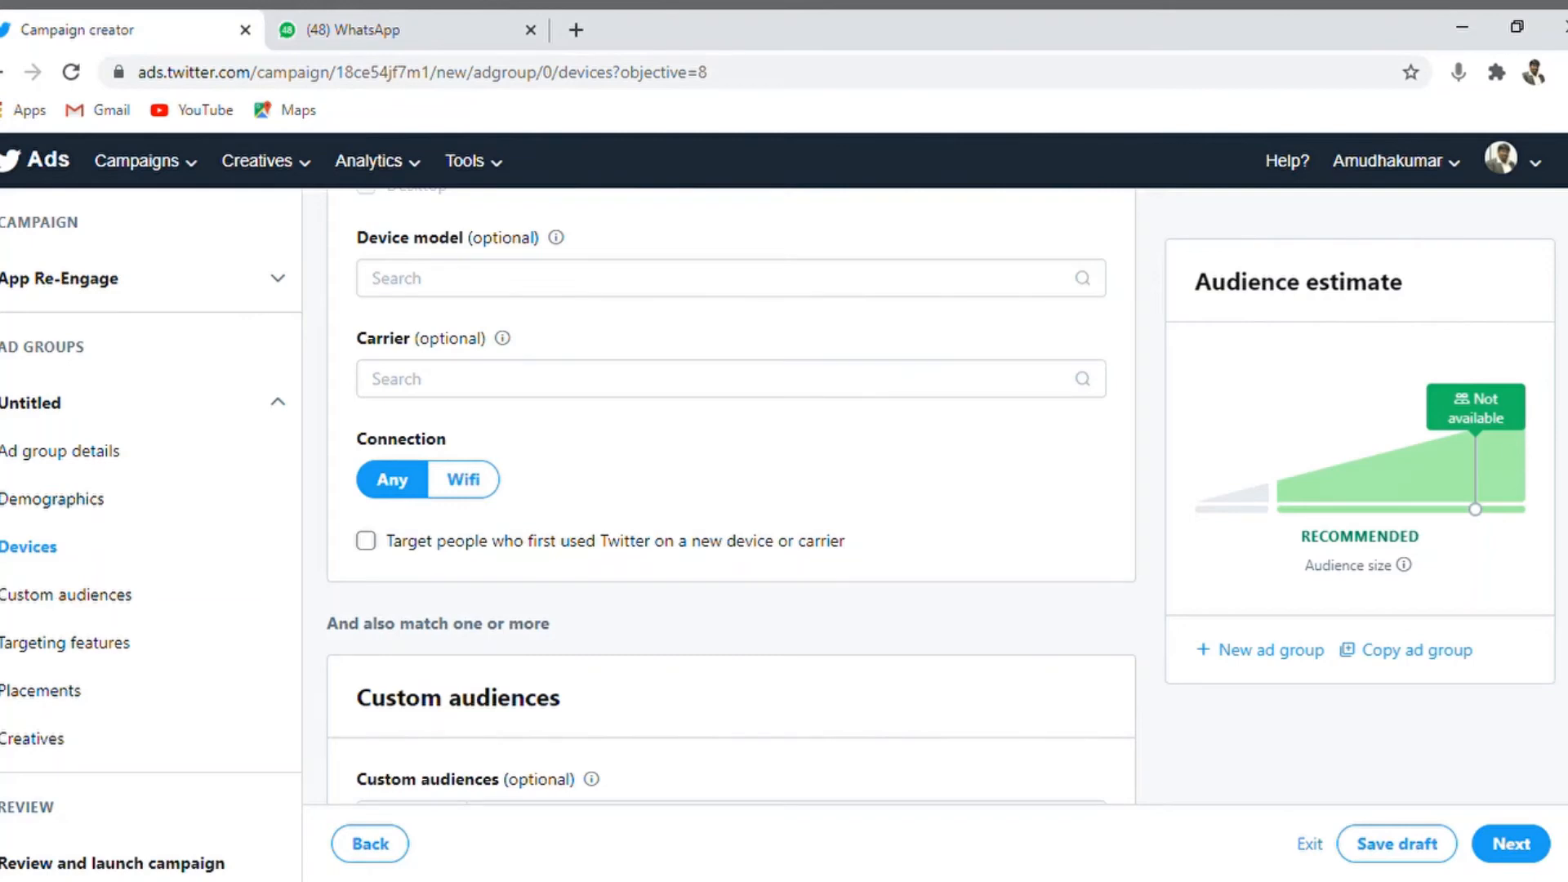
click(469, 398)
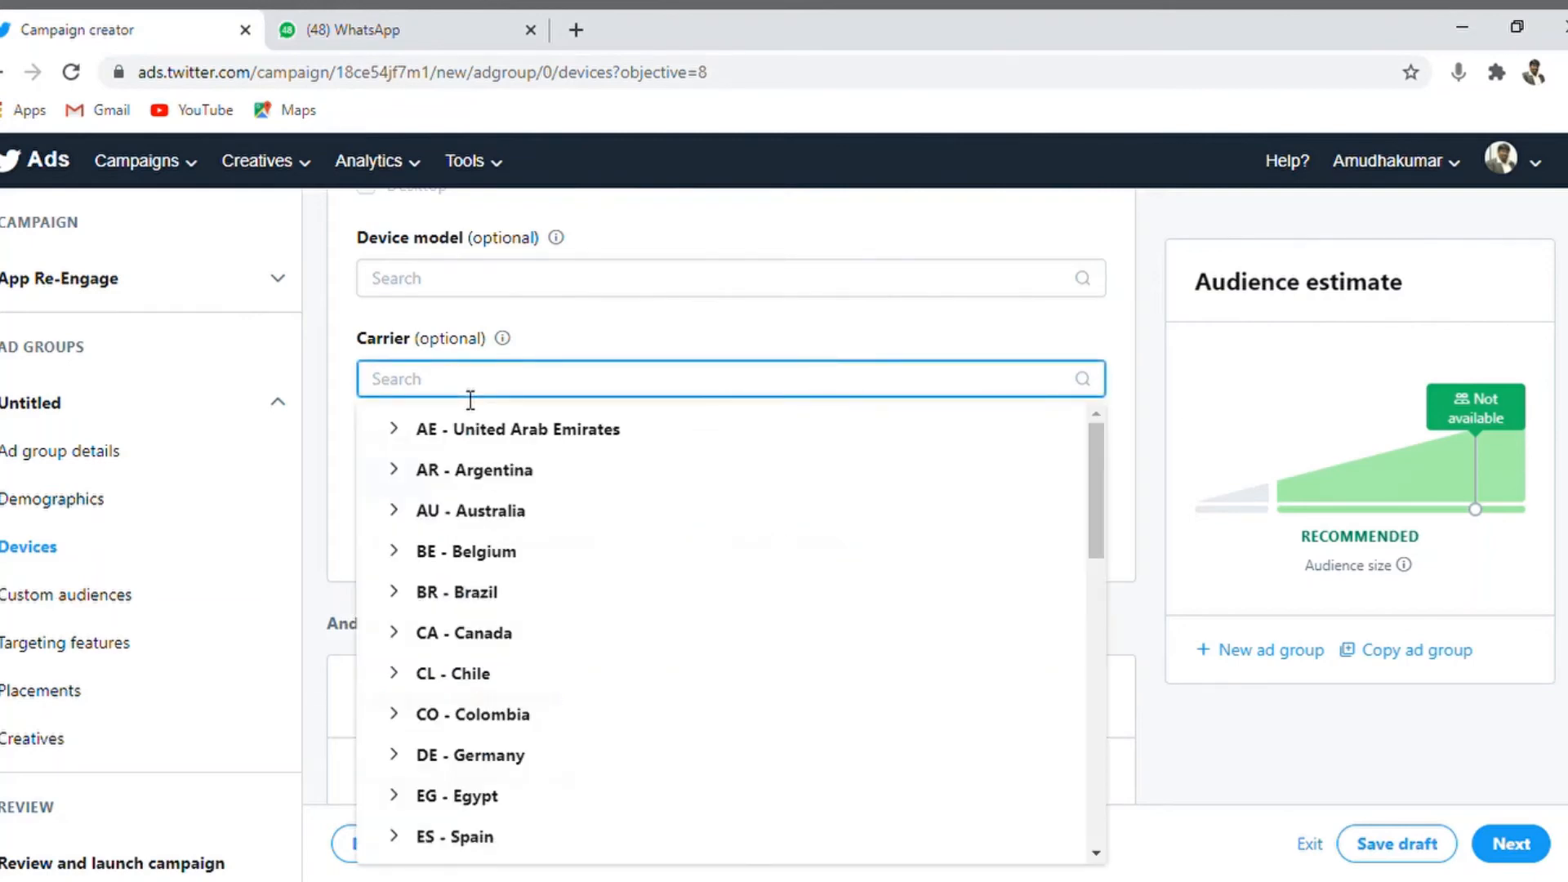
text(jio)
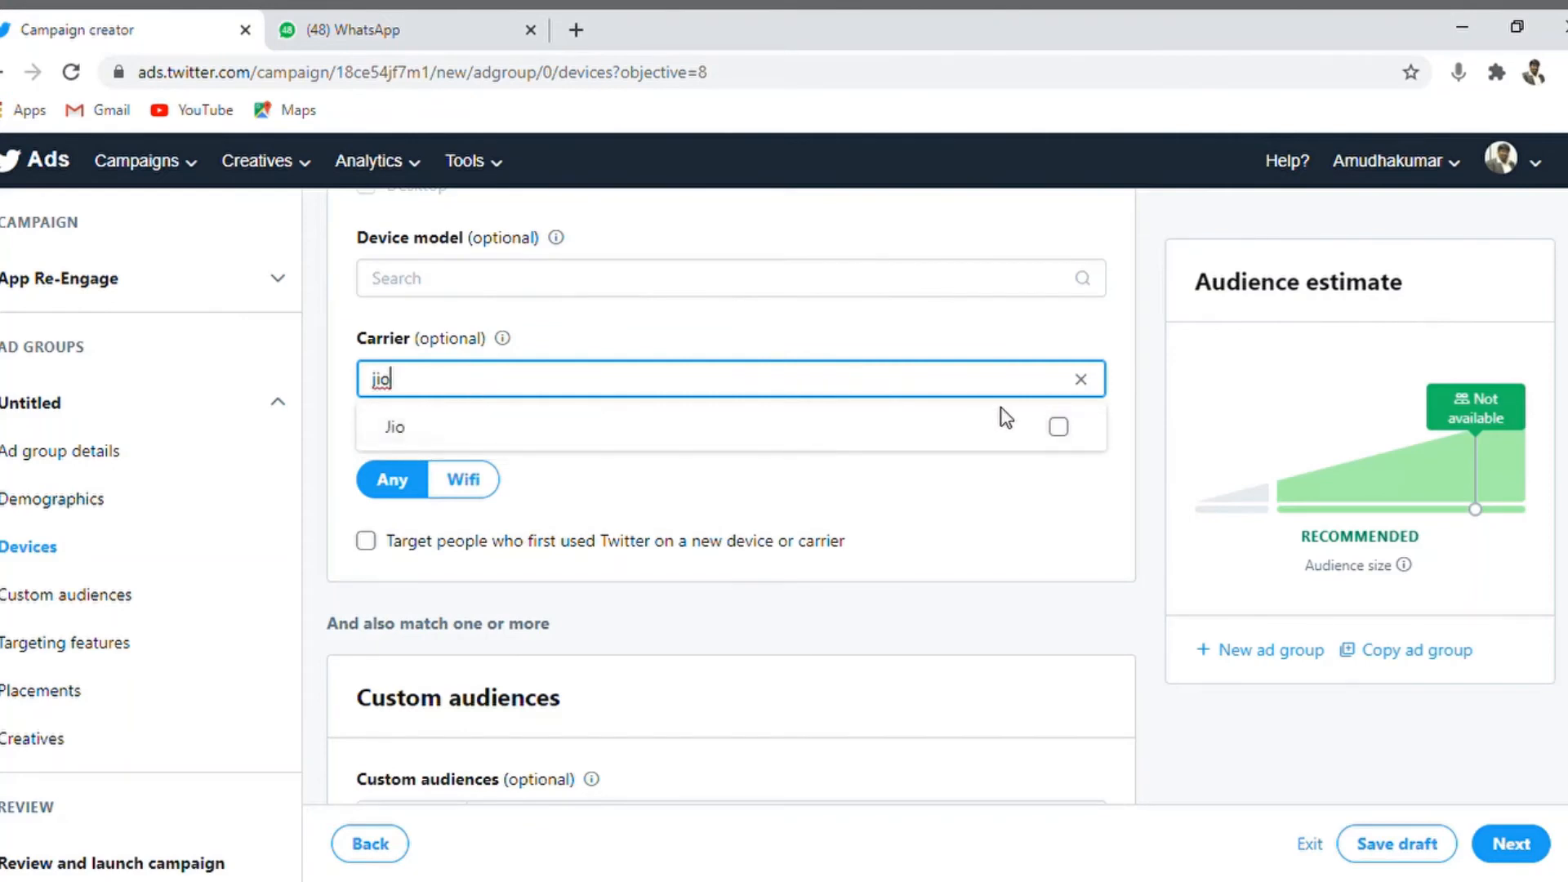
click(1059, 427)
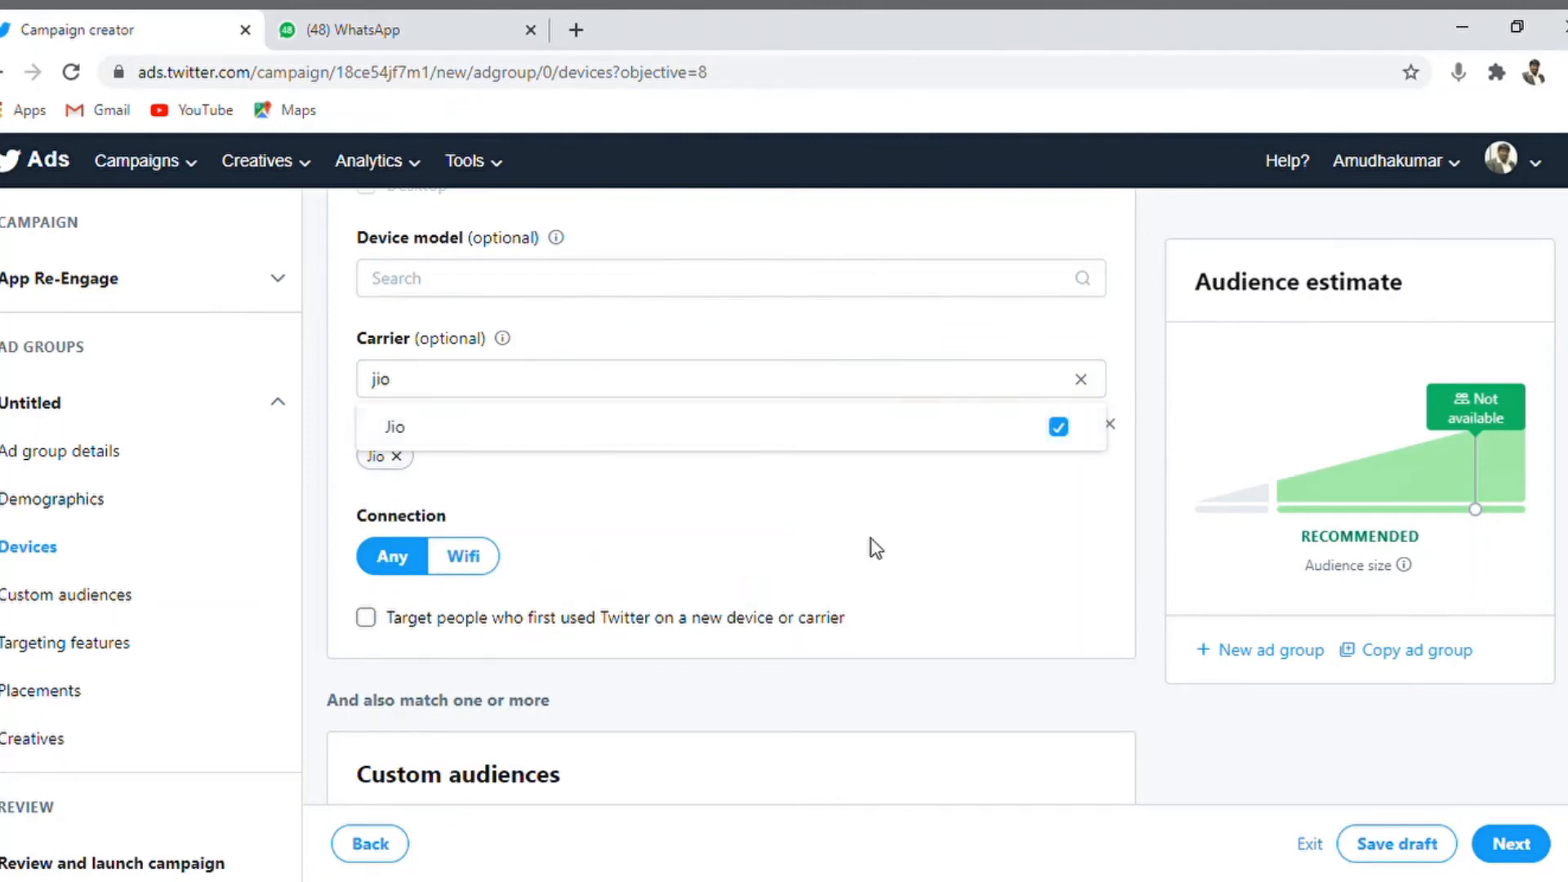
- Look over the connection and custom audiences settings and the targeting features of the ad group
scroll(731, 490, down, 3)
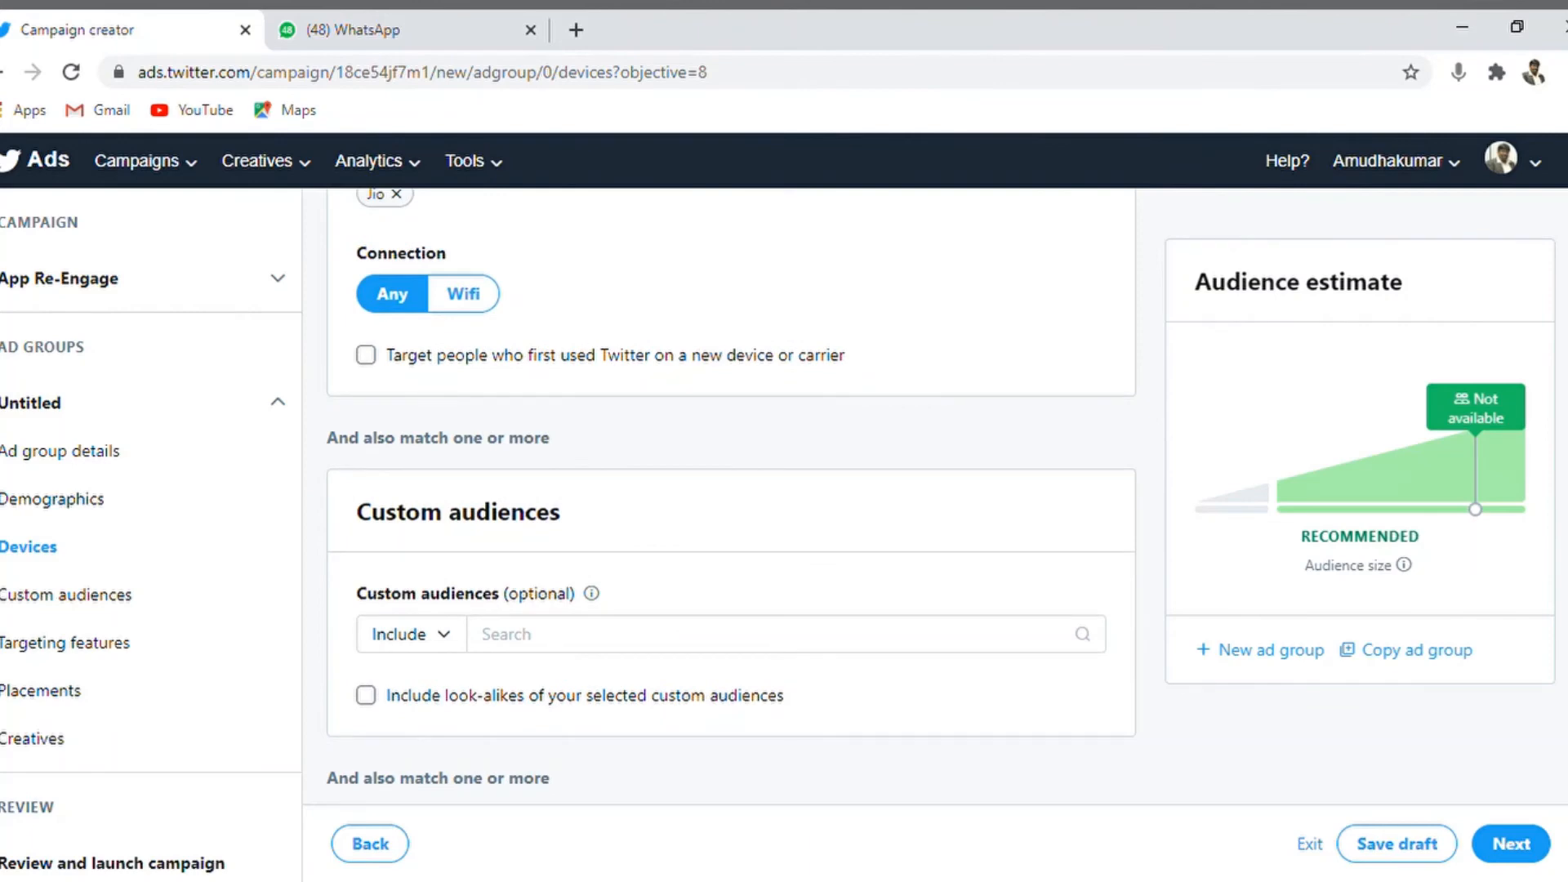
scroll(731, 489, down, 3)
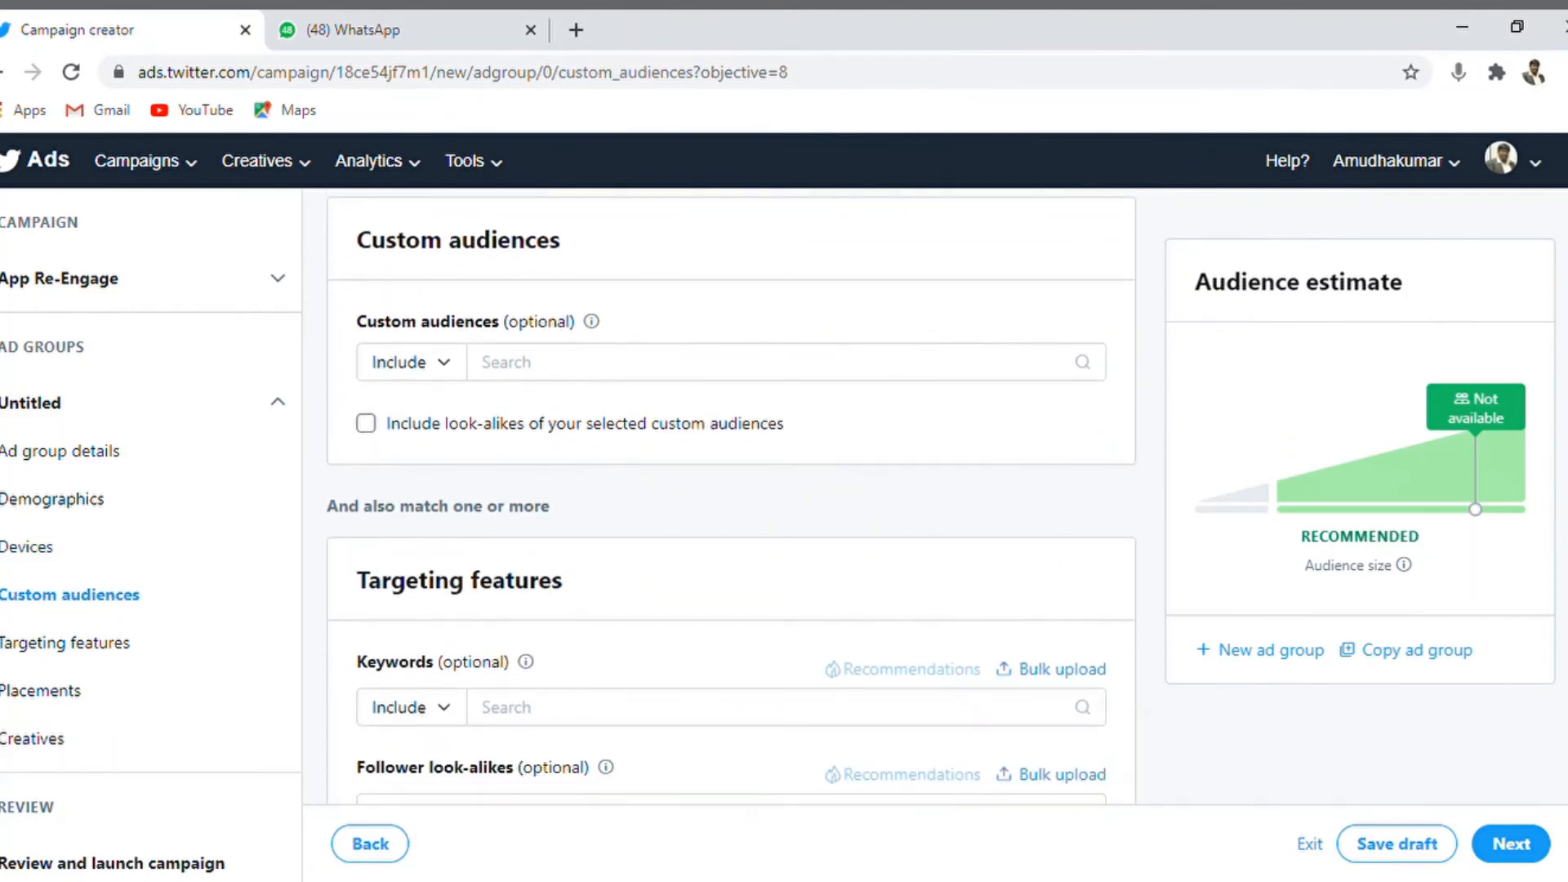
scroll(730, 495, up, 1)
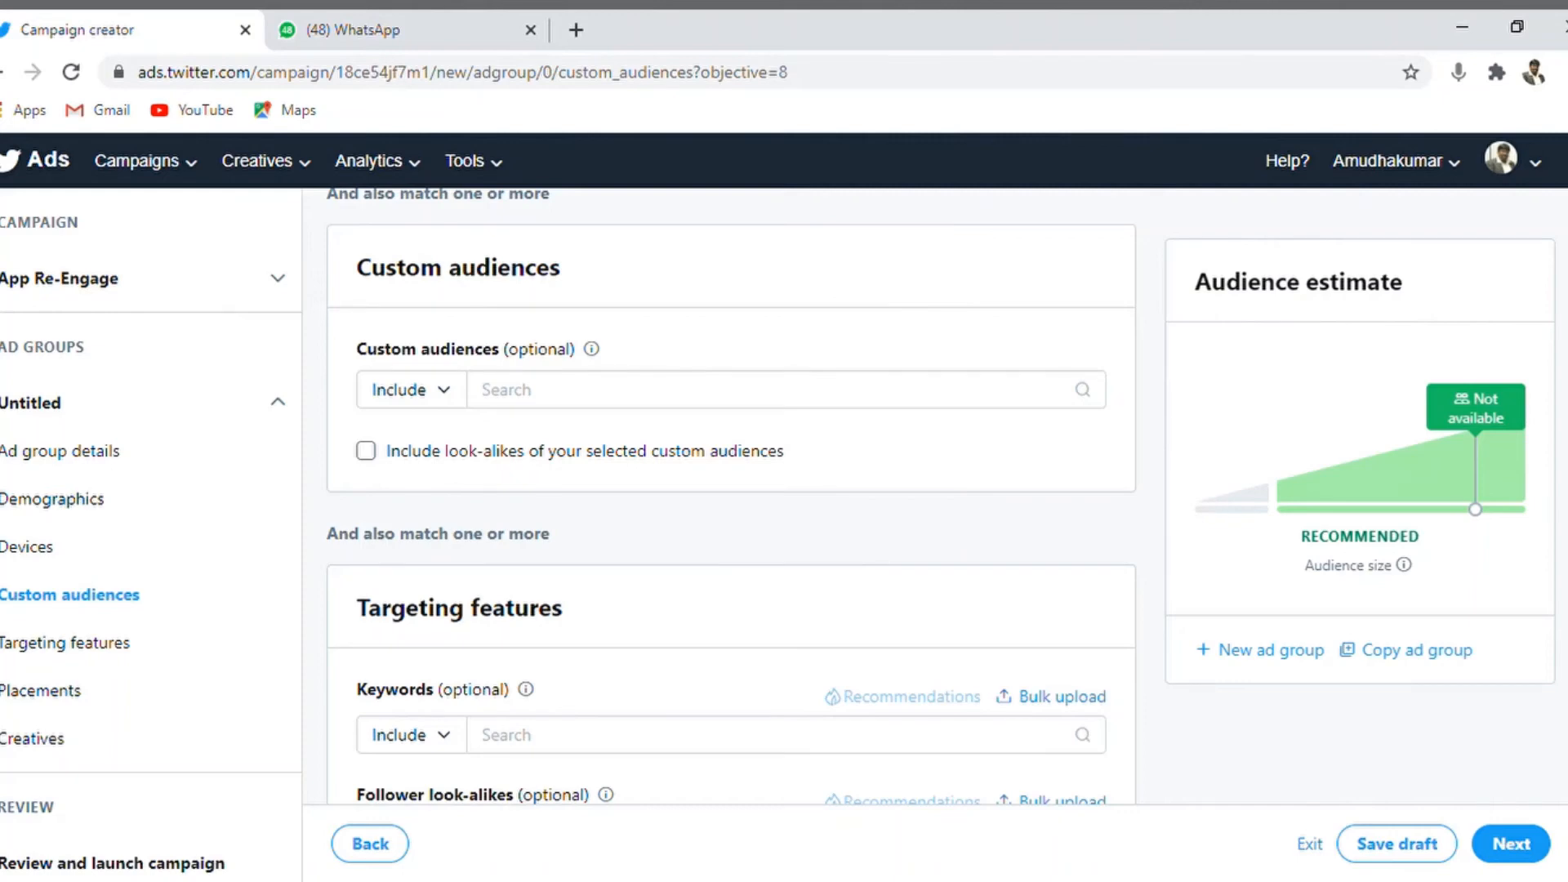
scroll(731, 496, down, 4)
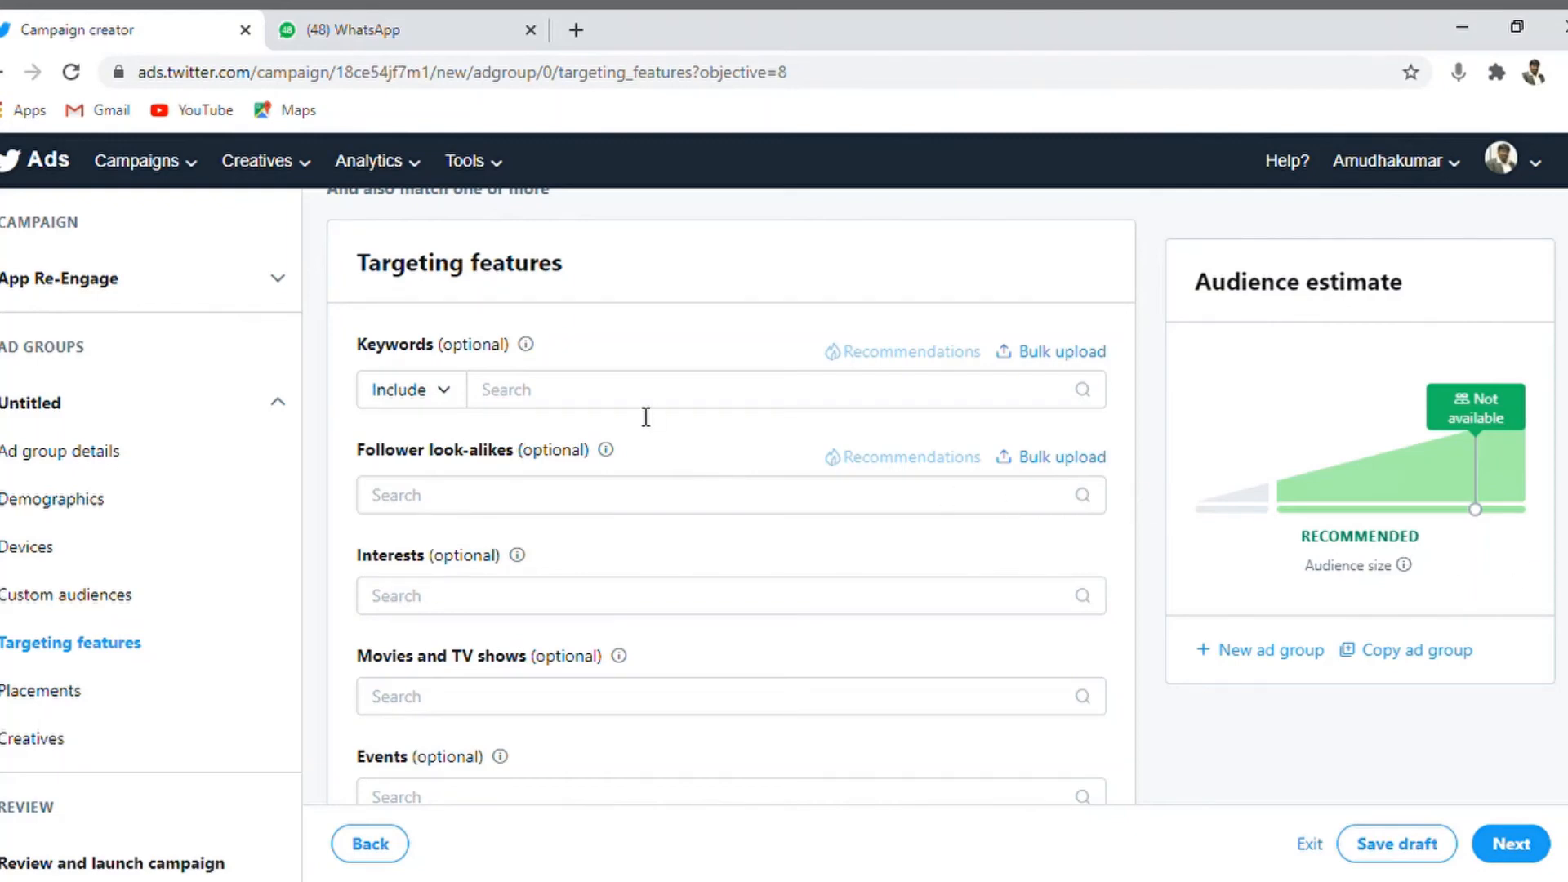
- Include "whatsapp" as a keyword in the ad group's targeting features
click(576, 401)
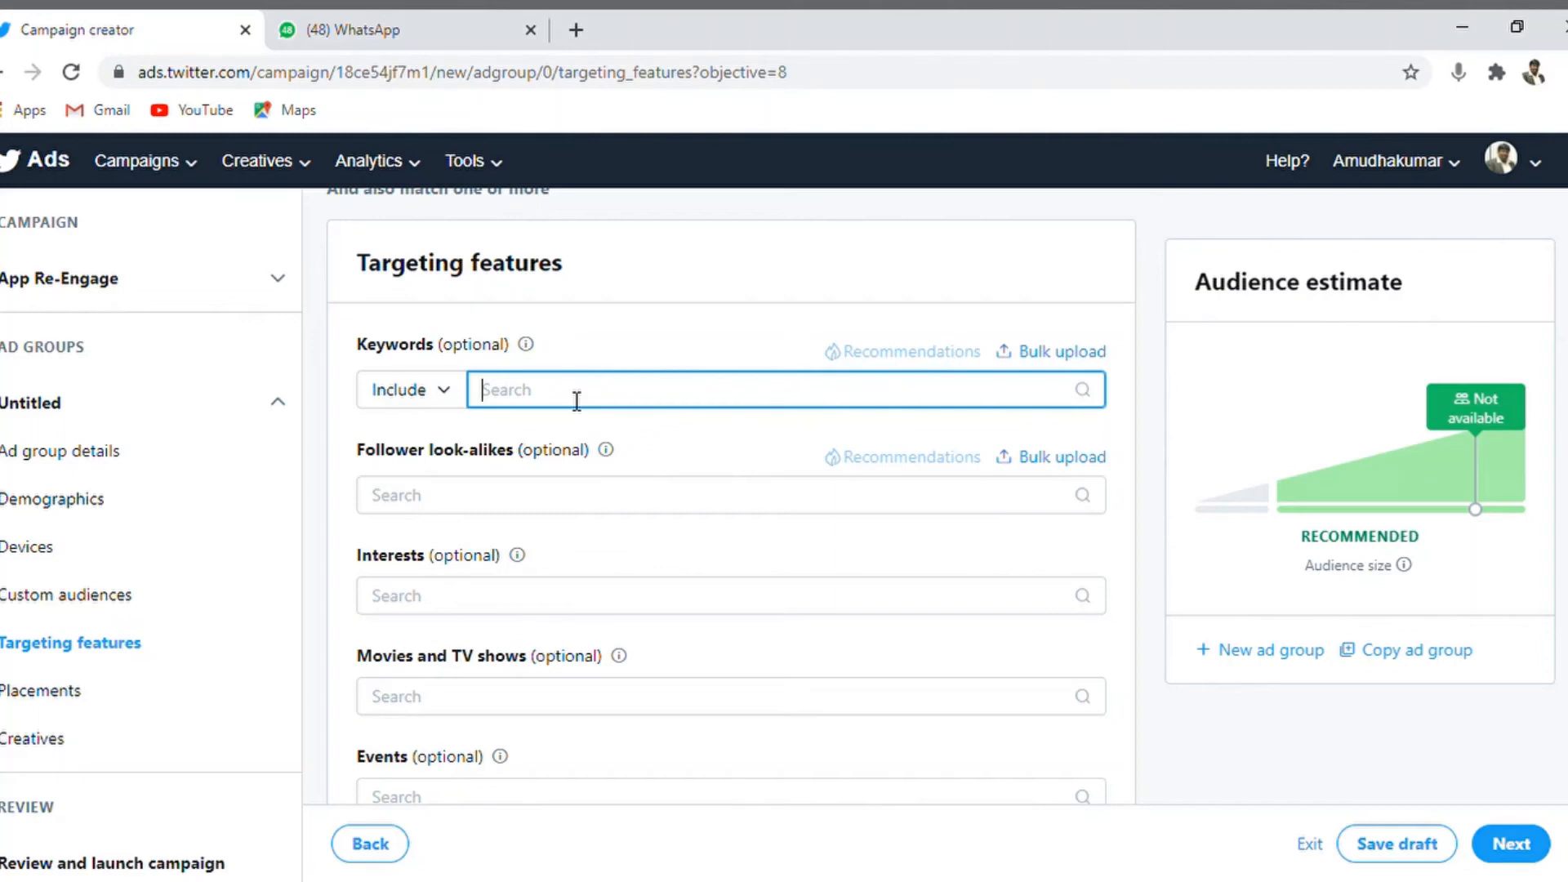
text(whatsapp)
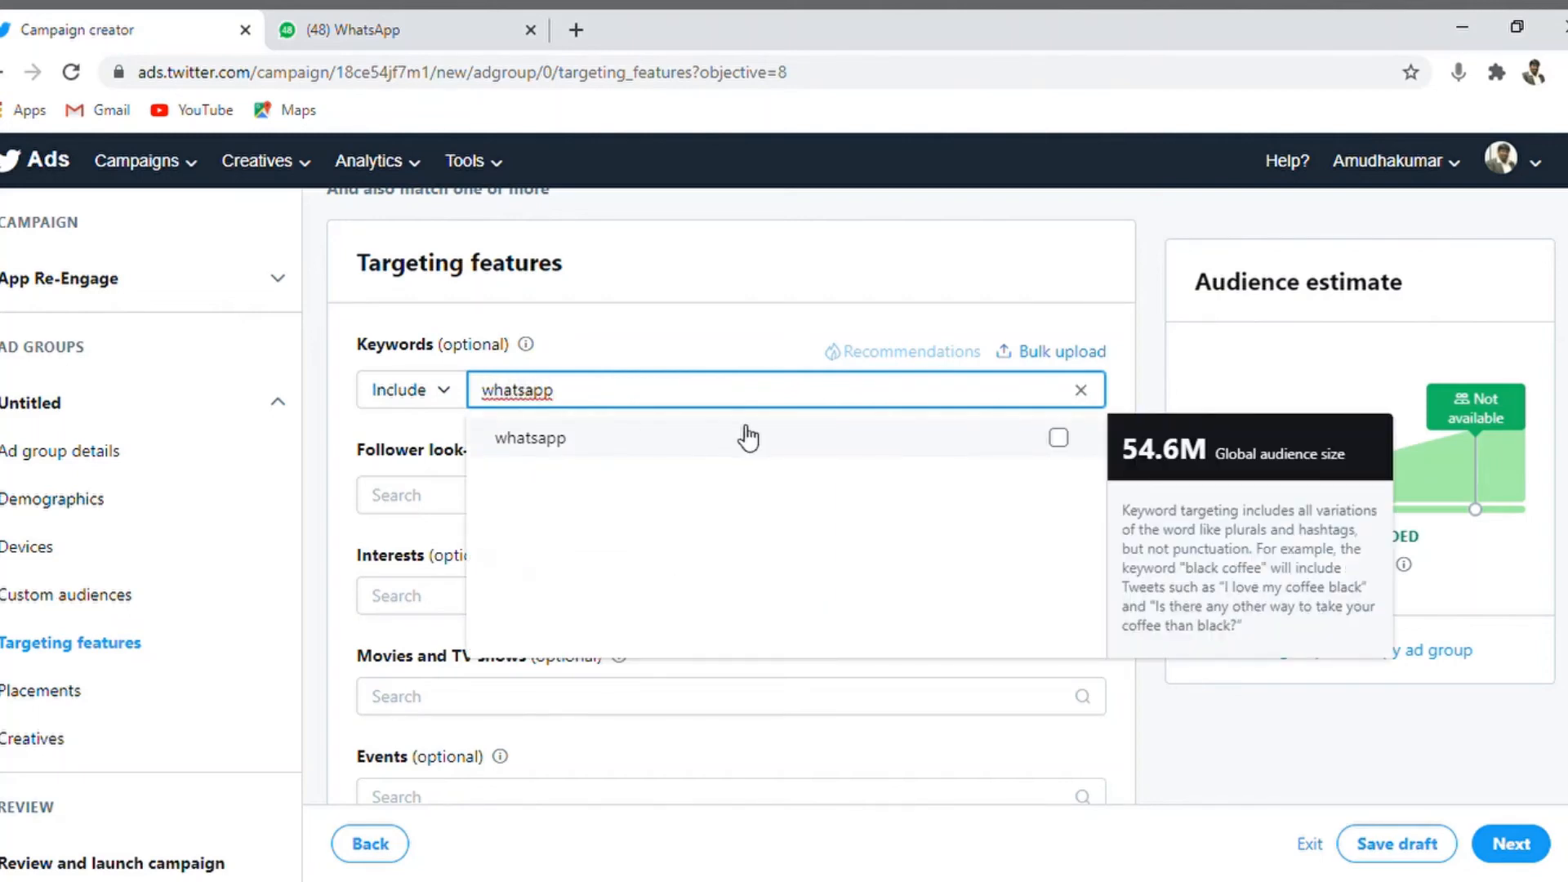
click(856, 443)
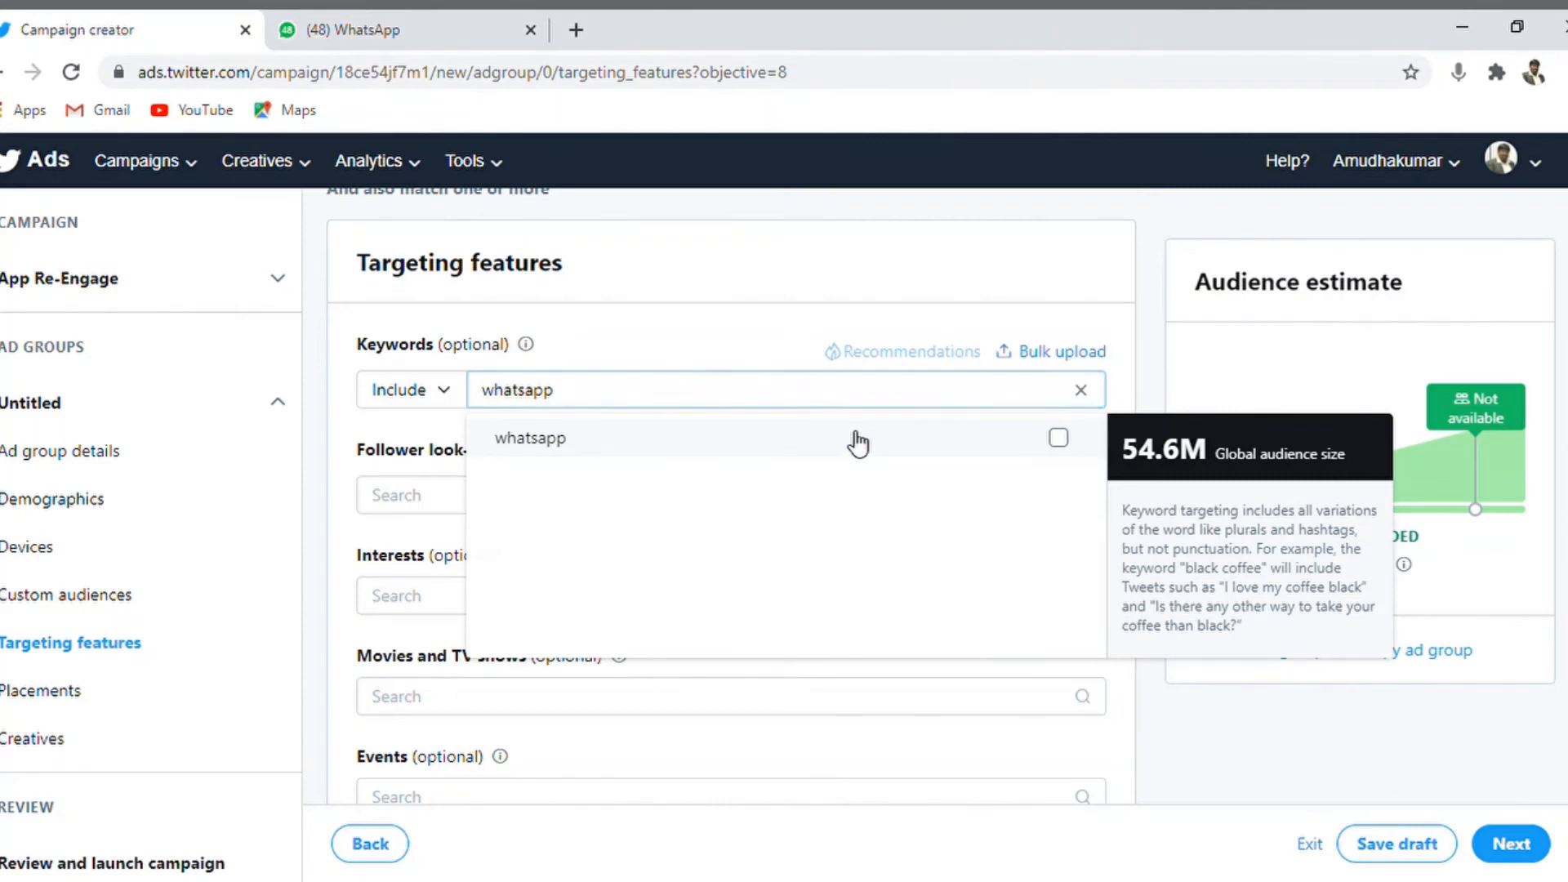
- Add the recommended keywords "technology", "whatssap" and "smartphones" to the included keywords
click(891, 359)
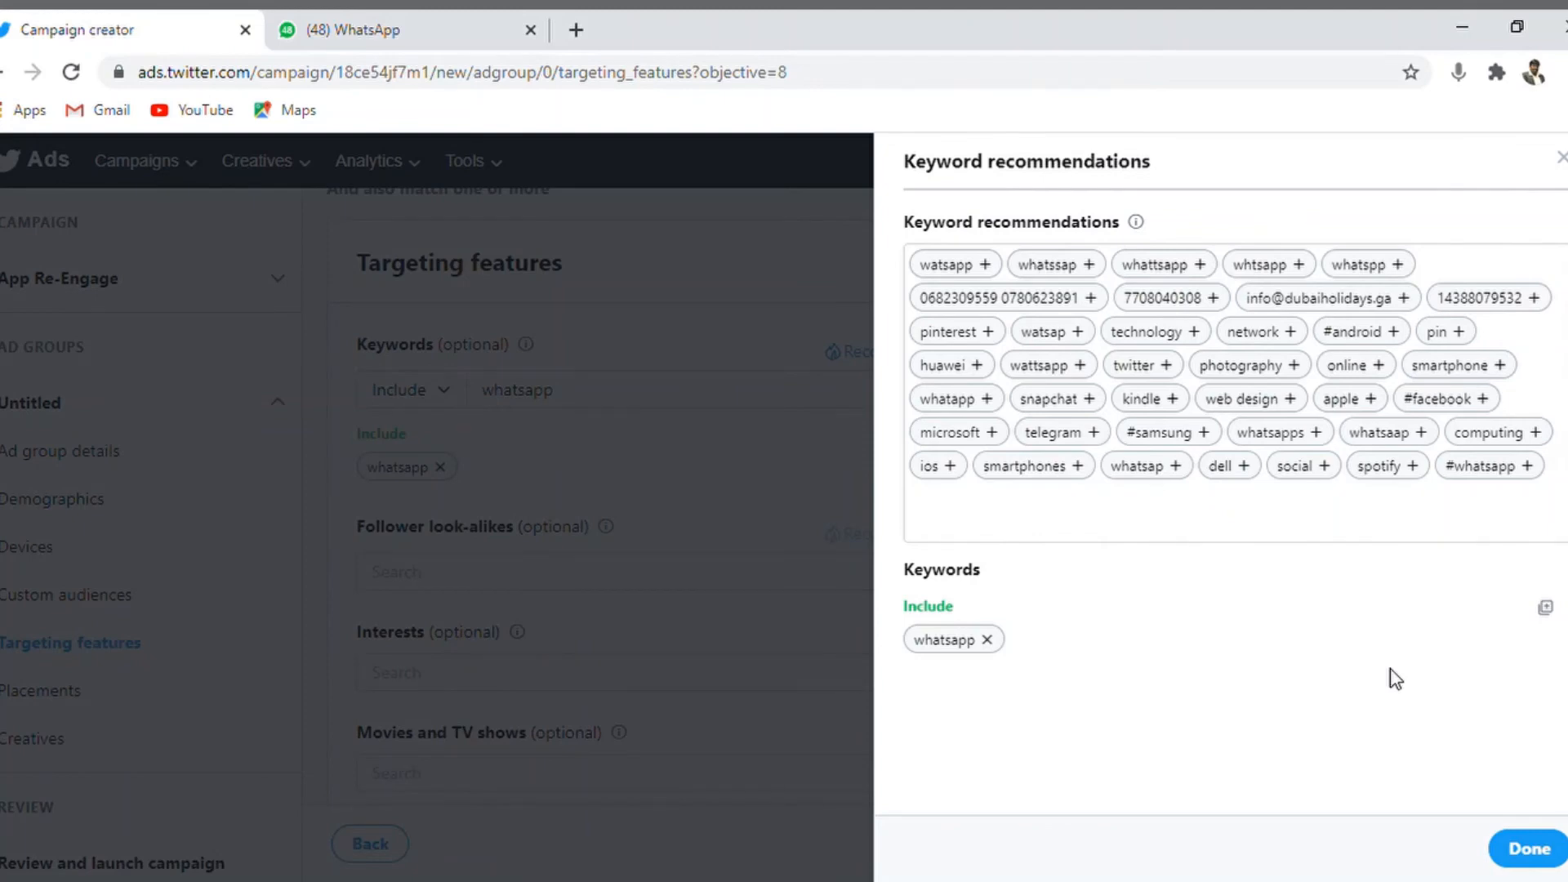
click(1197, 333)
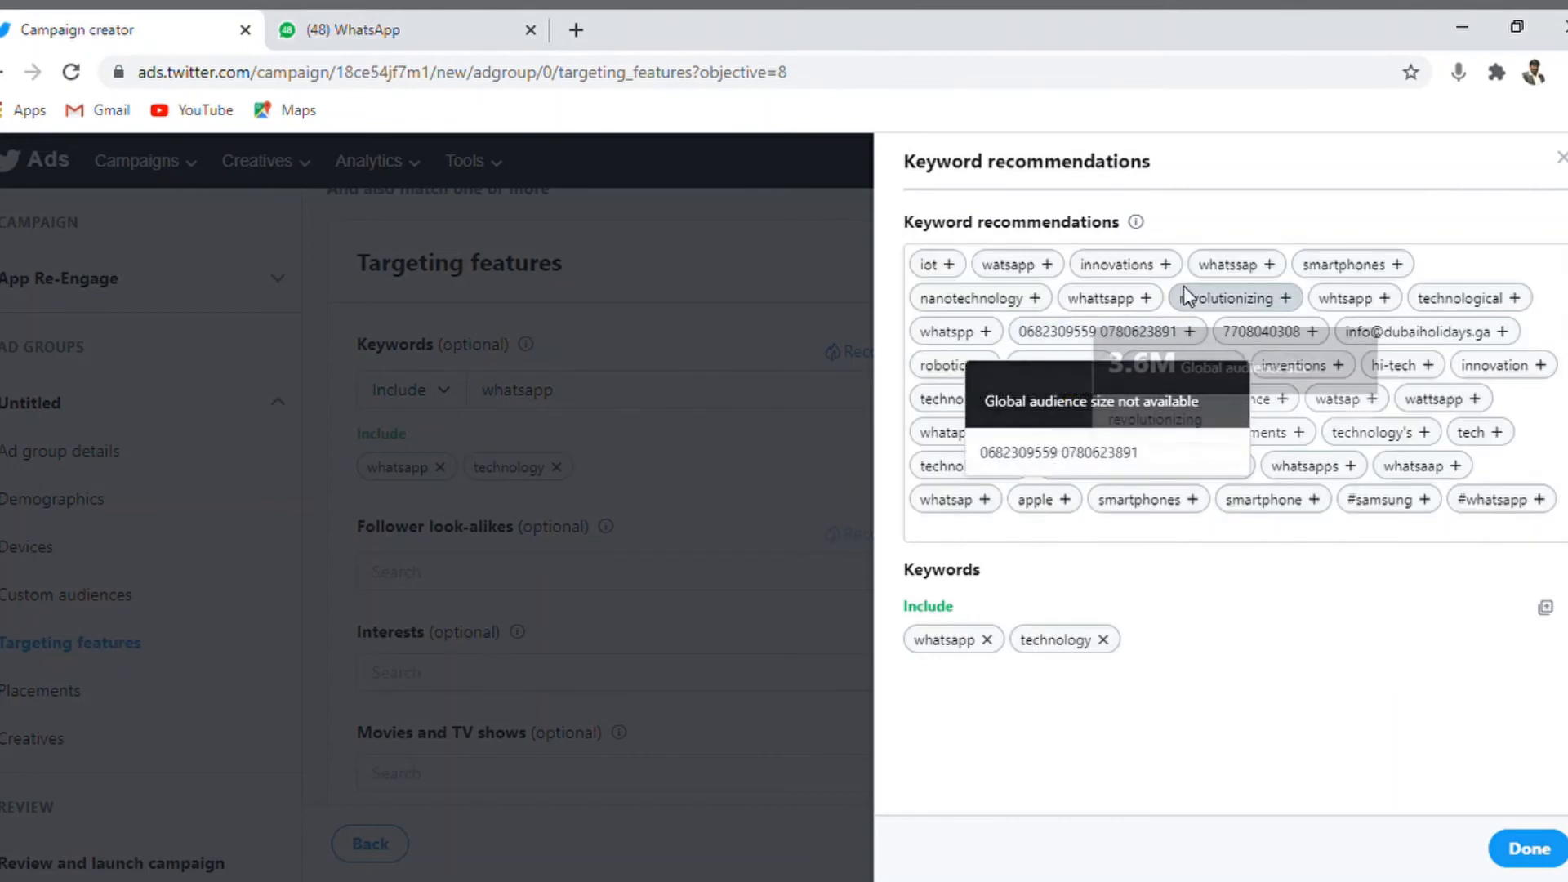
click(1269, 268)
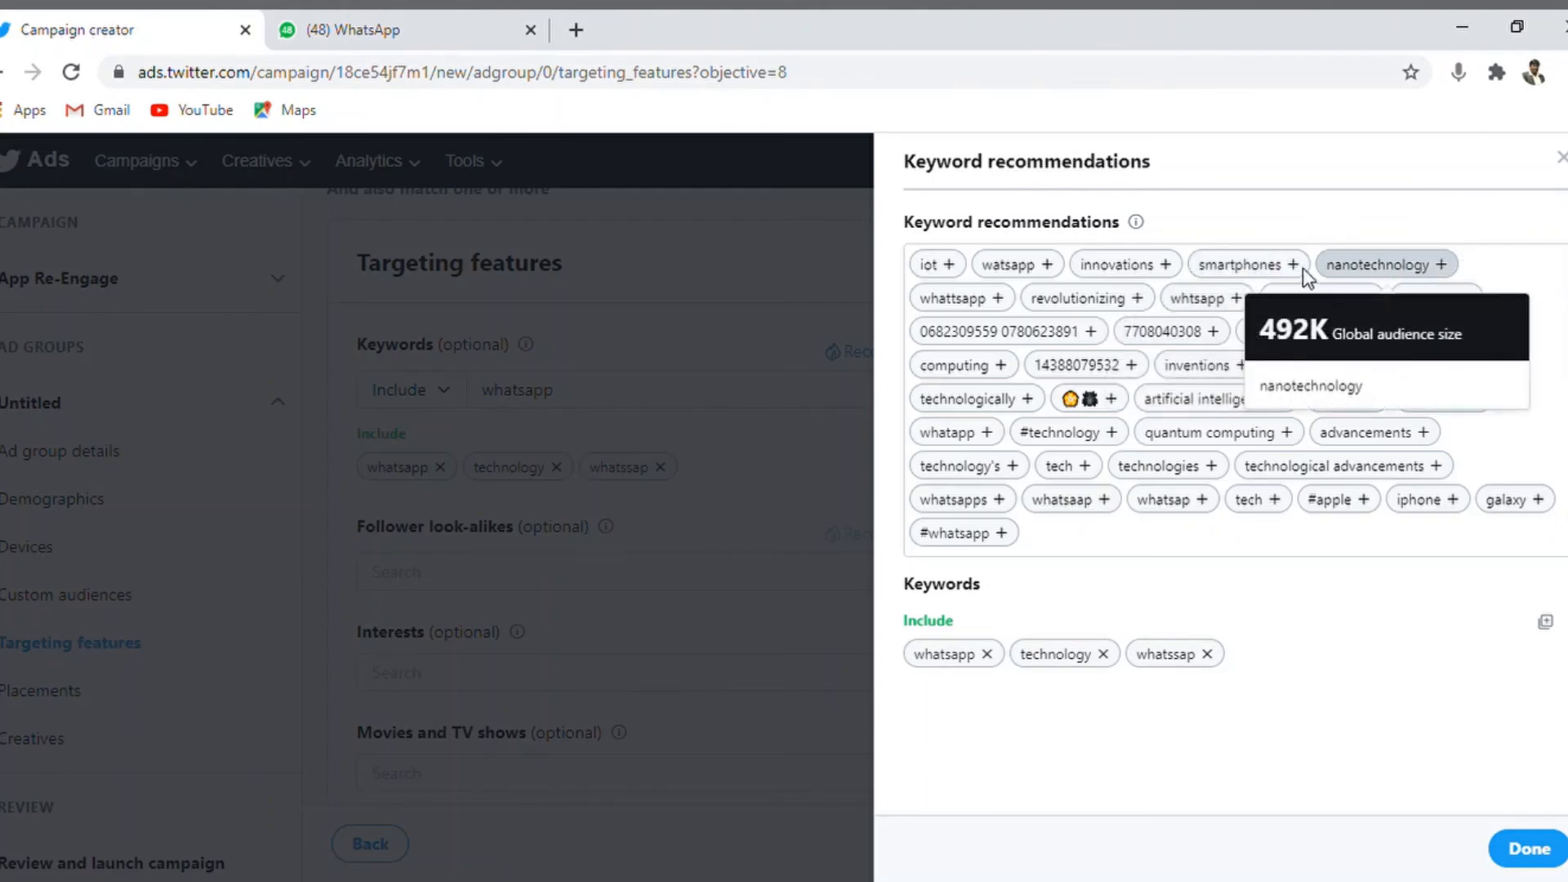
click(1292, 268)
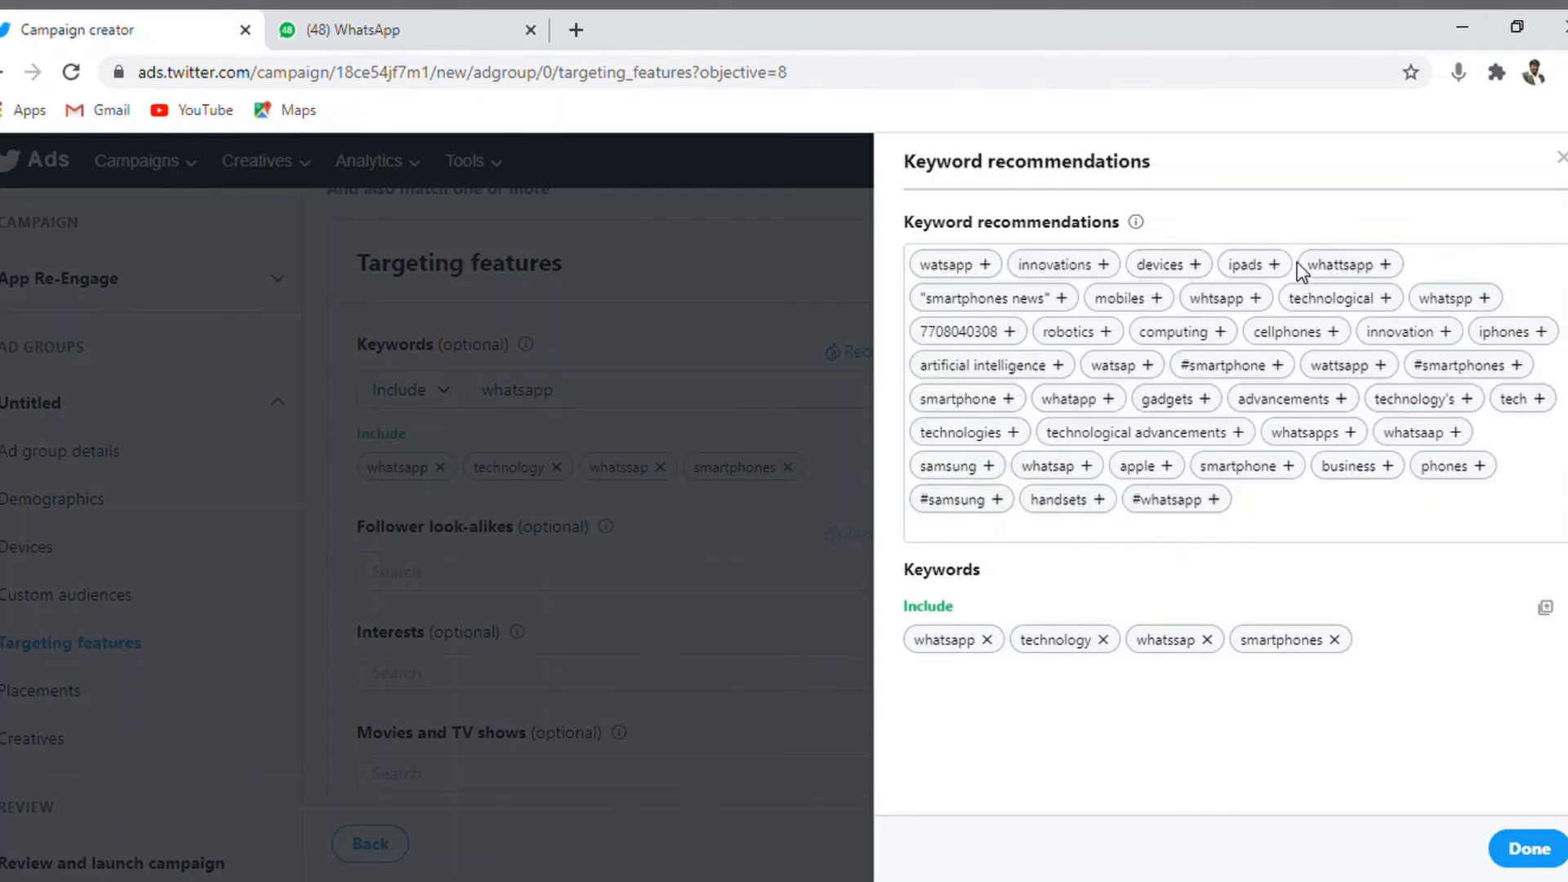
click(1525, 851)
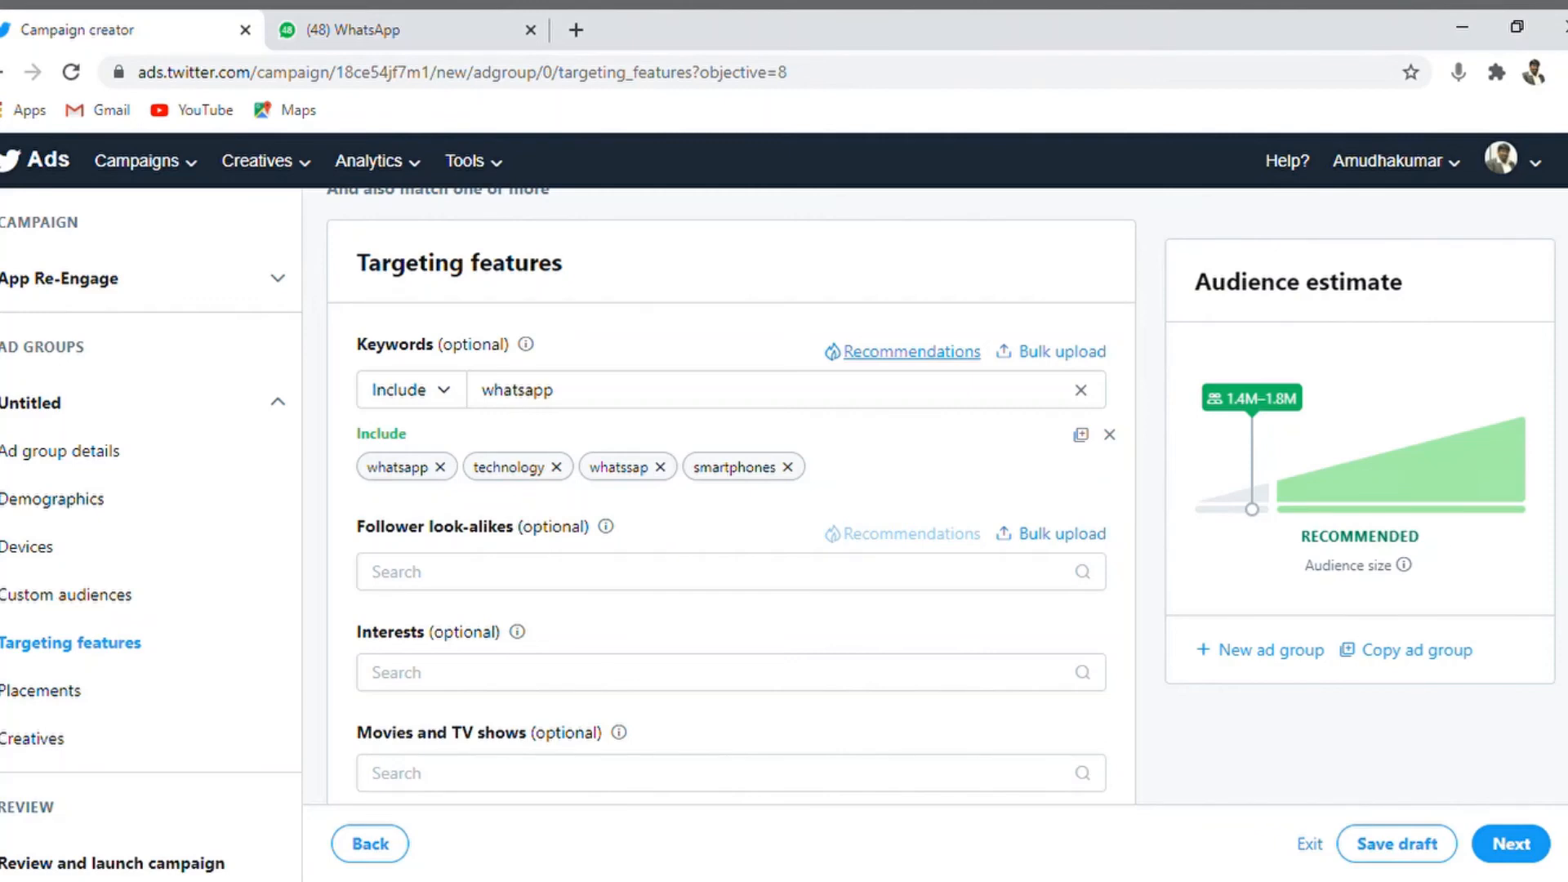
- Search the ad categories in the Twitter Audience Platform settings for "Instant" and "Mess", and clear the search
scroll(730, 490, down, 6)
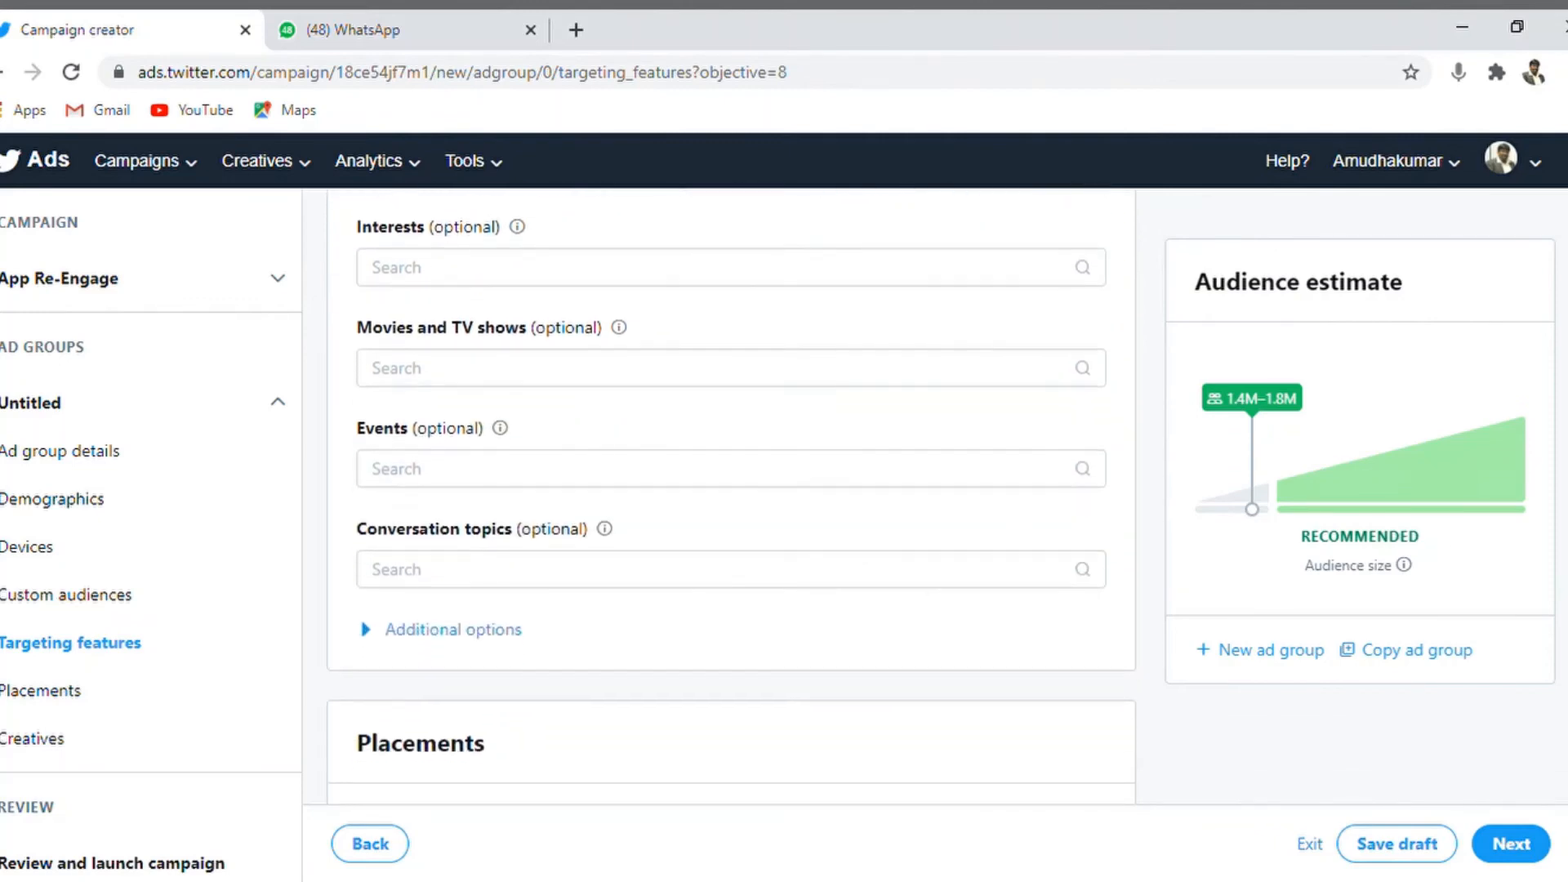
scroll(731, 490, down, 3)
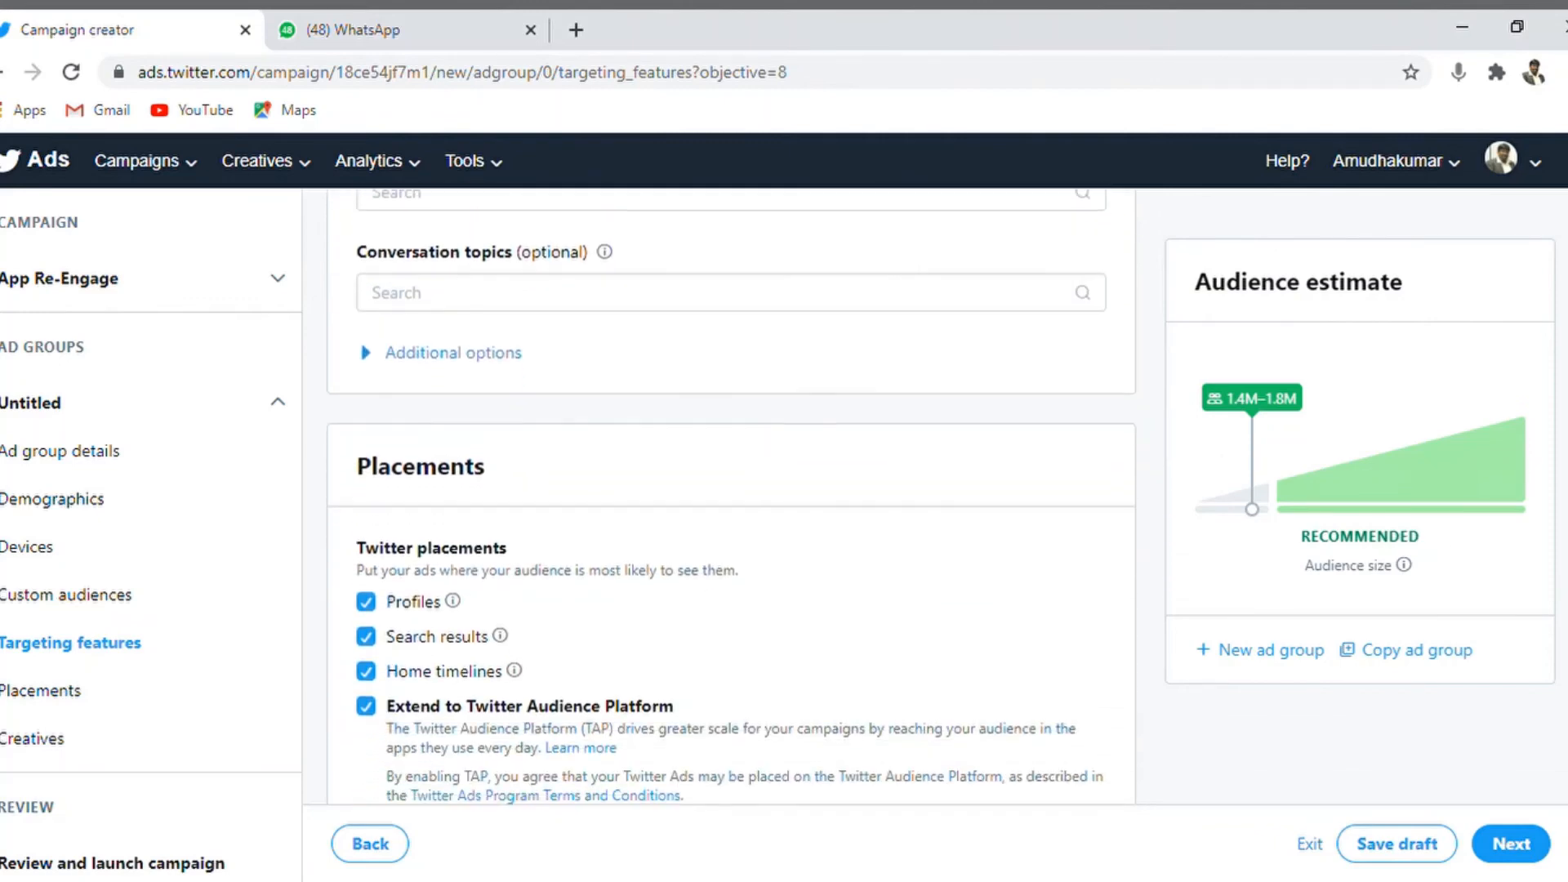
scroll(730, 490, down, 2)
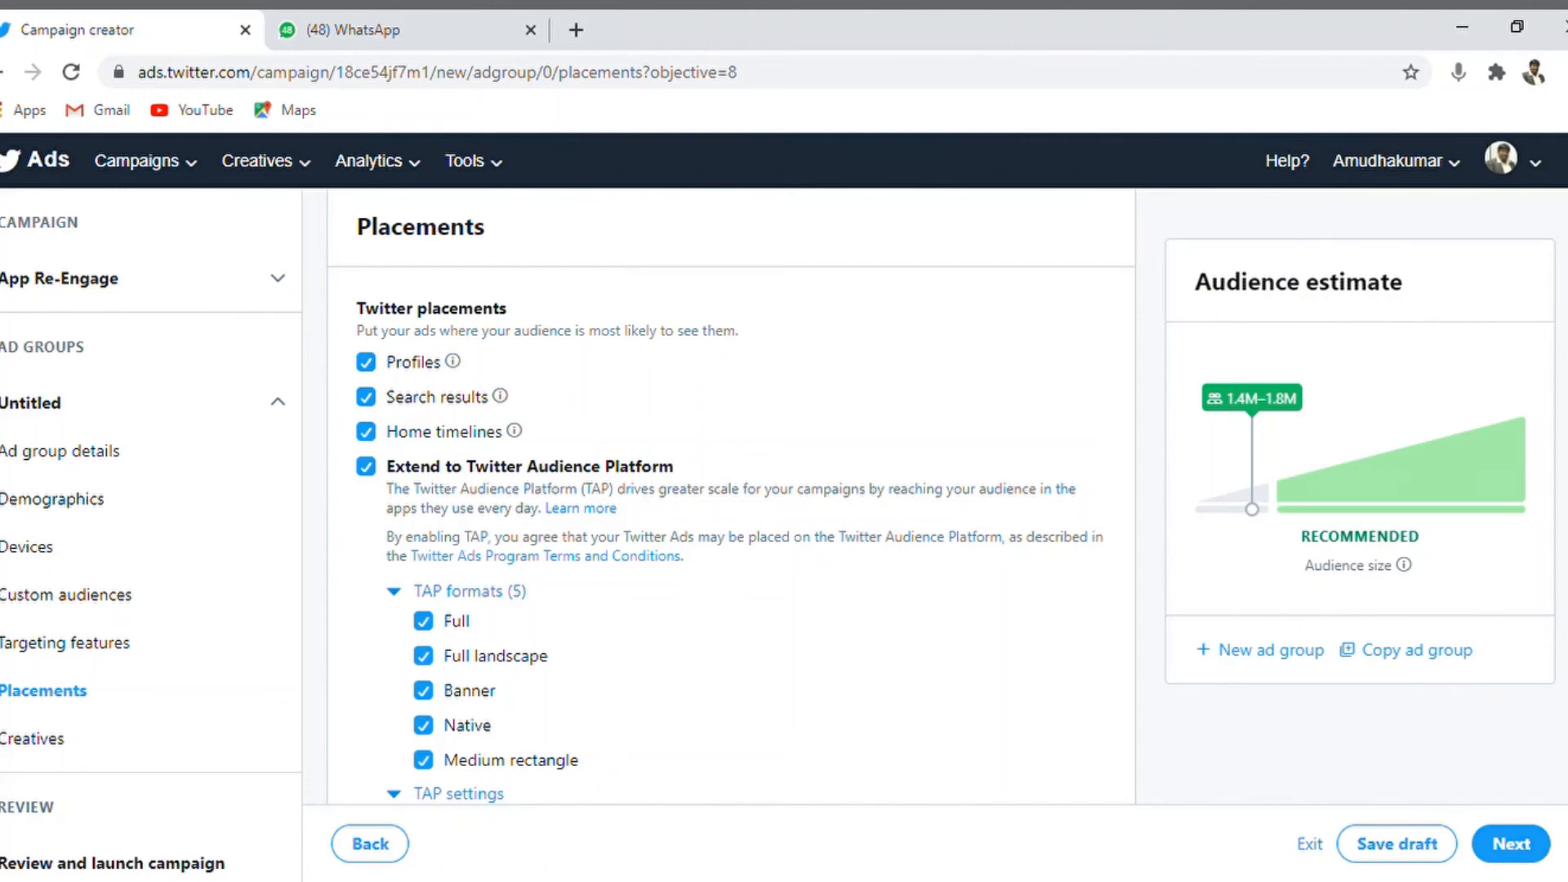
scroll(731, 502, down, 2)
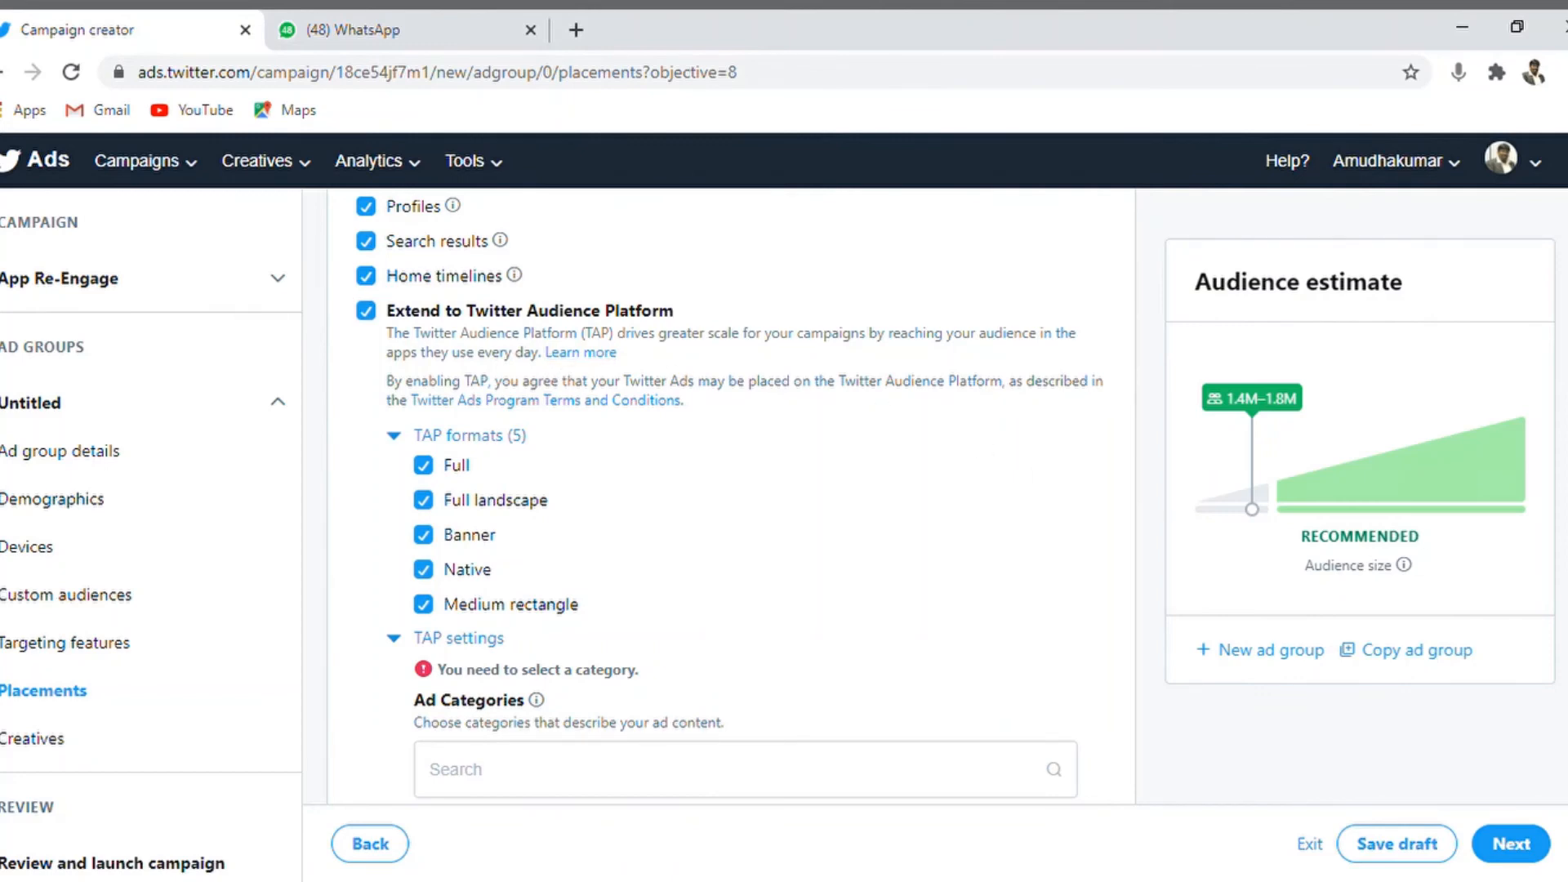
scroll(1157, 474, down, 4)
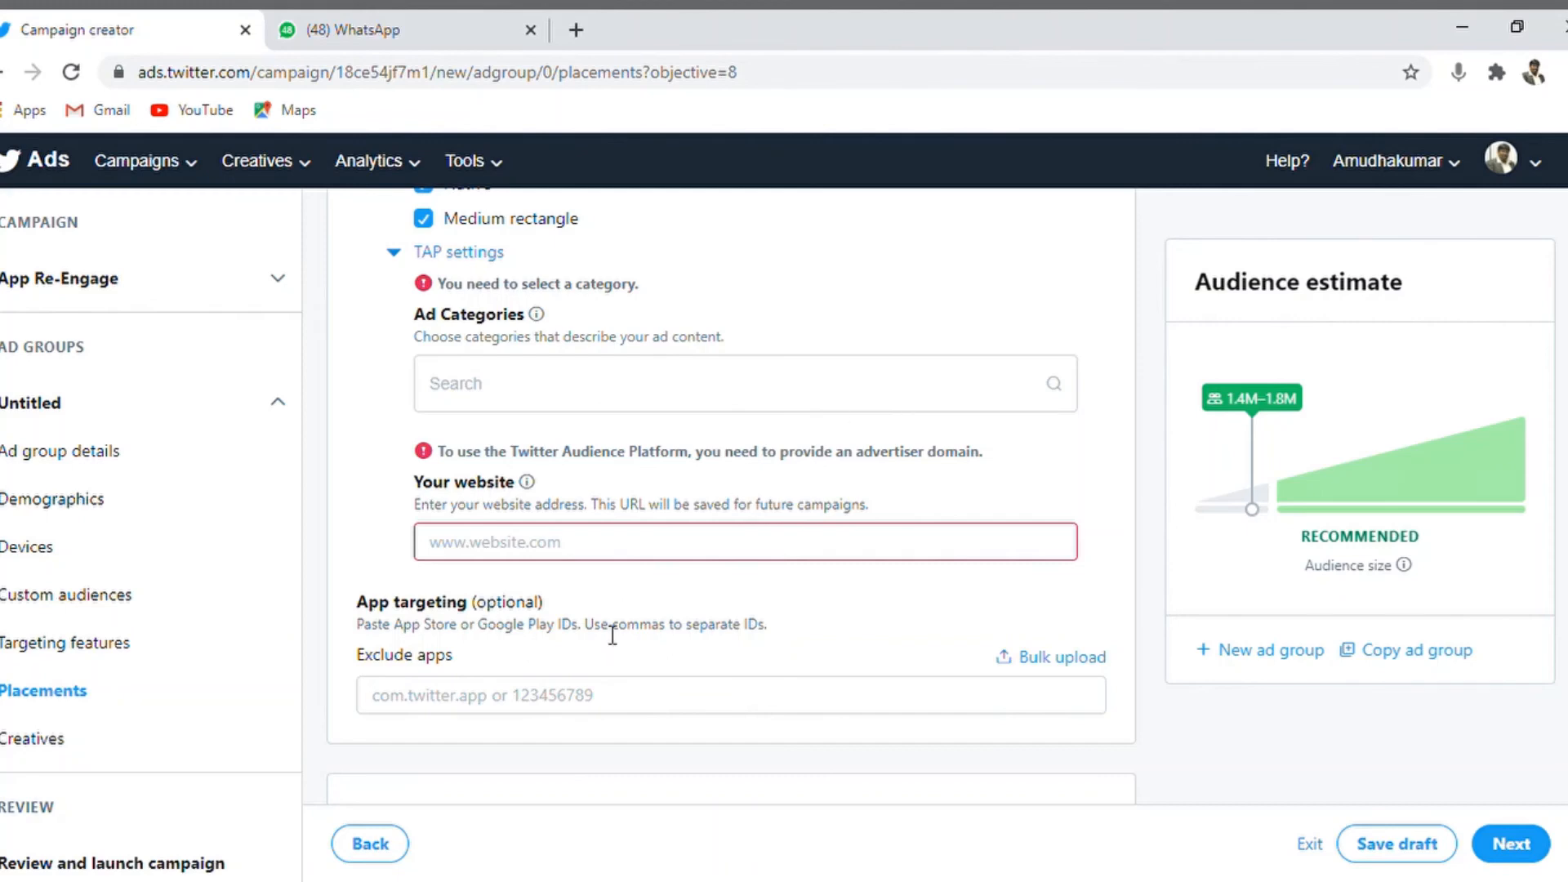
click(484, 382)
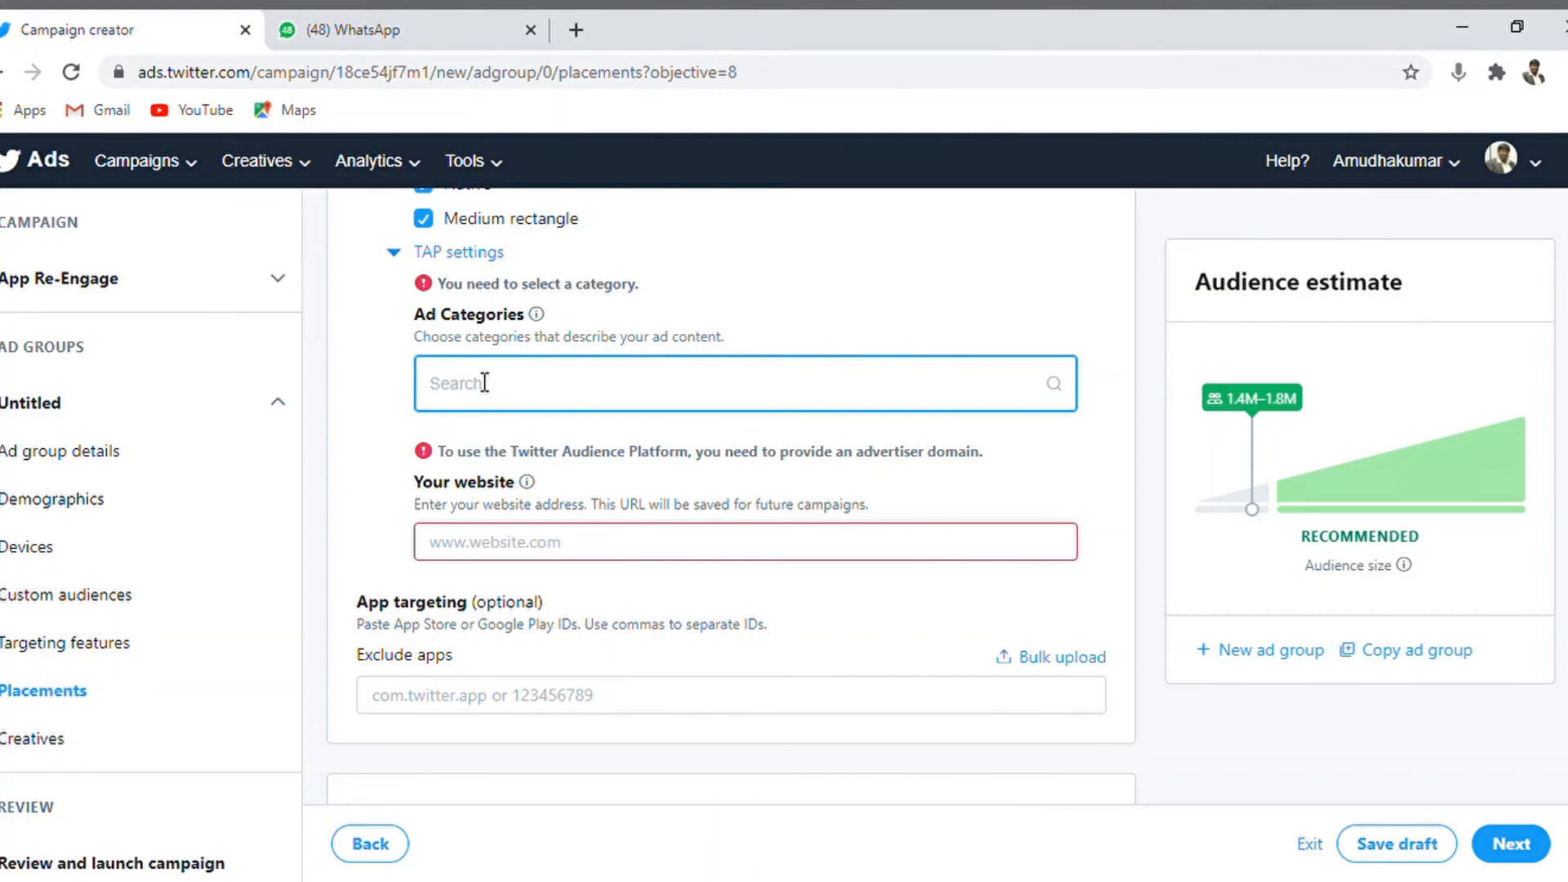
text(Instant)
double_click(485, 383)
text(Mess)
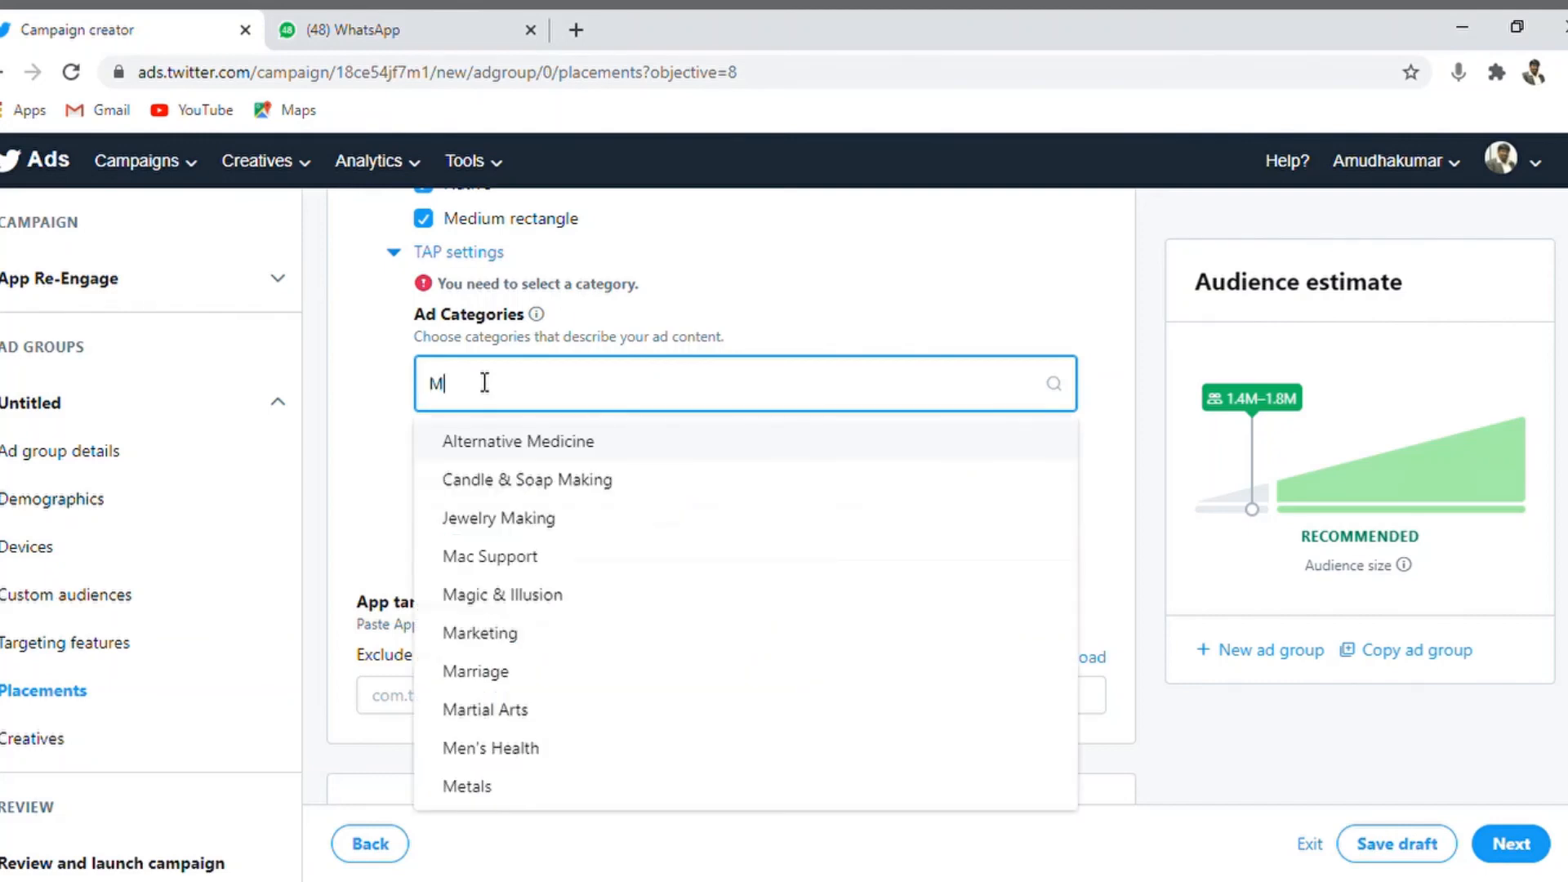
key(BackSpace)
key(BackSpace)
key(BackSpace)
key(BackSpace)
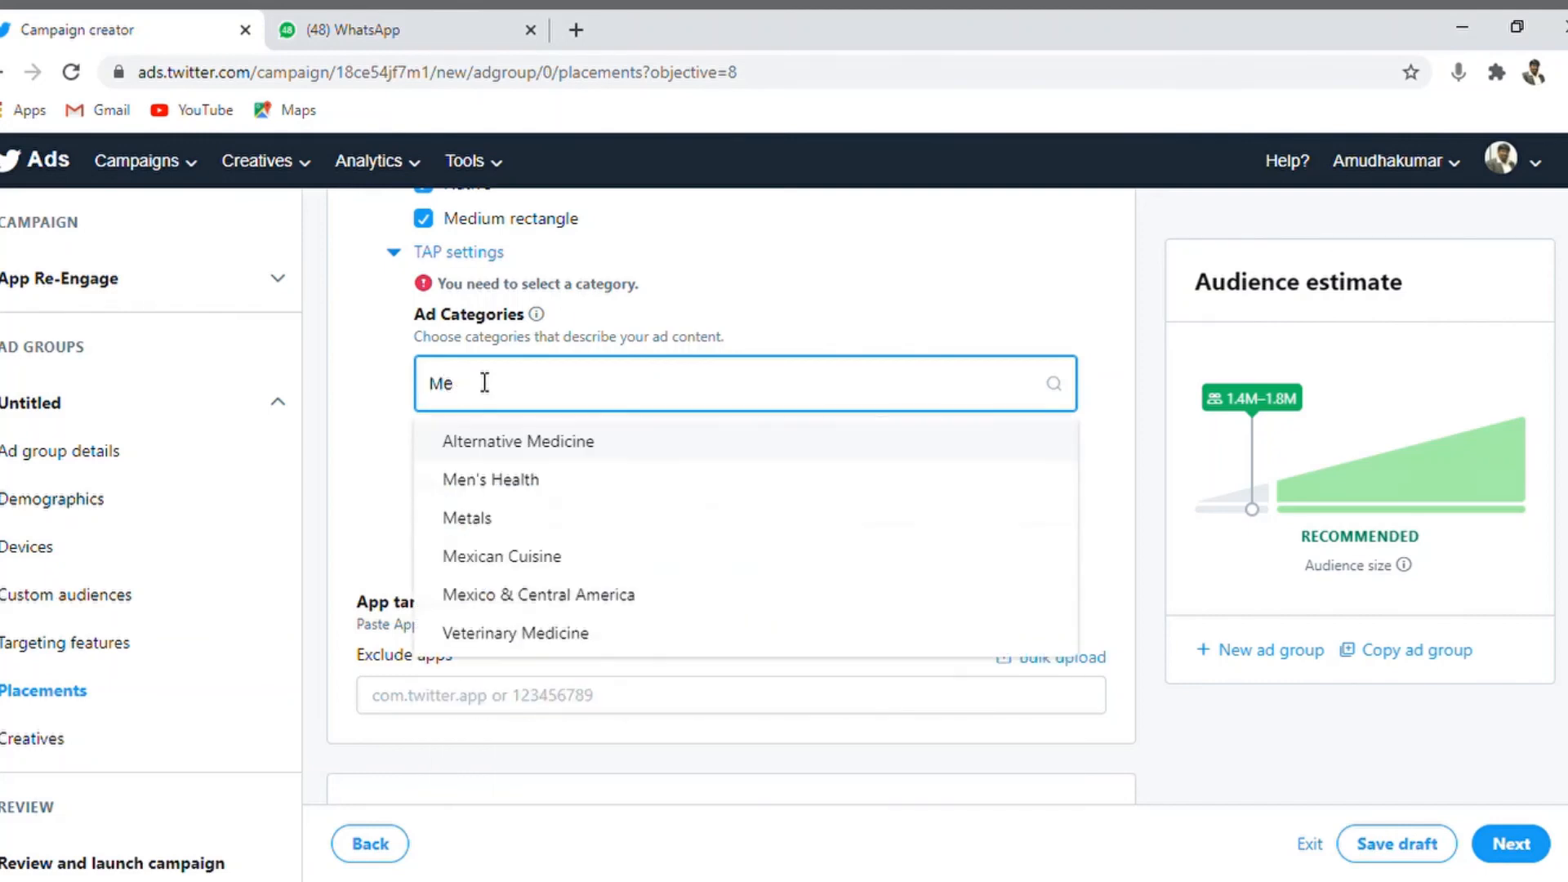
- Search the ad categories for "App" and "whatsapp", clearing each search without selecting a category
text(App)
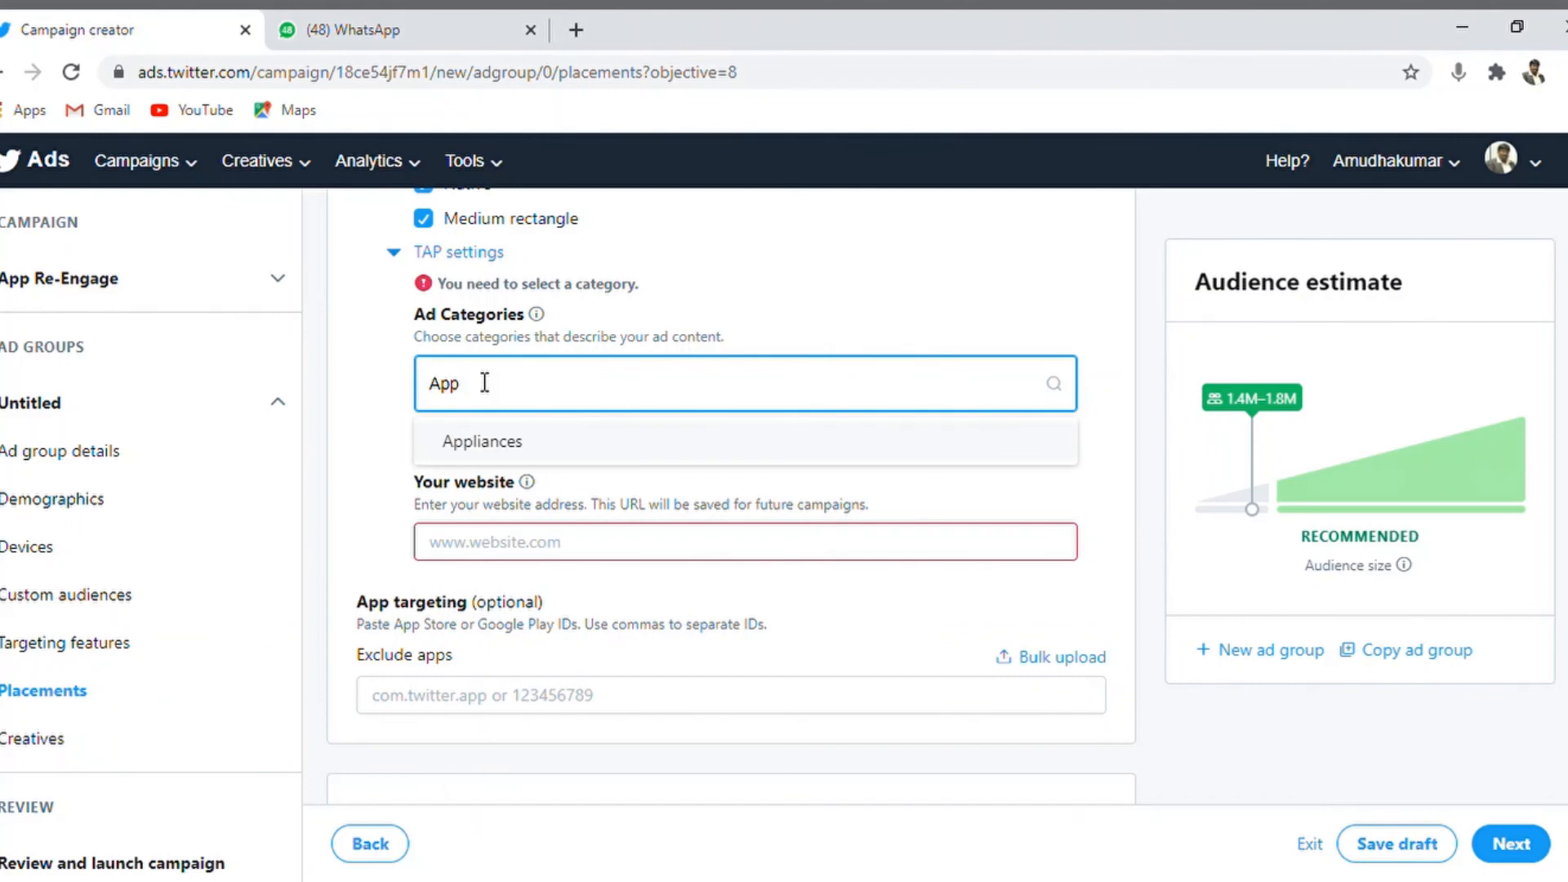
key(BackSpace)
key(BackSpace)
key(BackSpace)
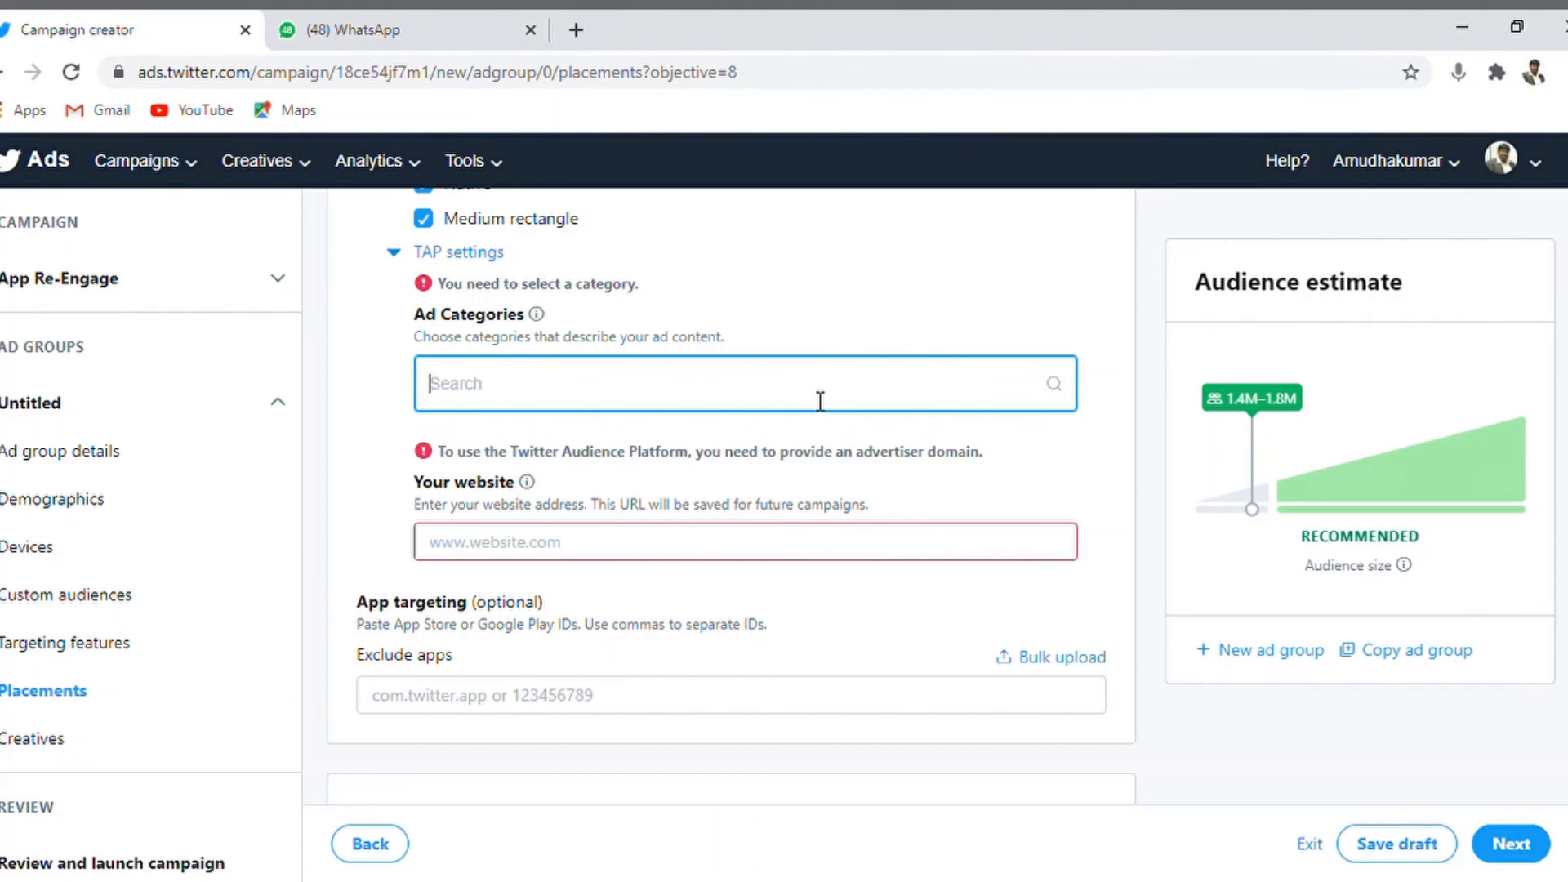
text(whatsapp)
key(BackSpace)
key(BackSpace)
key(BackSpace)
key(BackSpace)
key(BackSpace)
key(BackSpace)
key(BackSpace)
key(BackSpace)
click(626, 549)
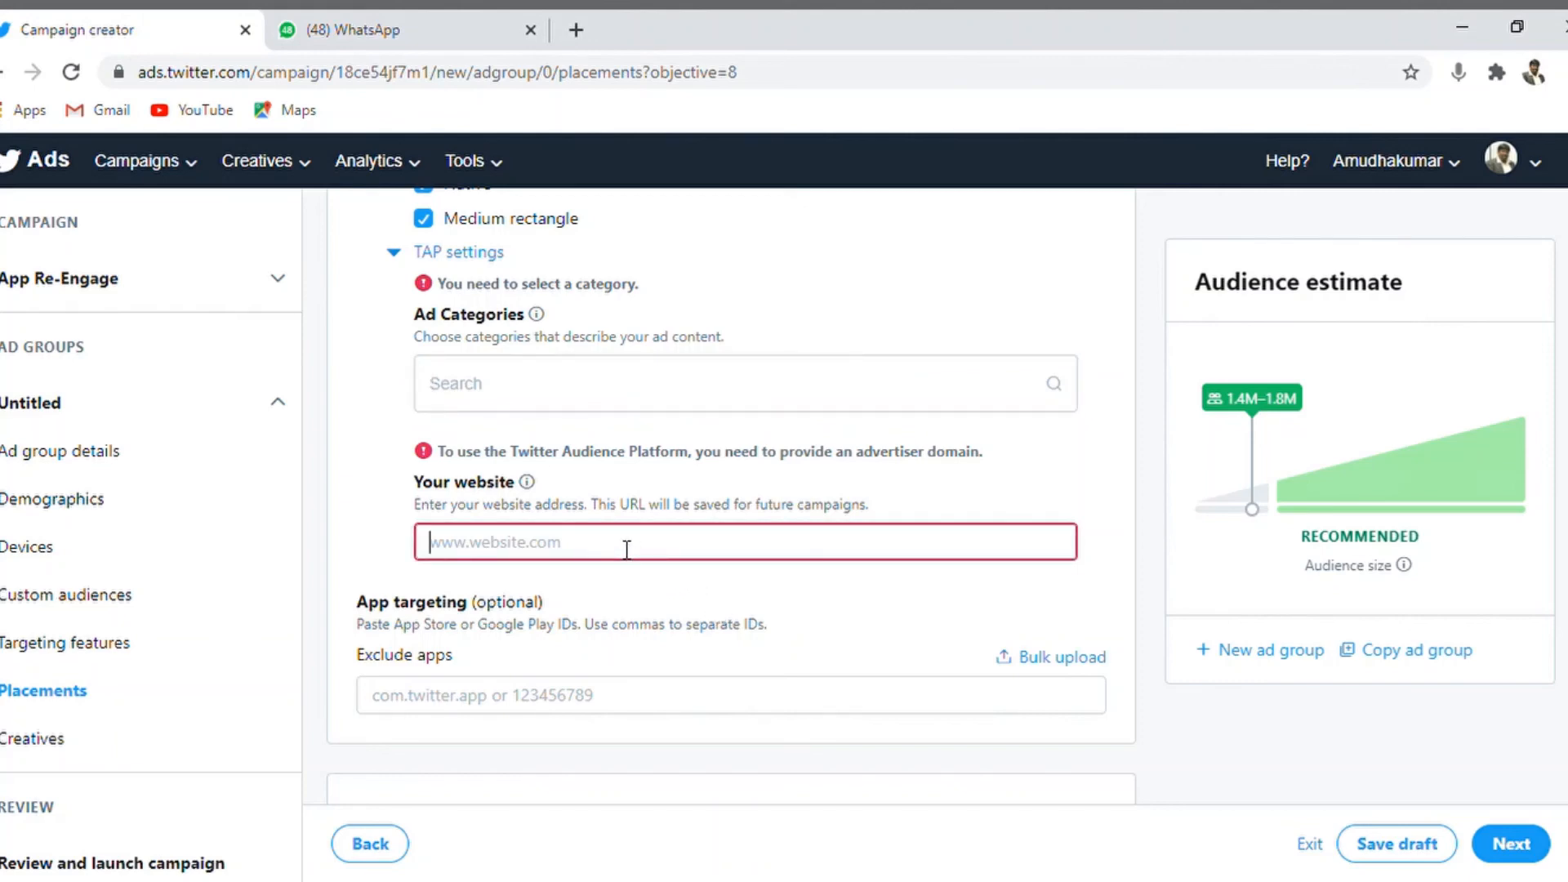
text(h)
key(BackSpace)
text(https:)
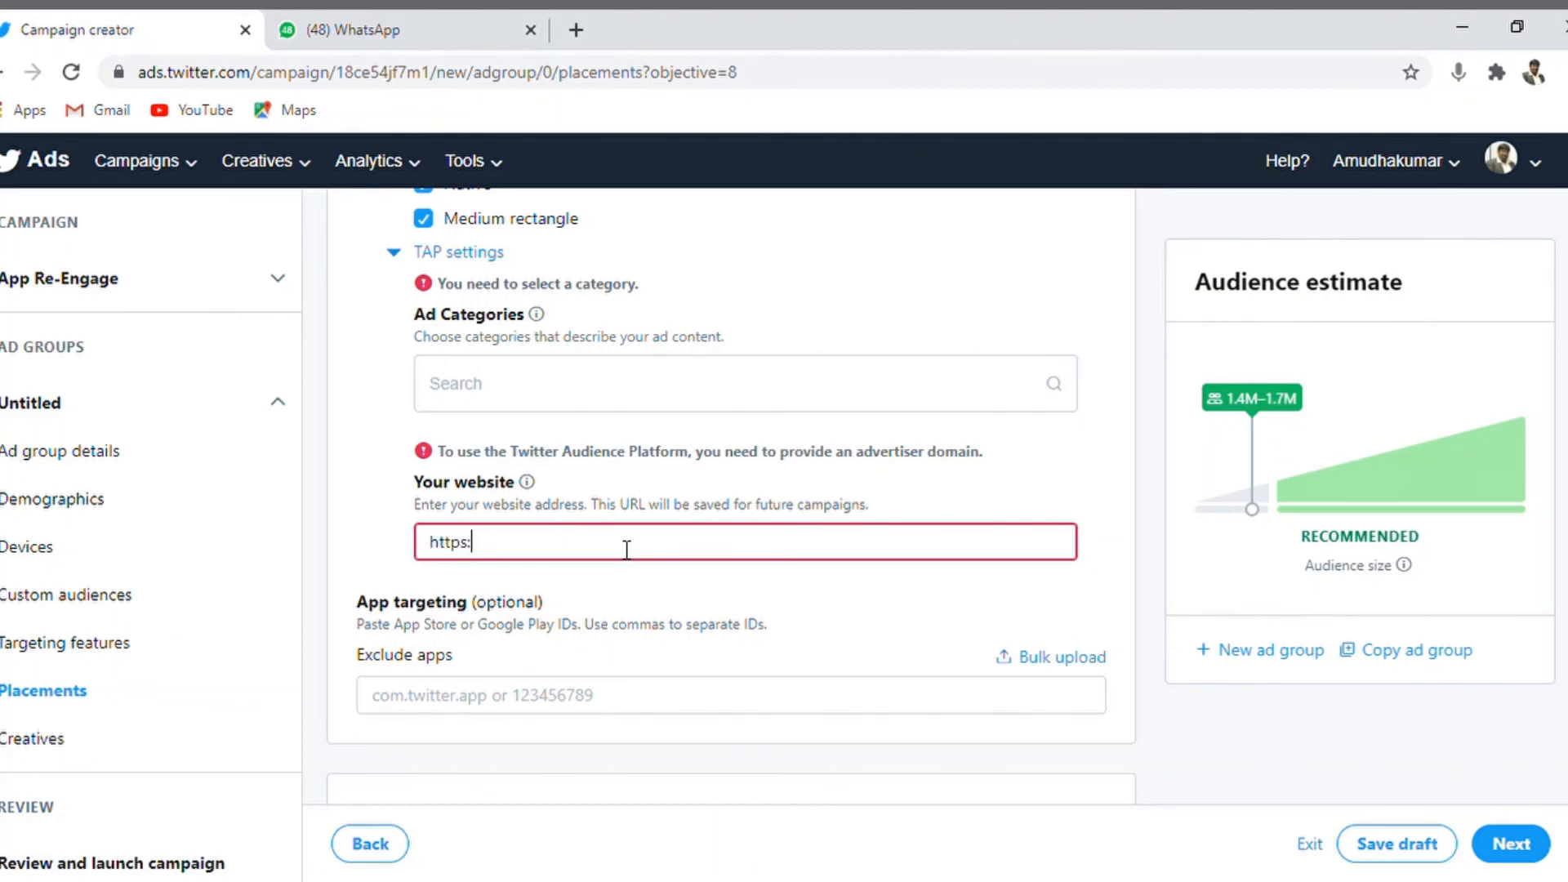
text(//www.whatsapp)
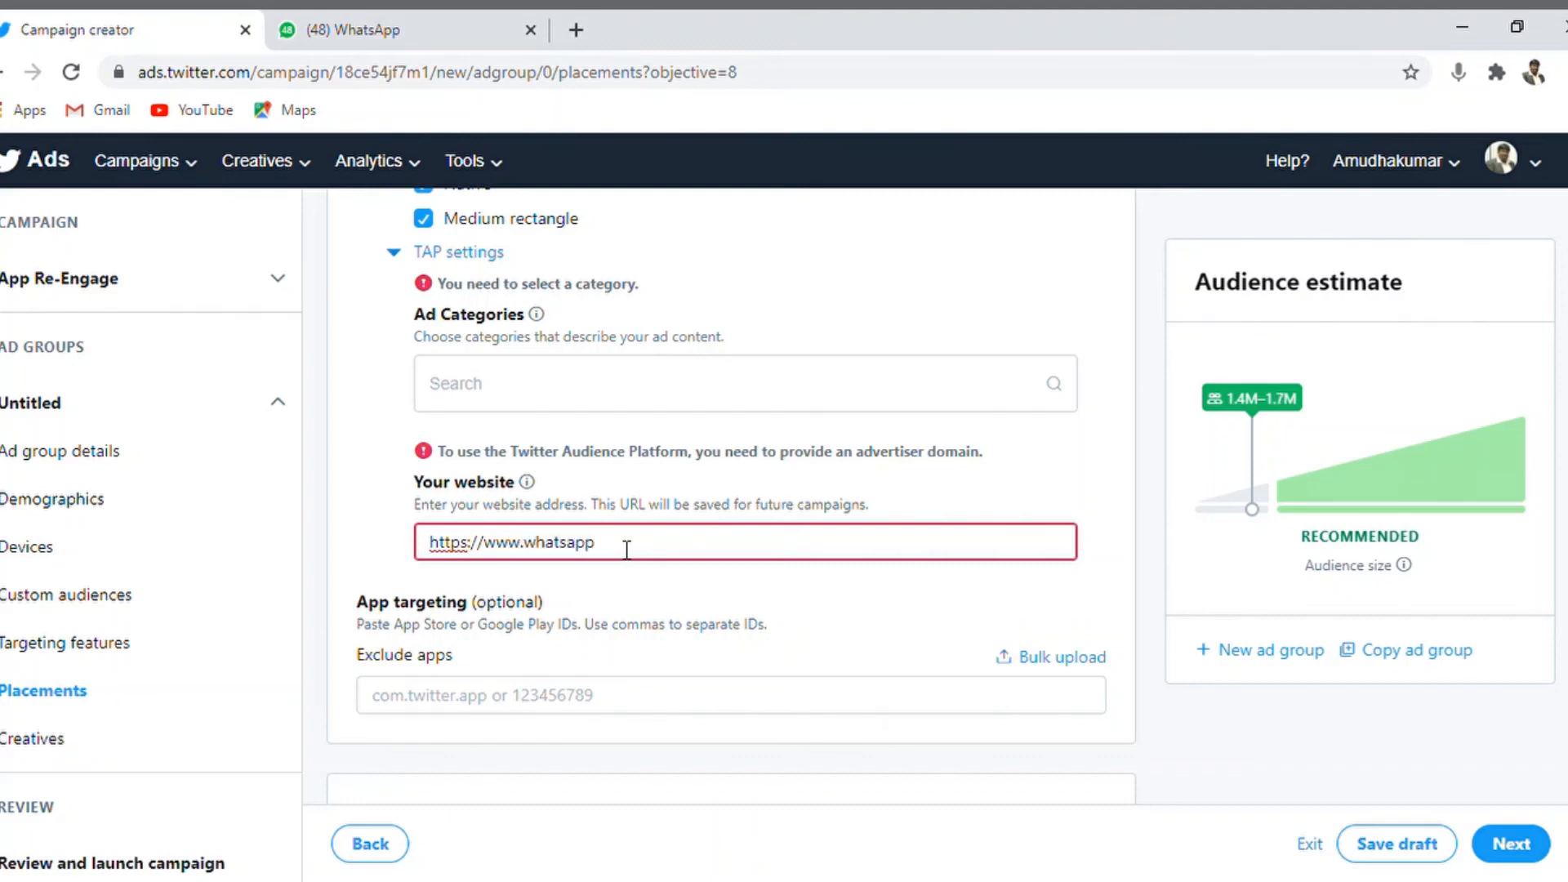
text(.com)
click(1070, 469)
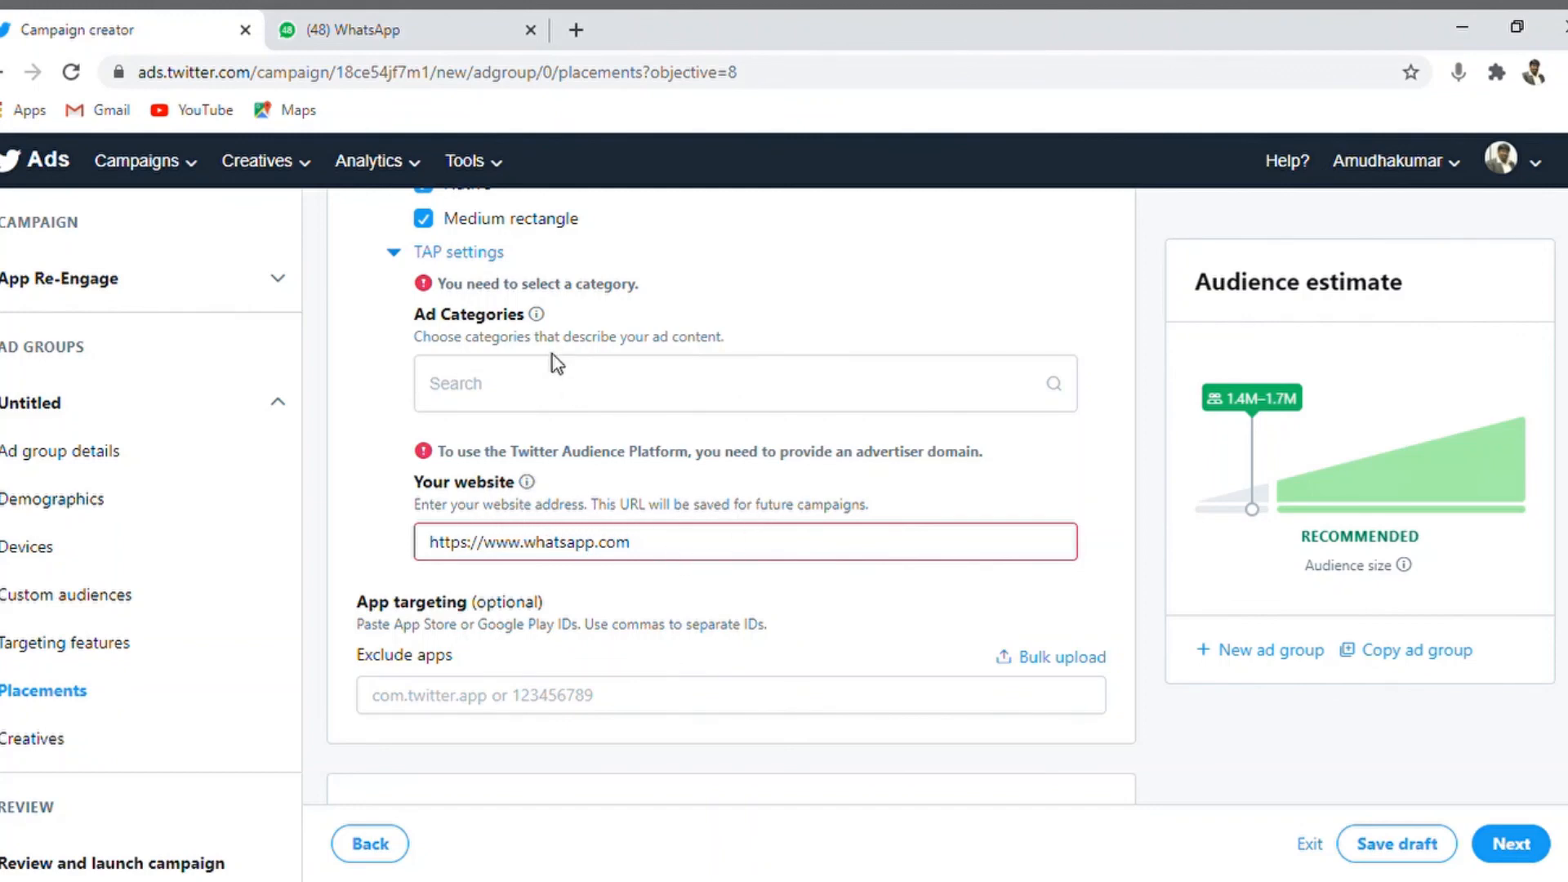
- Add Marketing as an ad category for the Twitter Audience Platform placement
click(510, 388)
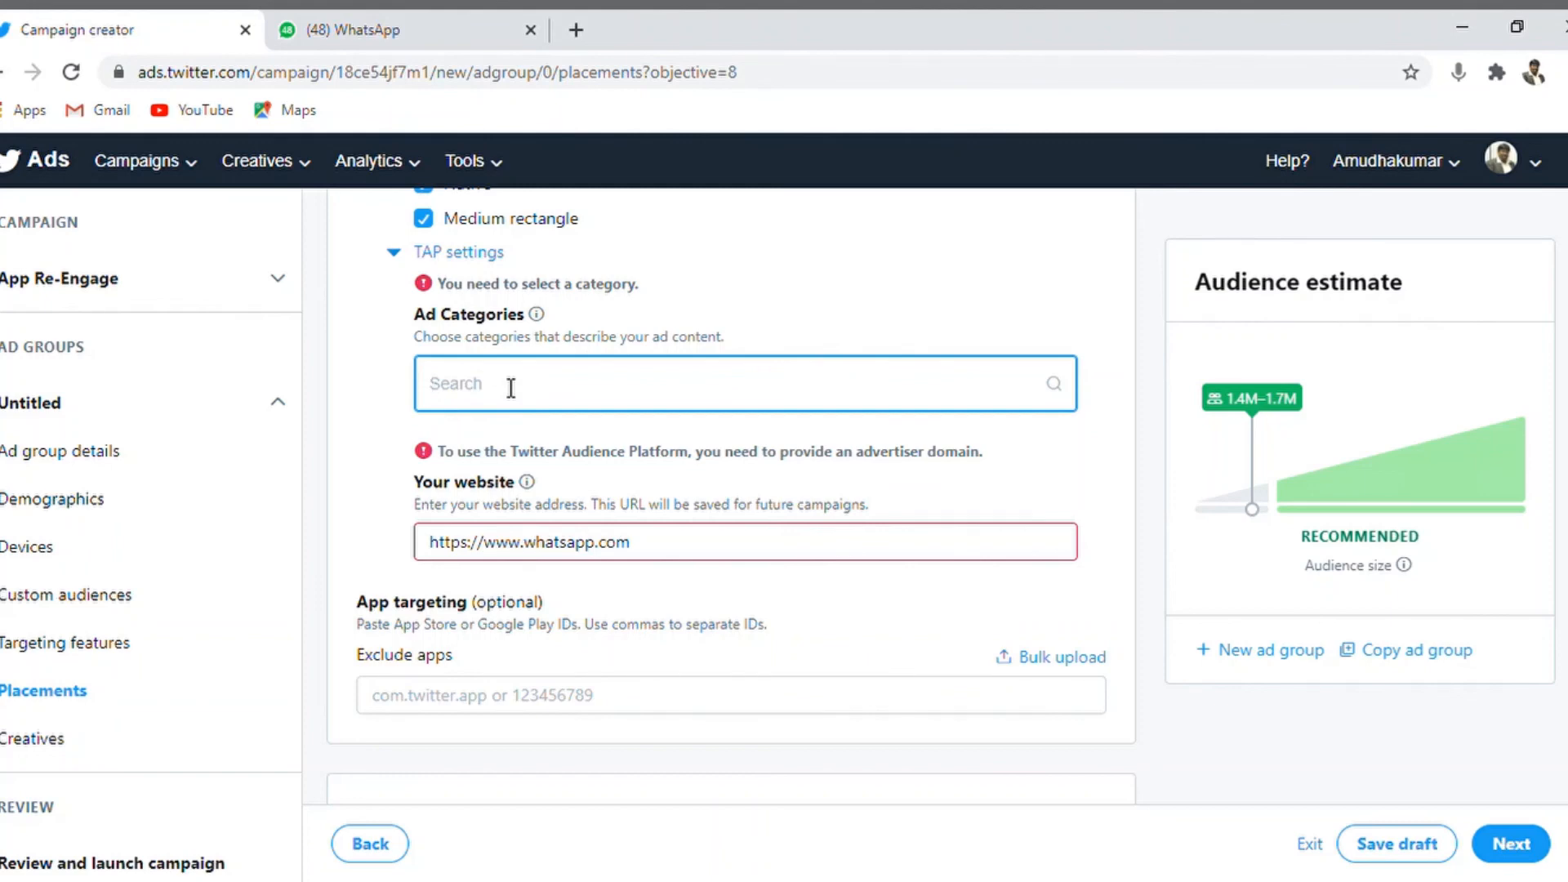
text(m)
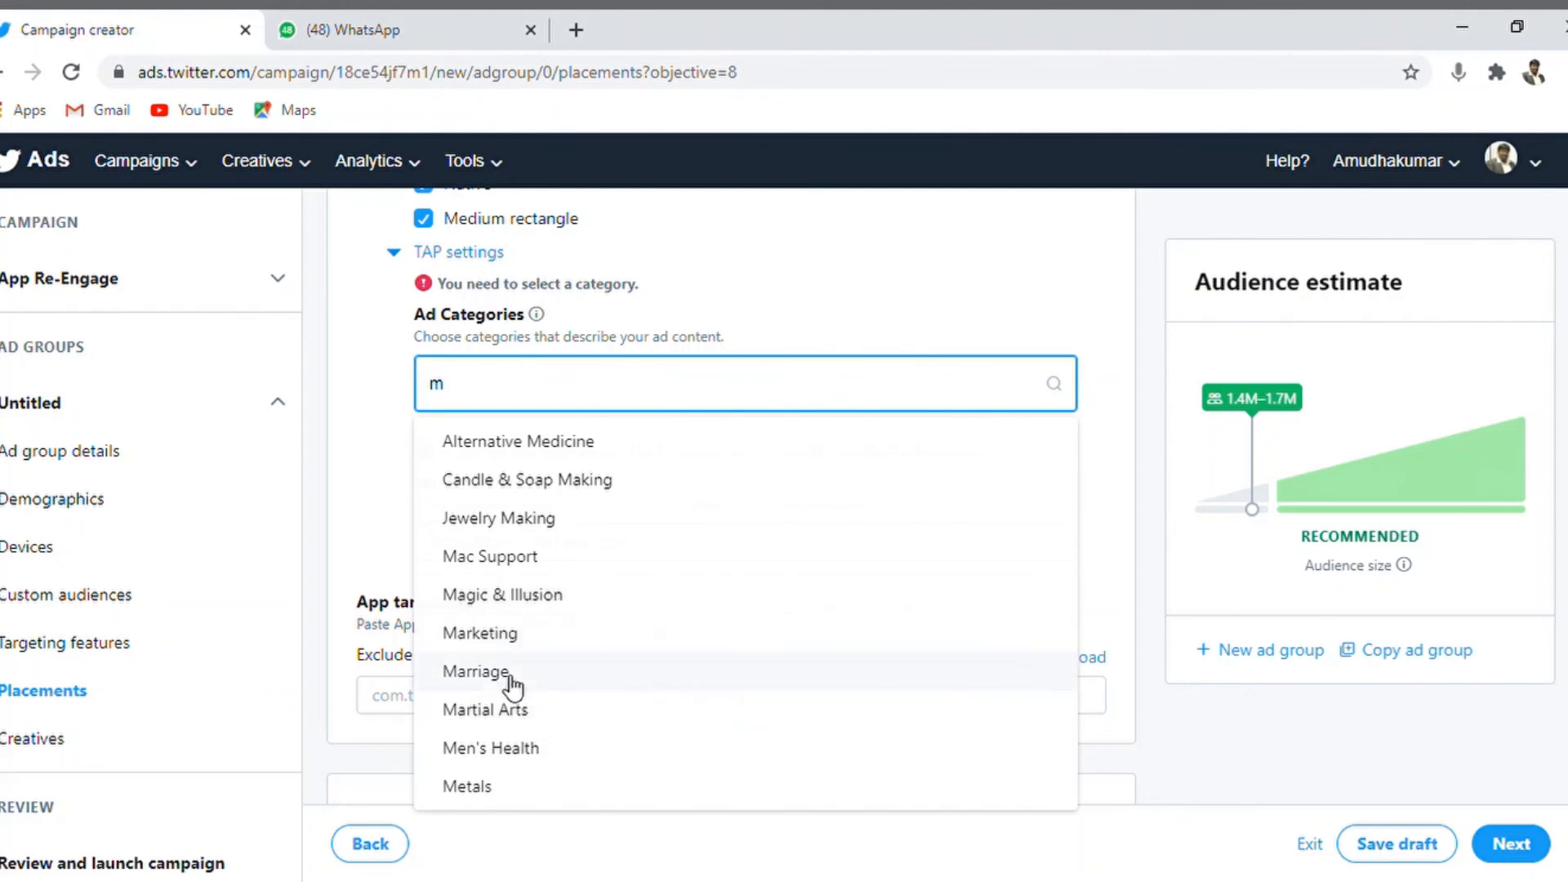
click(517, 645)
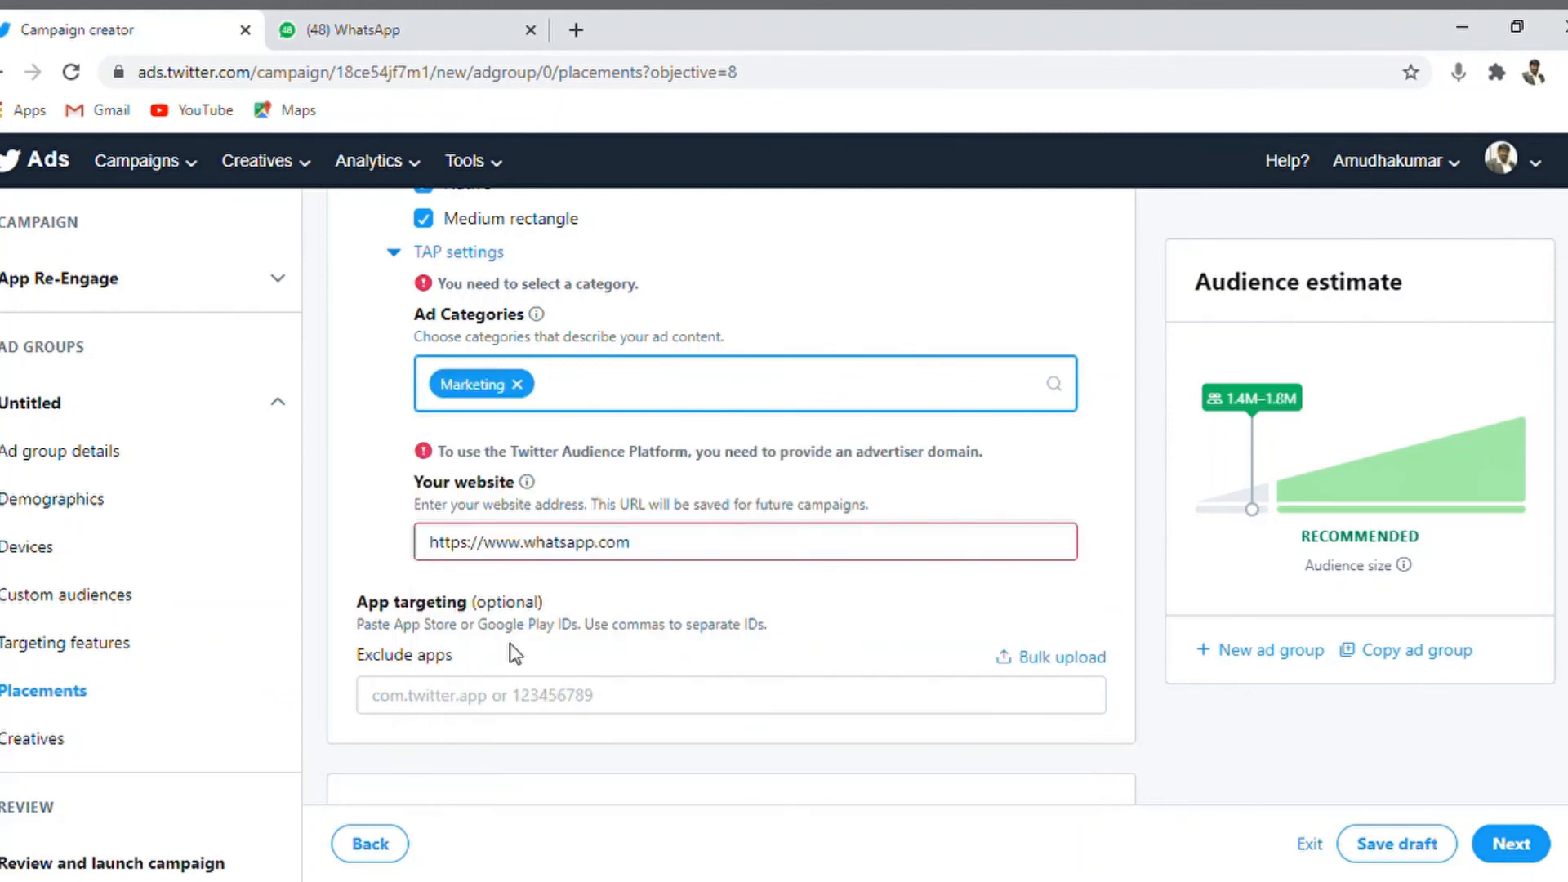
click(929, 276)
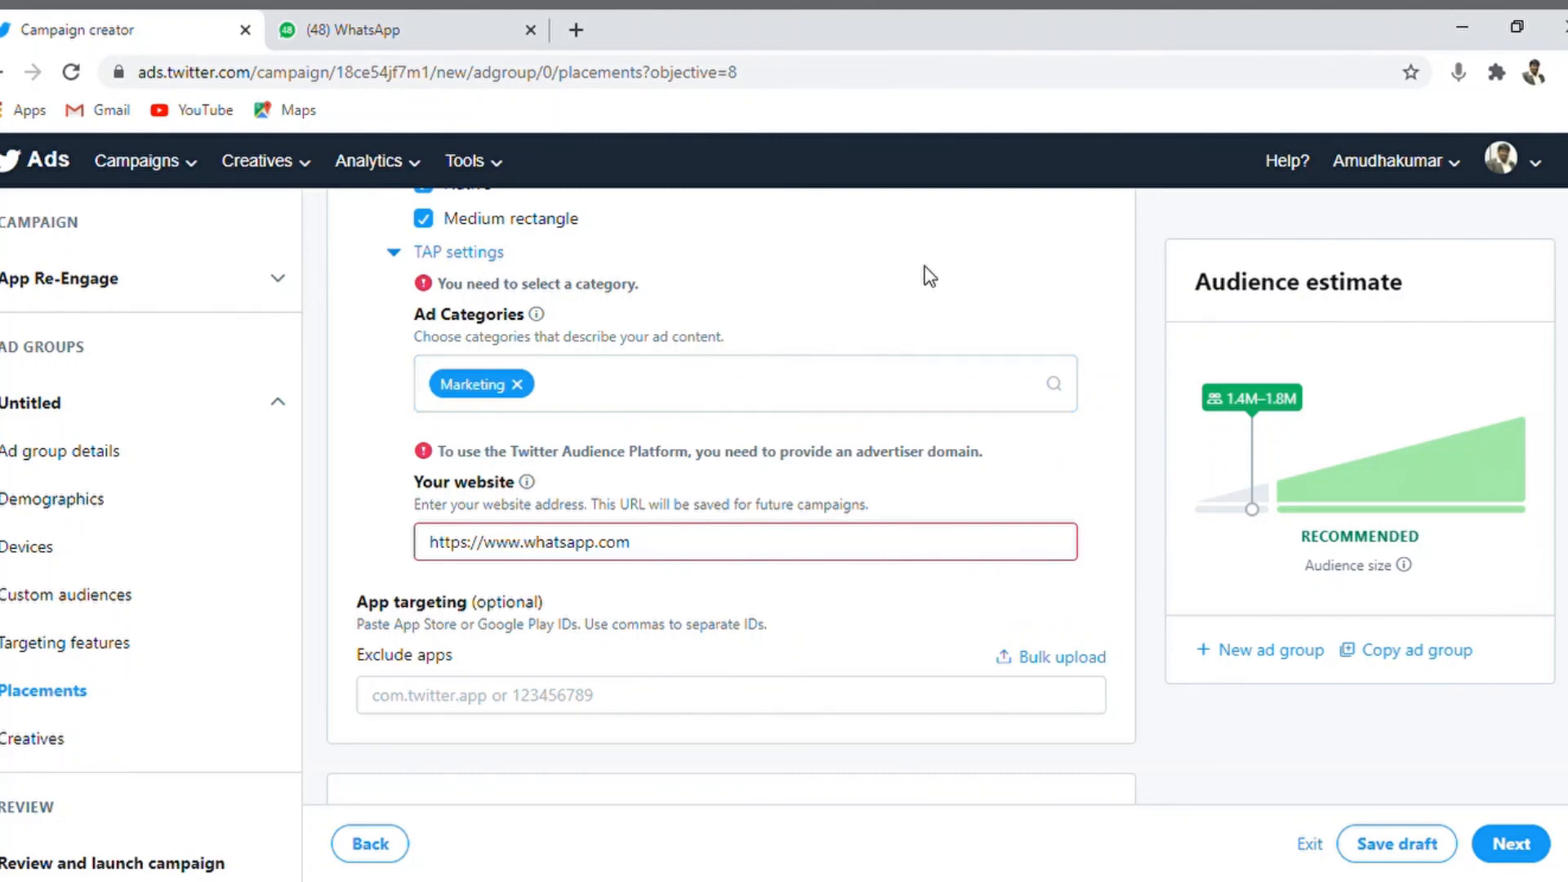
- Try a trailing slash on the website address and read the help about the website setting
click(721, 548)
text(/)
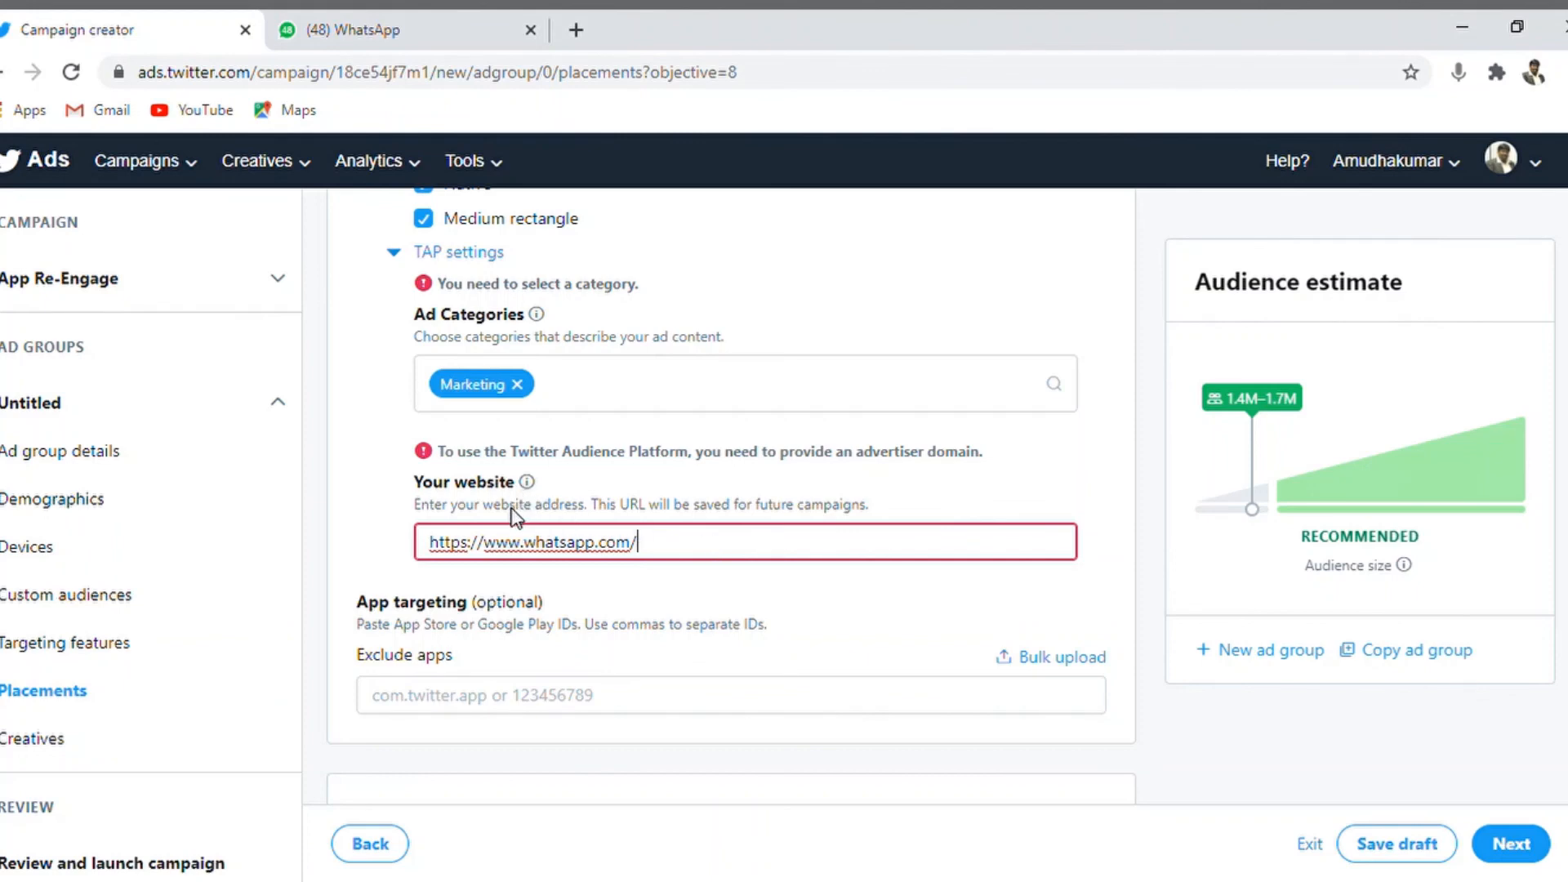
click(528, 483)
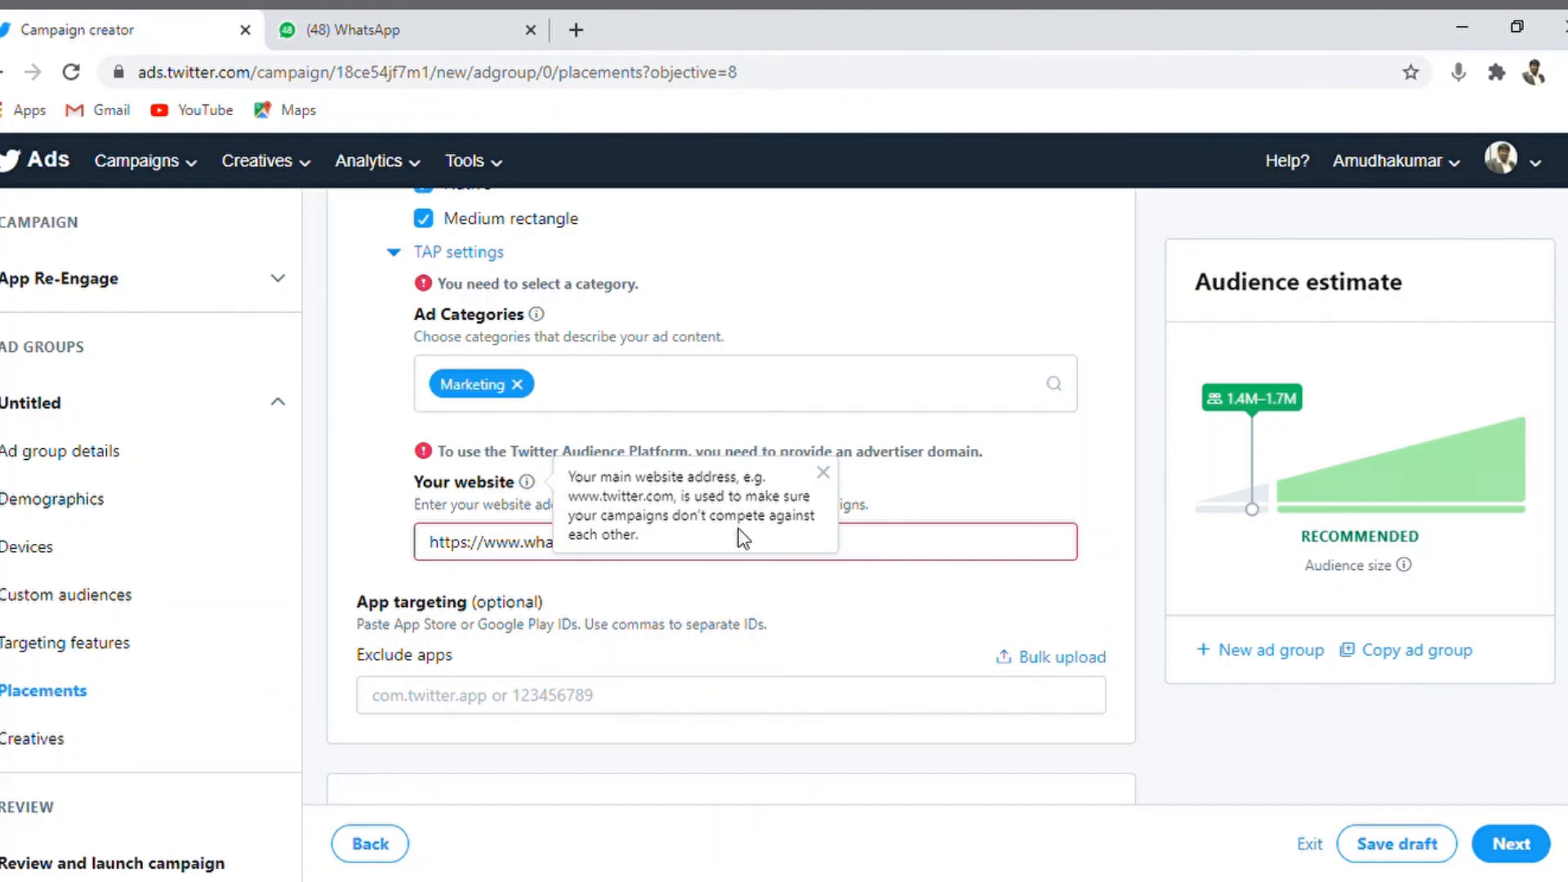
click(897, 555)
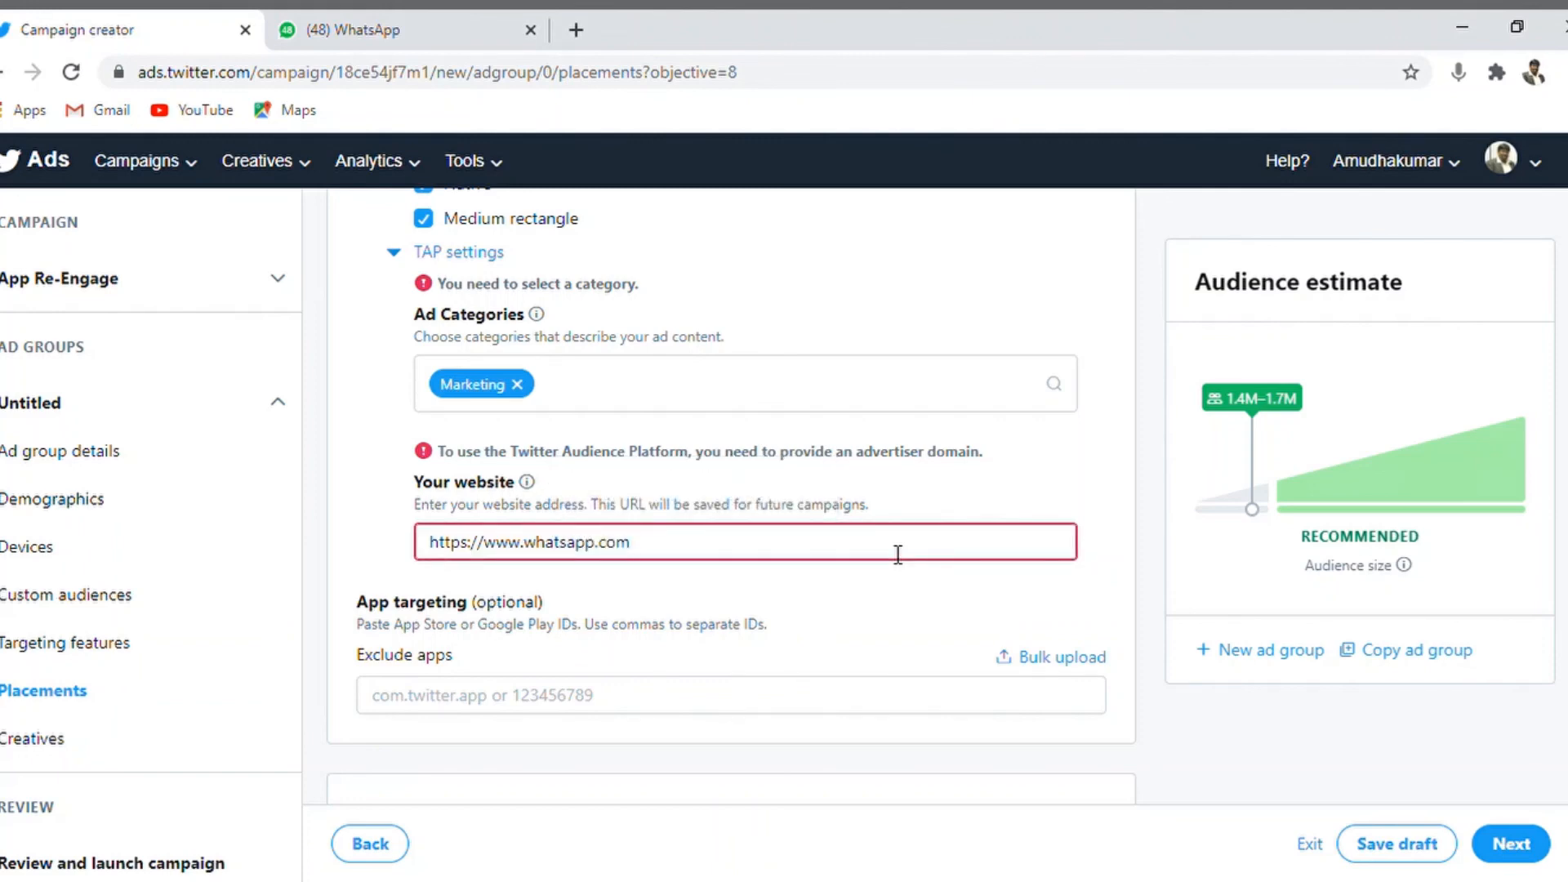
key(Home)
key(Delete)
key(Delete)
key(Delete)
key(Delete)
key(Delete)
key(Delete)
key(Delete)
key(Delete)
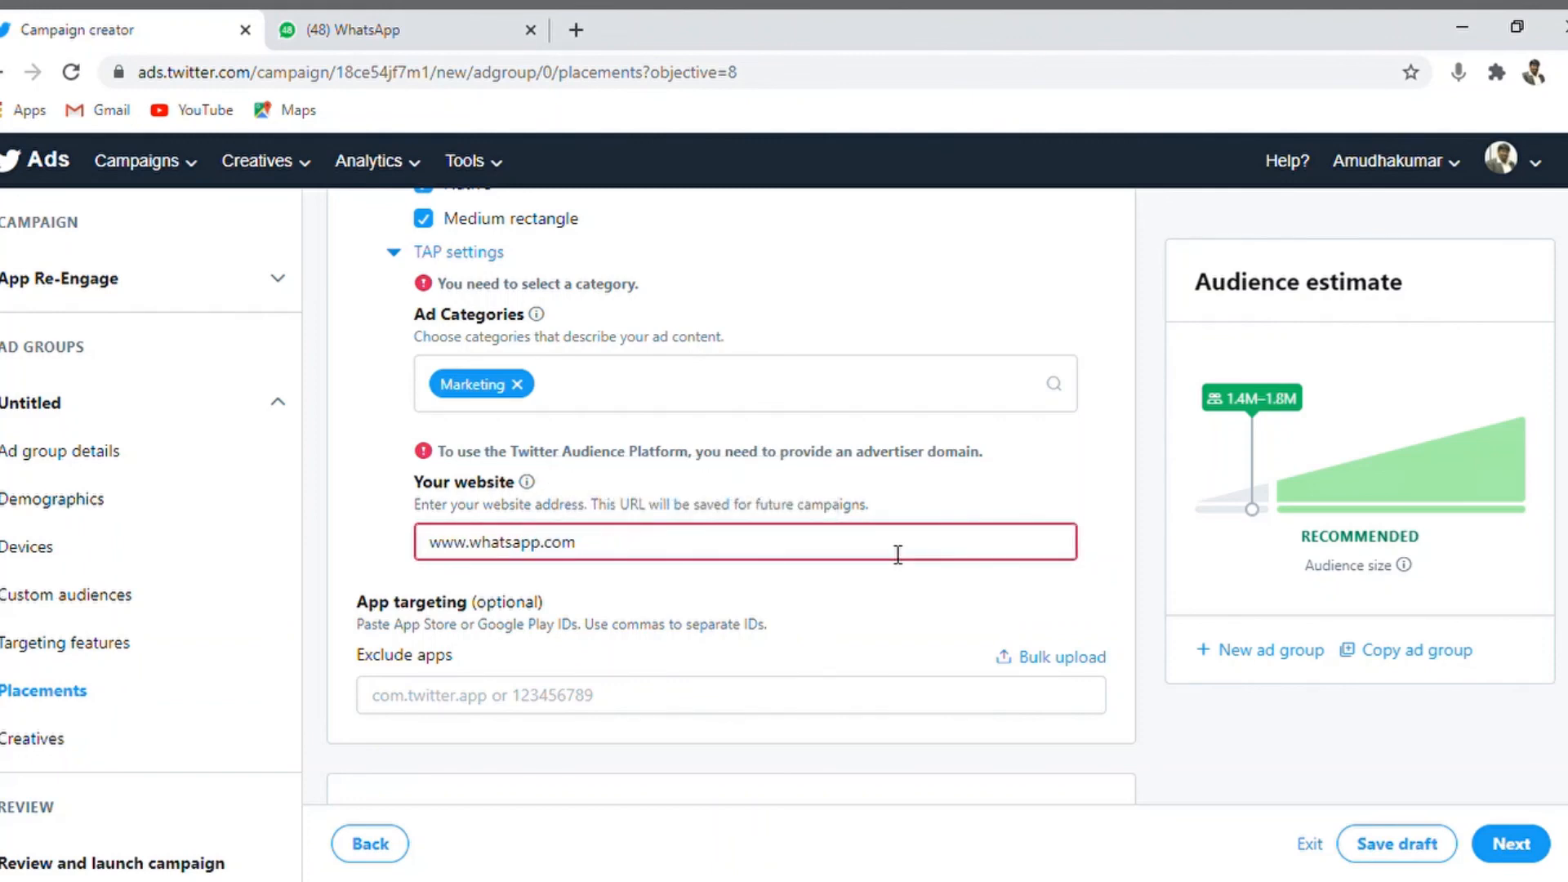
click(1071, 477)
click(711, 553)
key(Home)
text(htttps)
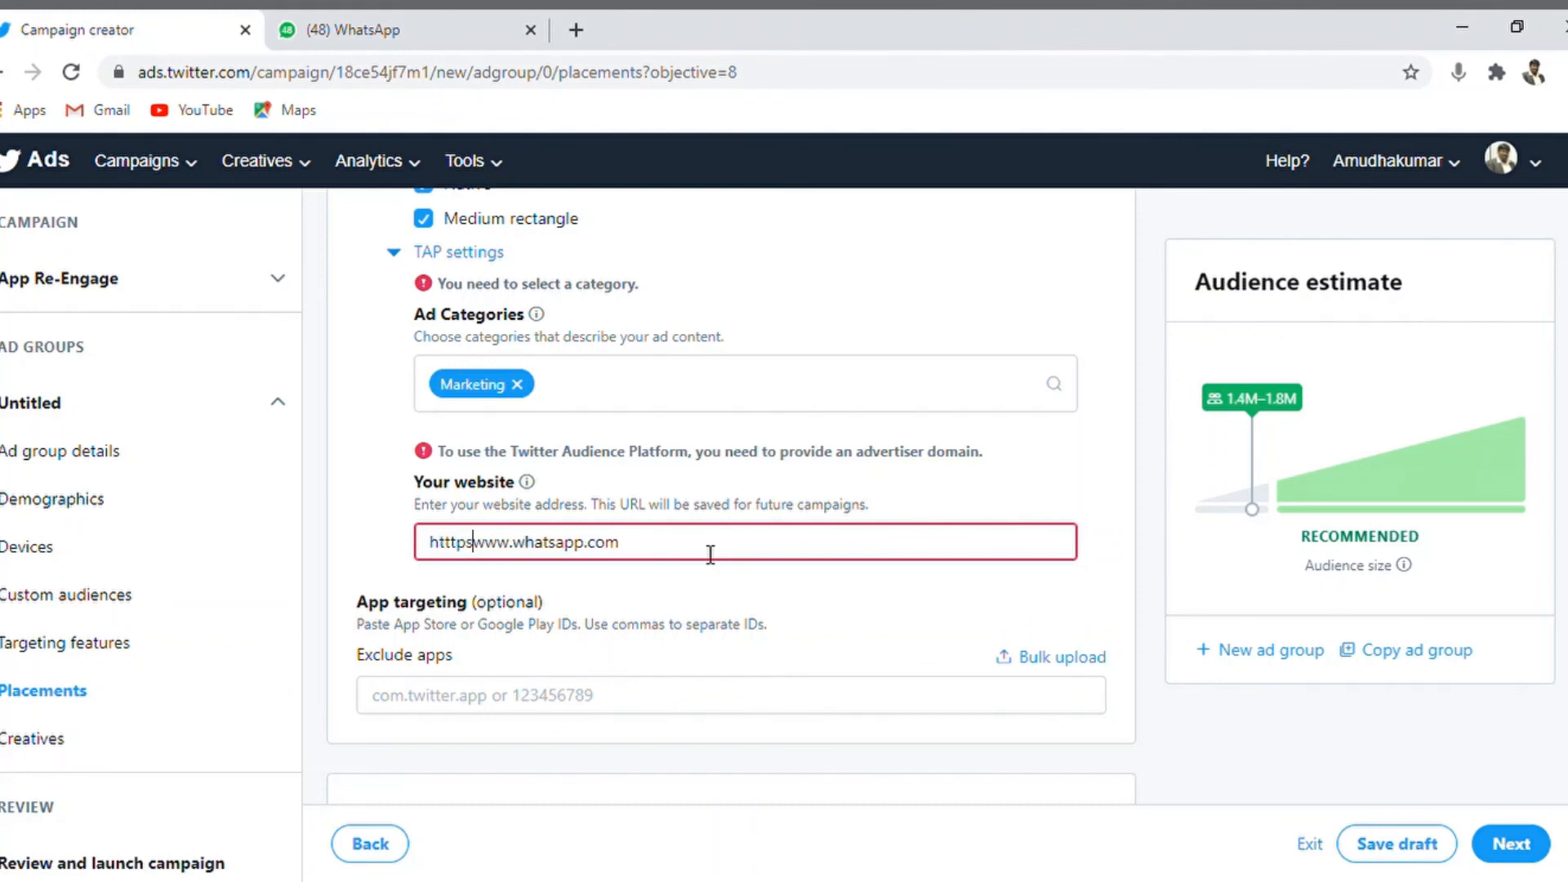
key(BackSpace)
key(BackSpace)
key(BackSpace)
text(ps)
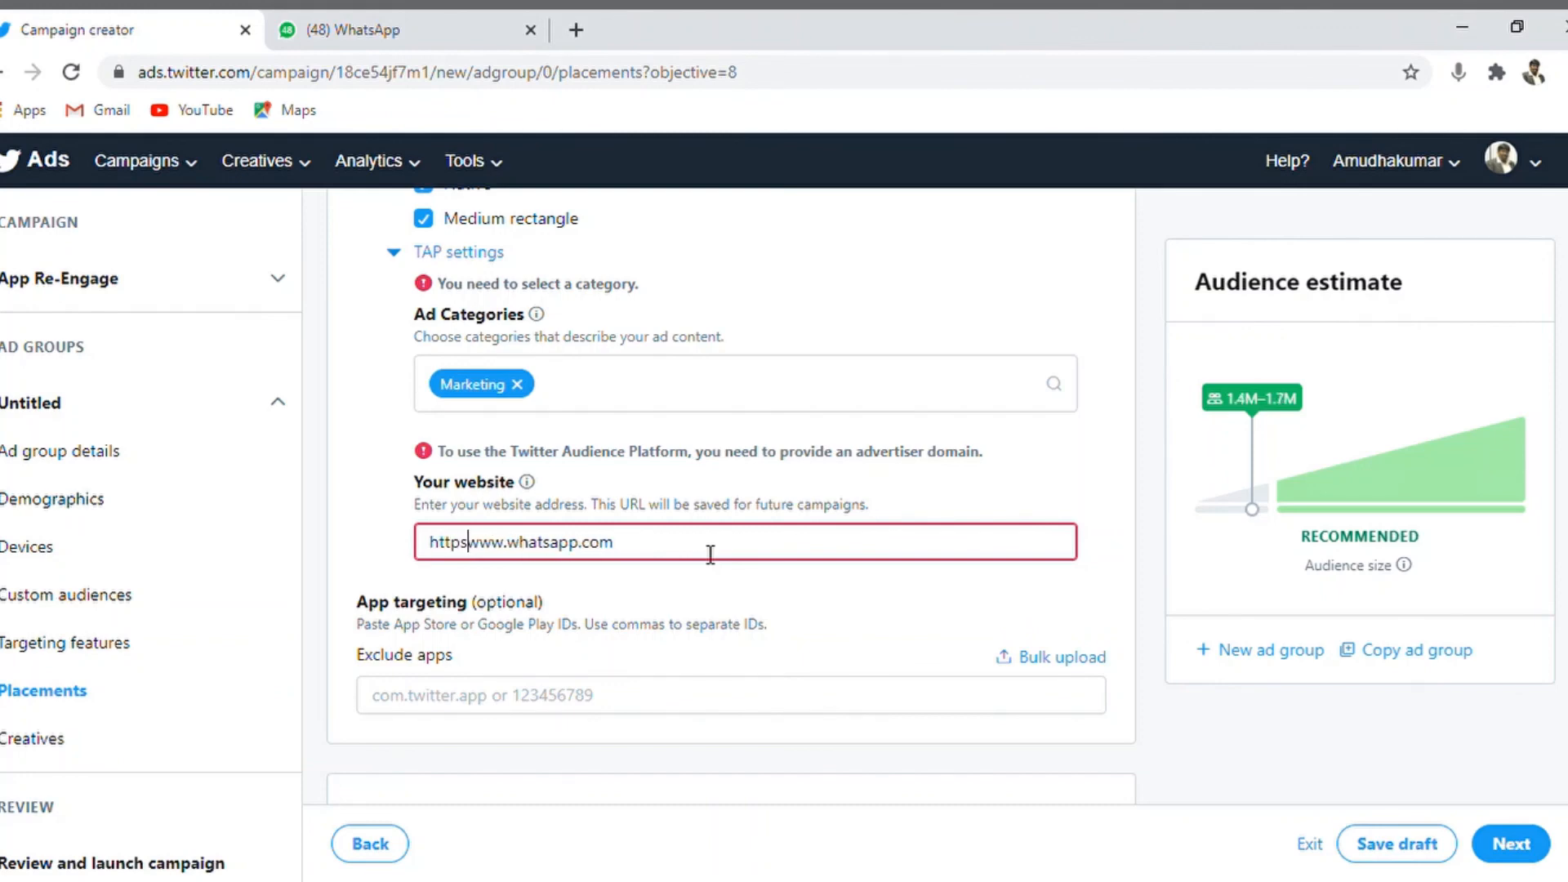
text(:)
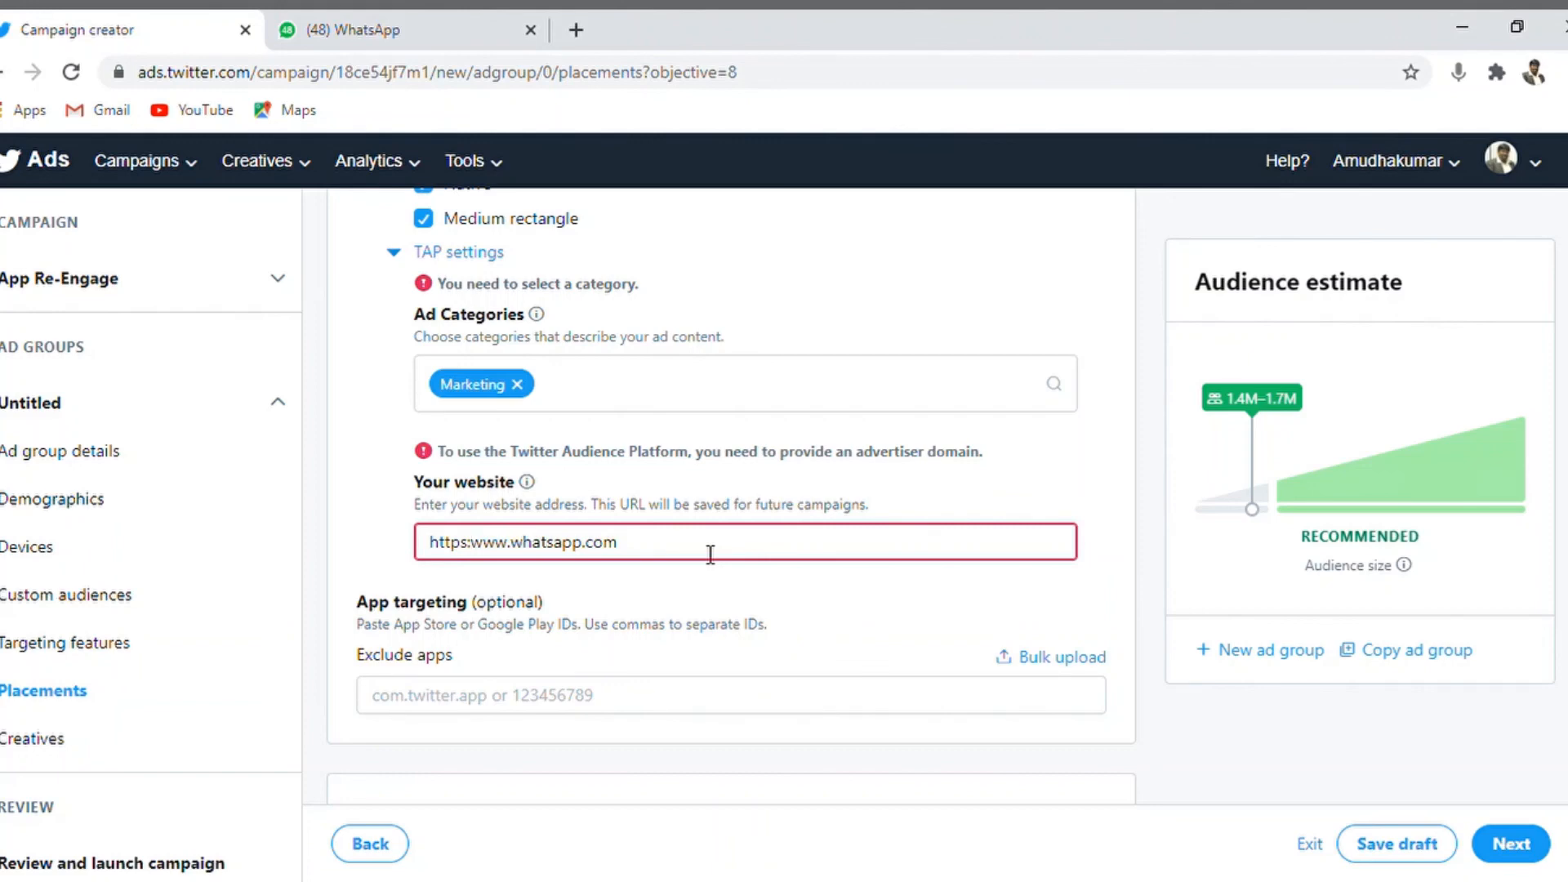
text(//)
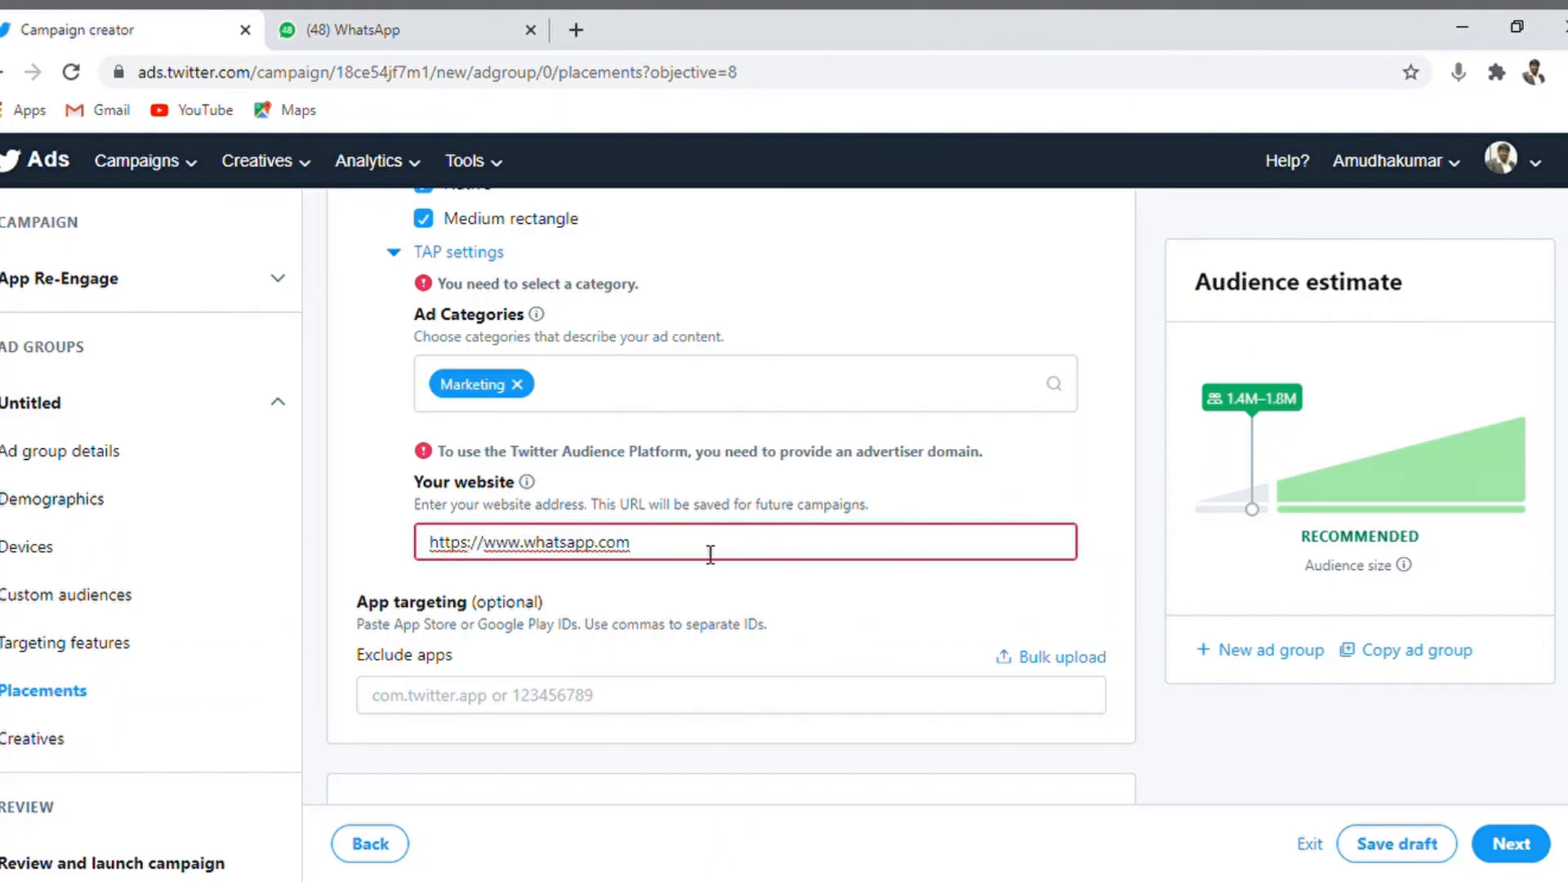
- Continue past the creatives without selecting any and look through the campaign and ad group review
scroll(731, 496, down, 1)
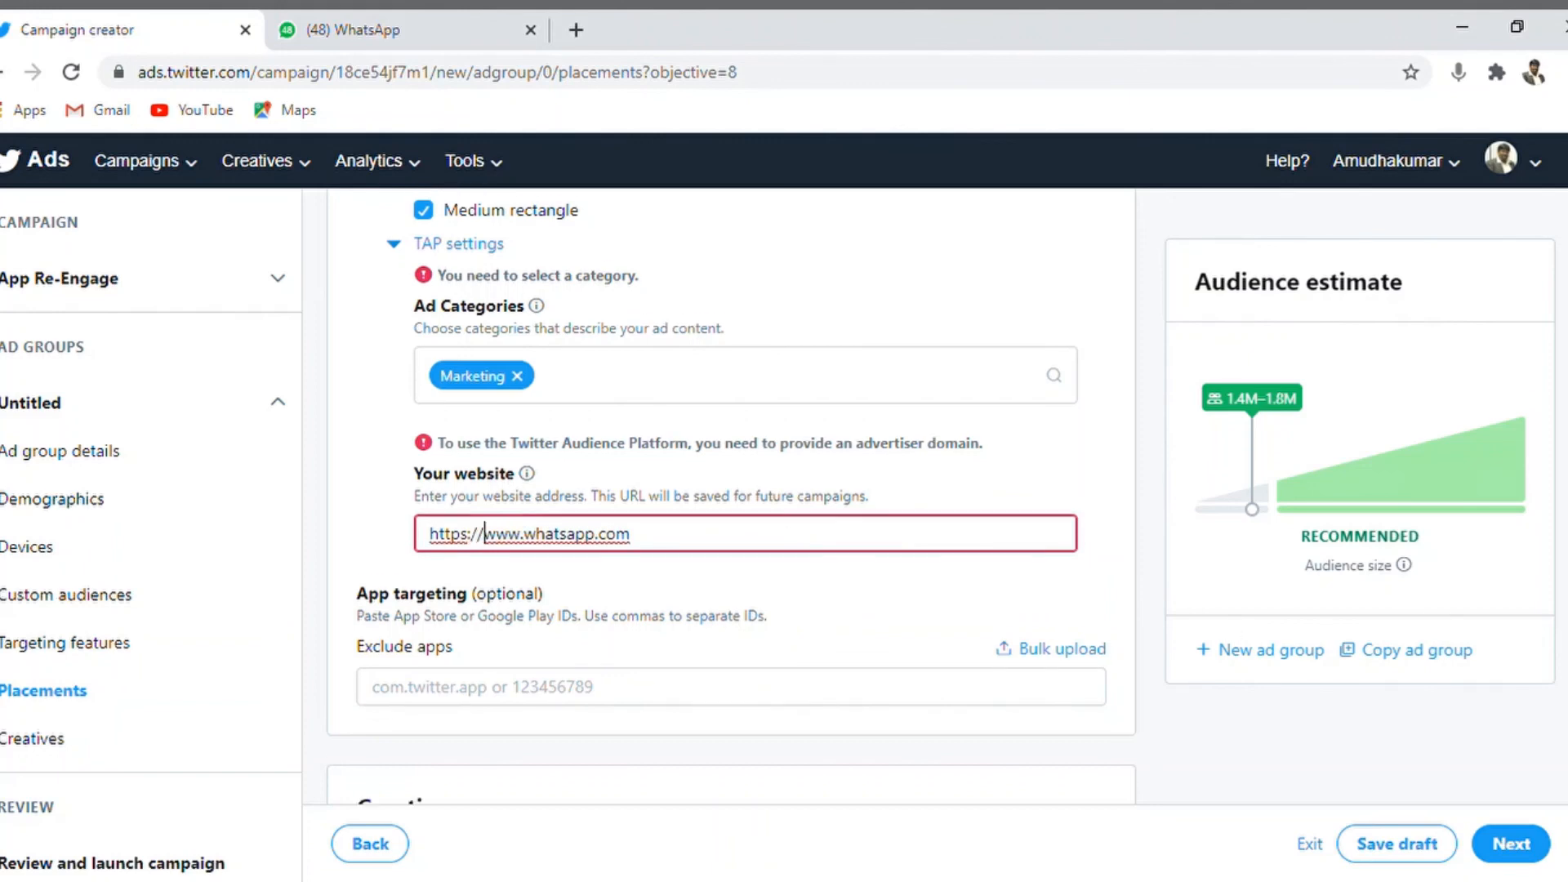
scroll(731, 497, down, 5)
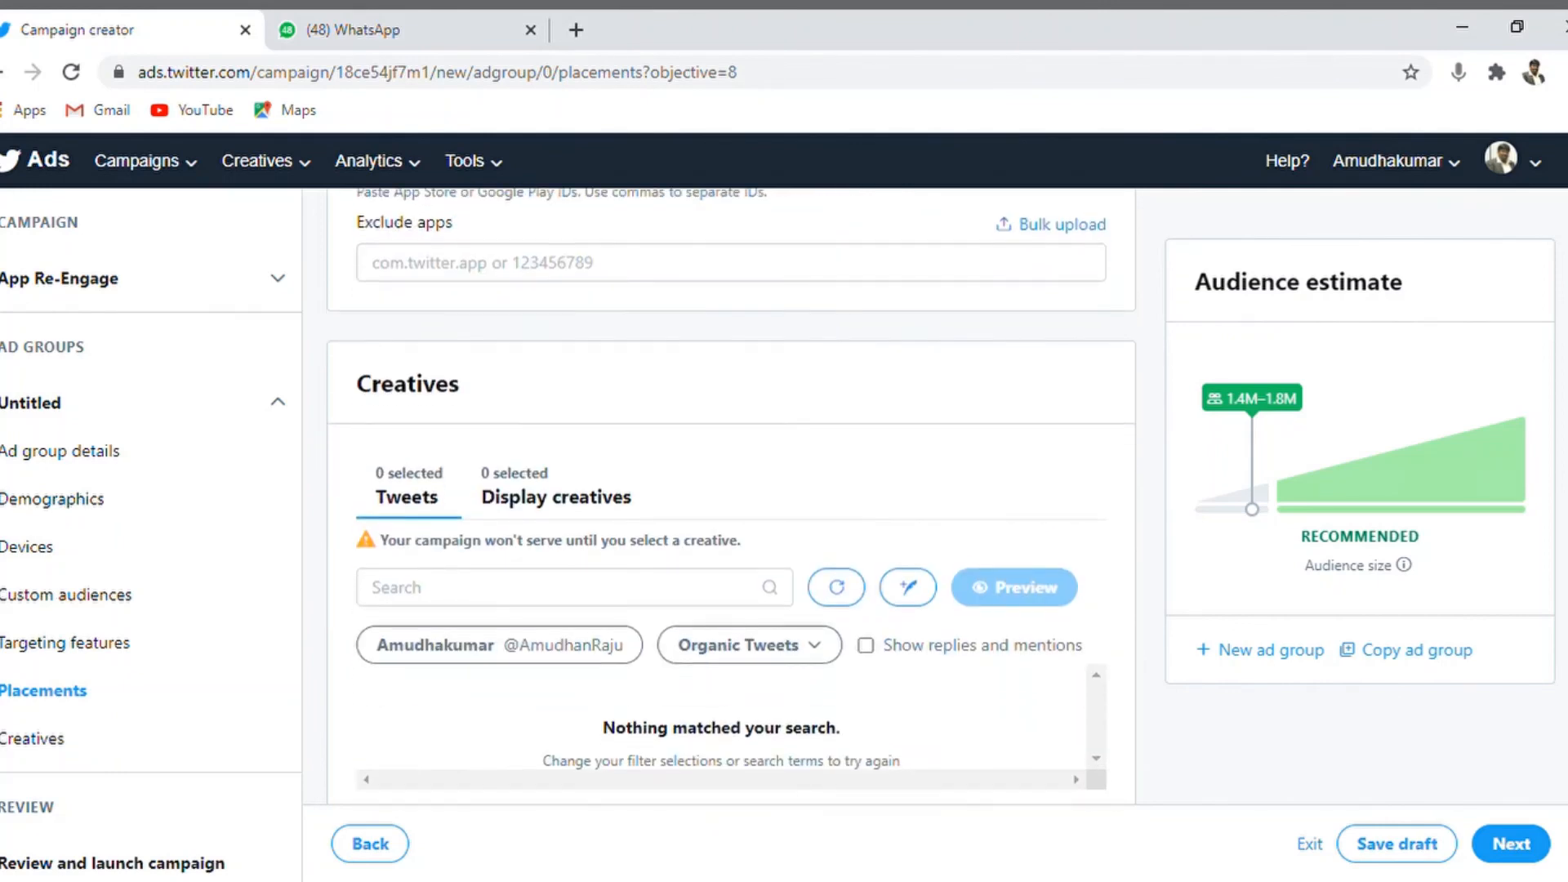
scroll(731, 497, down, 1)
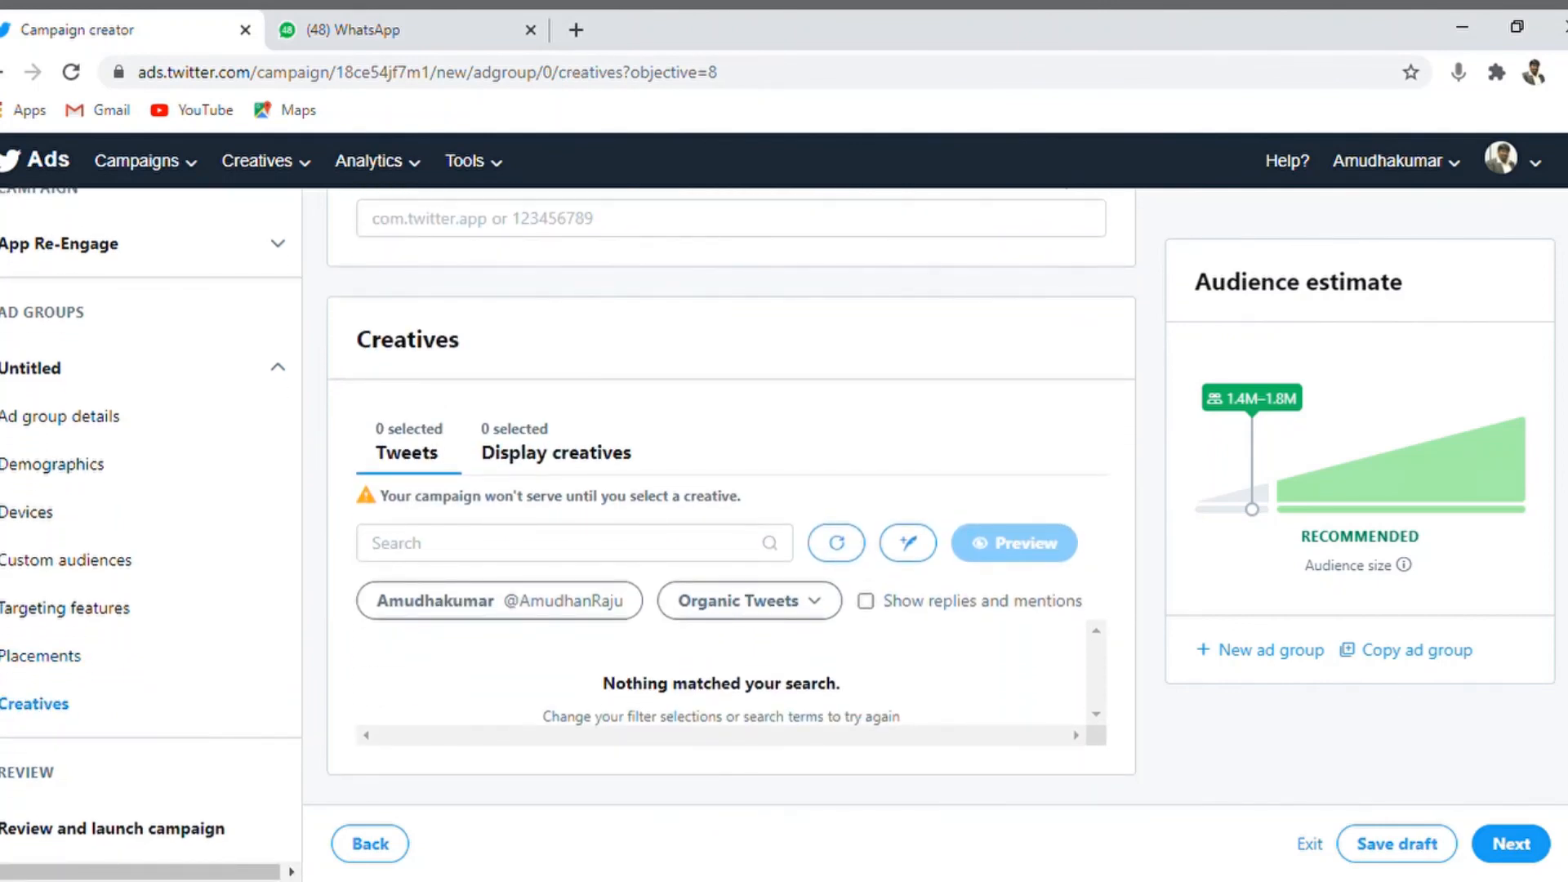
click(843, 560)
click(1520, 843)
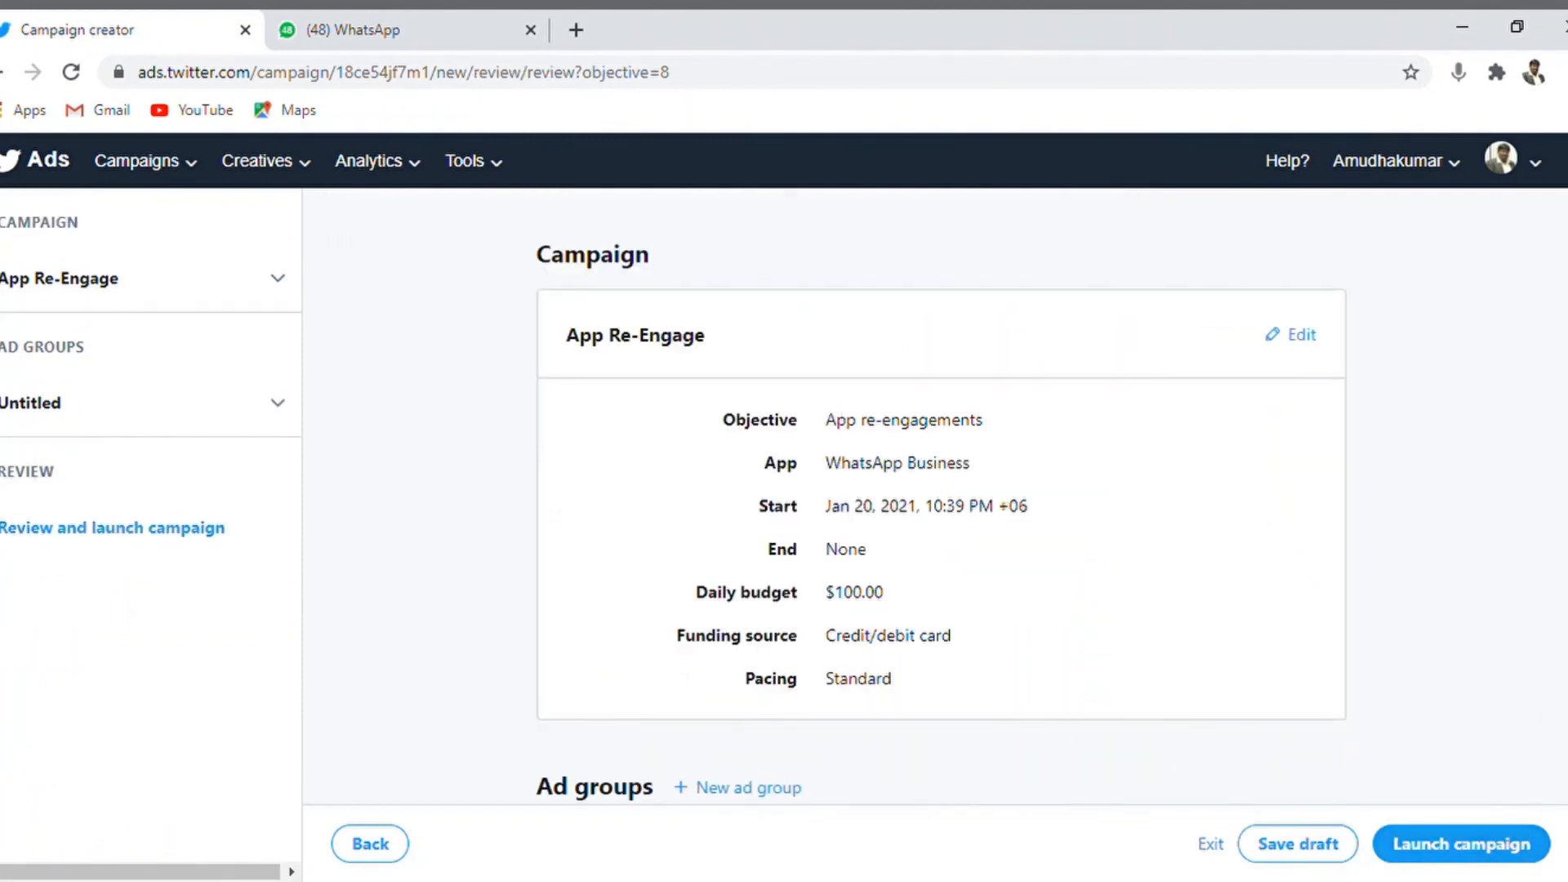
scroll(940, 490, down, 10)
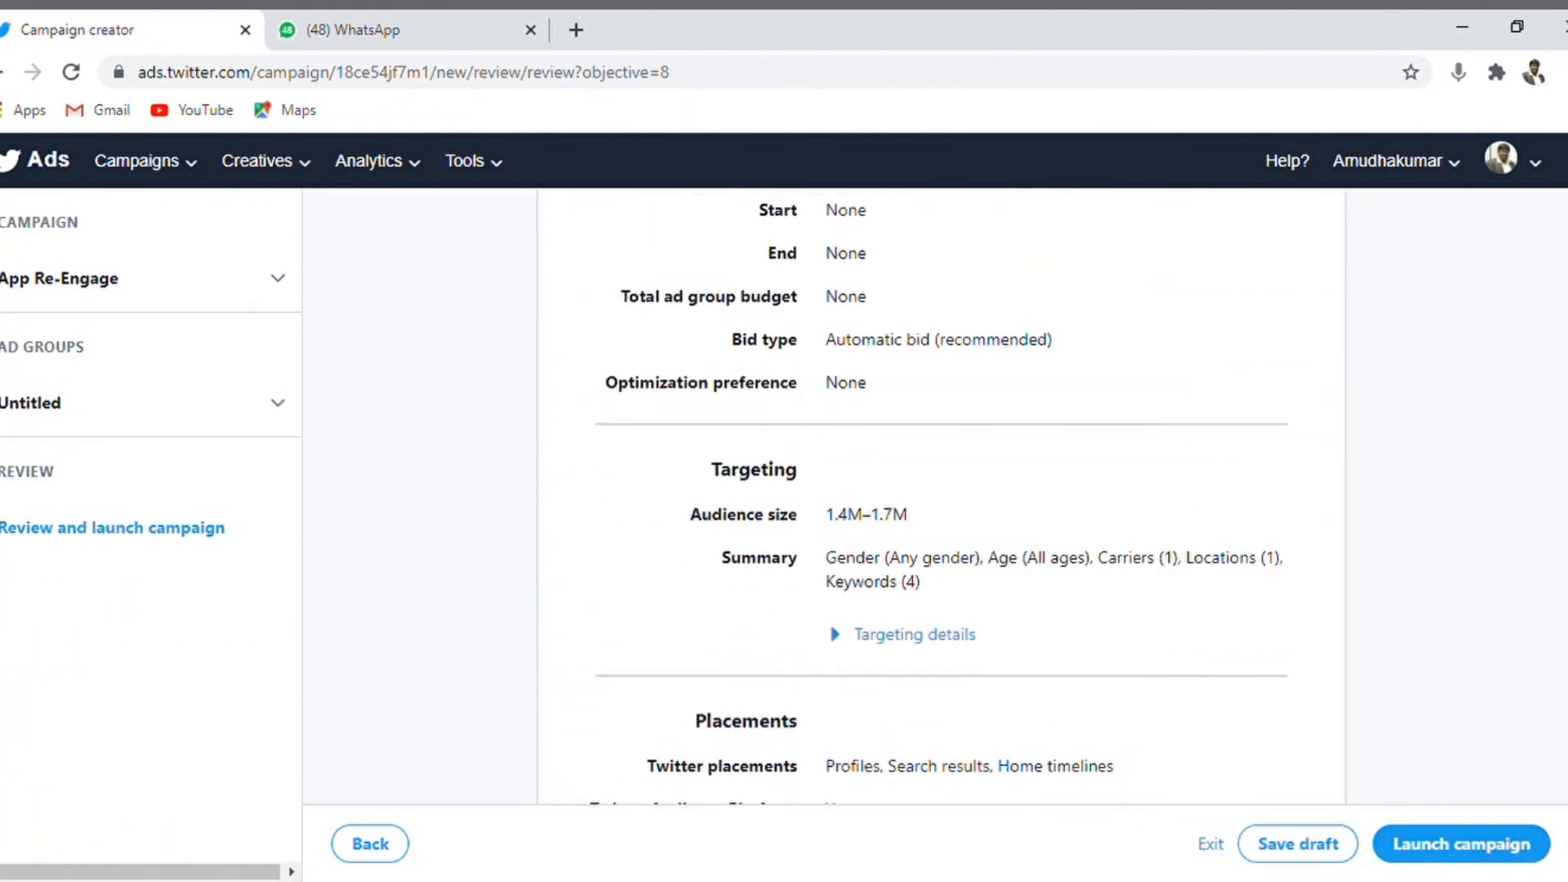
scroll(940, 490, down, 4)
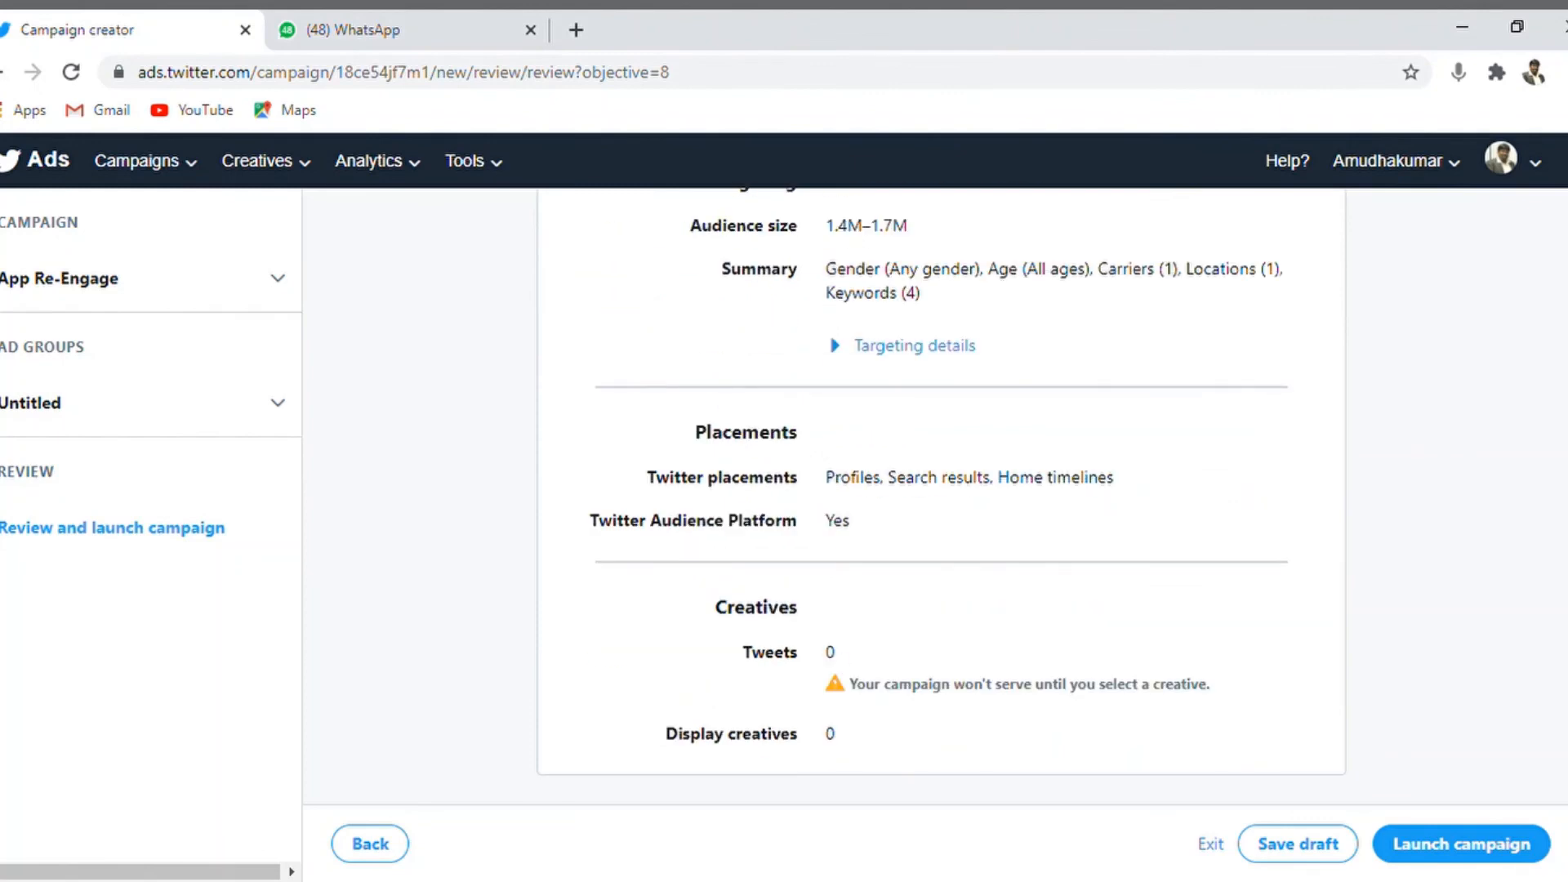